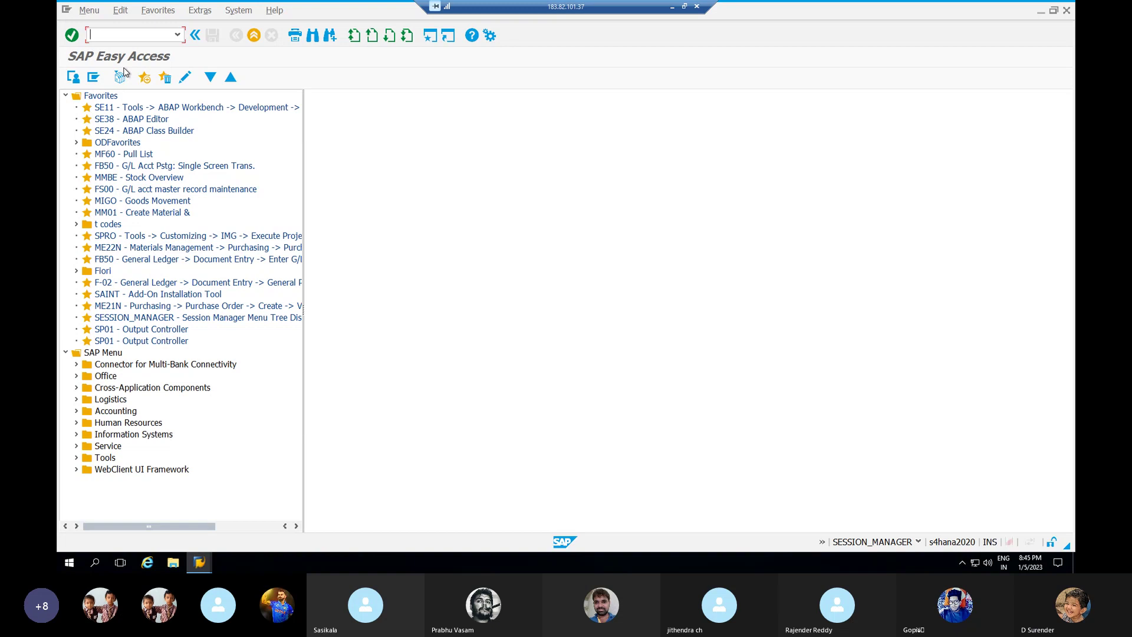
# - Open transaction ME21N and assign MALANI FOAMS as the supplier of a new standard purchase order
pyautogui.write('me21n')
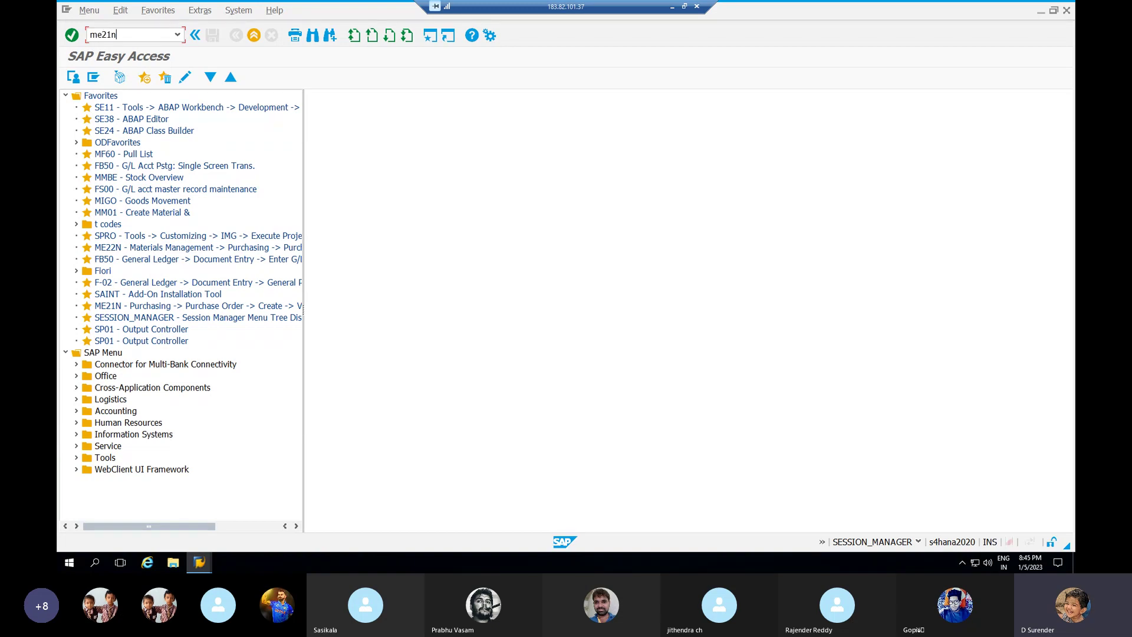
pyautogui.press('Return')
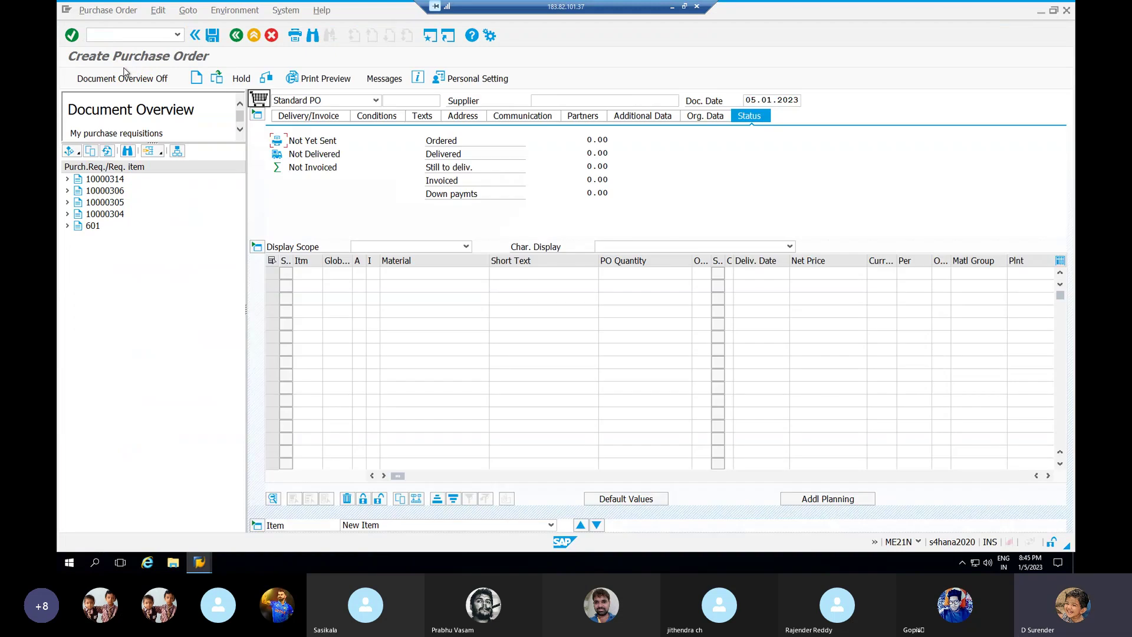
pyautogui.click(557, 102)
pyautogui.write('210004')
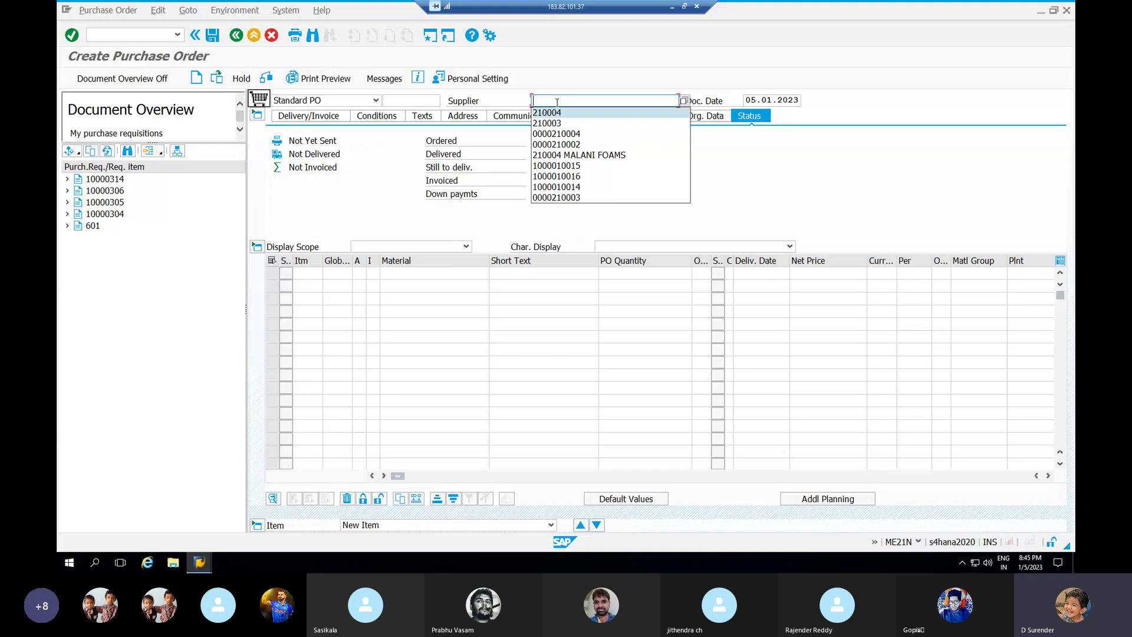
pyautogui.press('Tab')
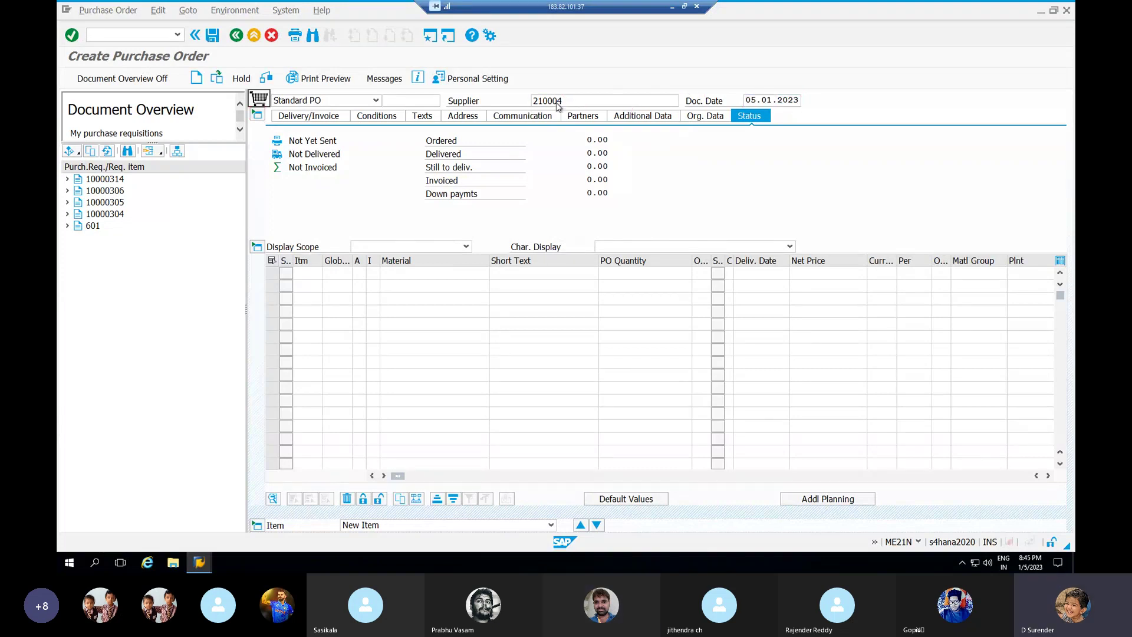
pyautogui.click(684, 114)
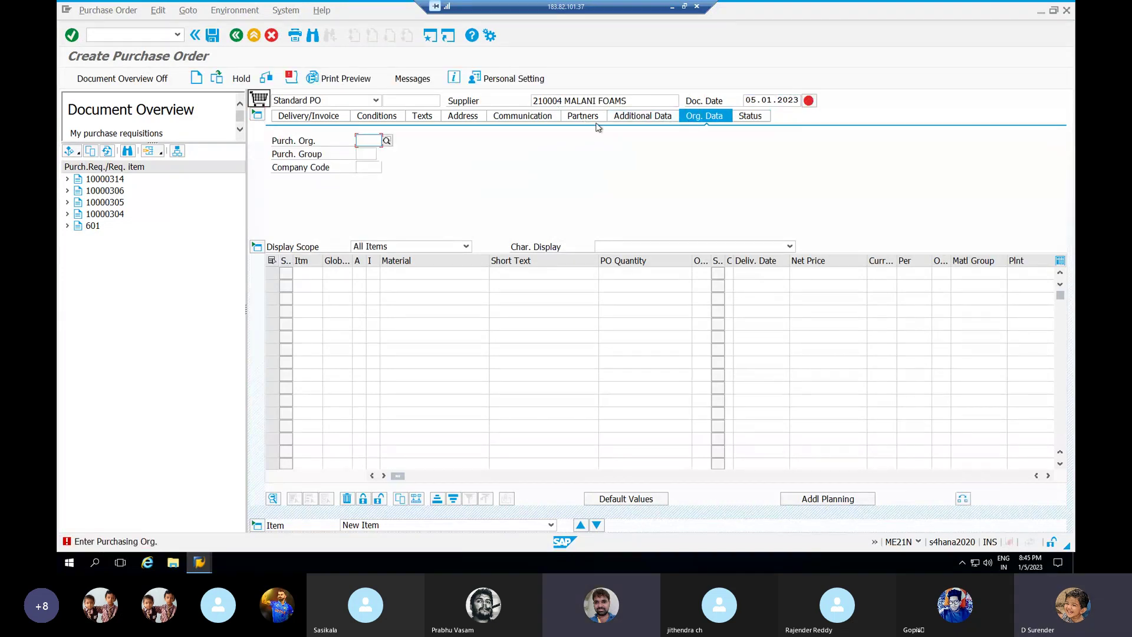
# - Fill in the organizational data with purchasing organization 66HY, purchasing group 66H and company code 6601
pyautogui.write('66')
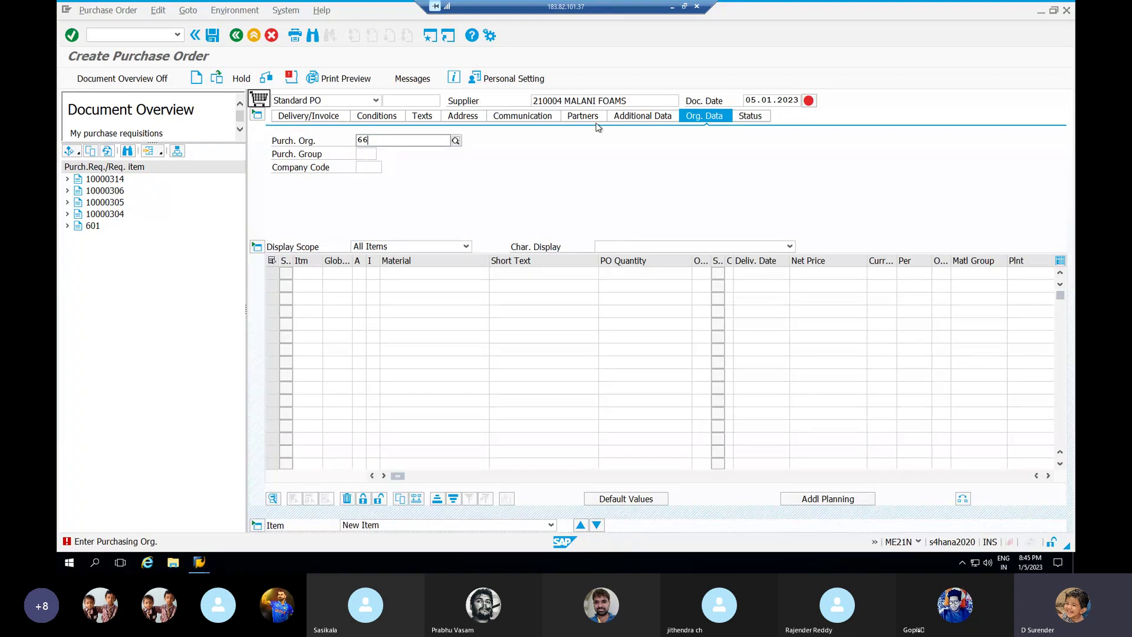
pyautogui.write('HY')
pyautogui.press('Return')
pyautogui.write('66')
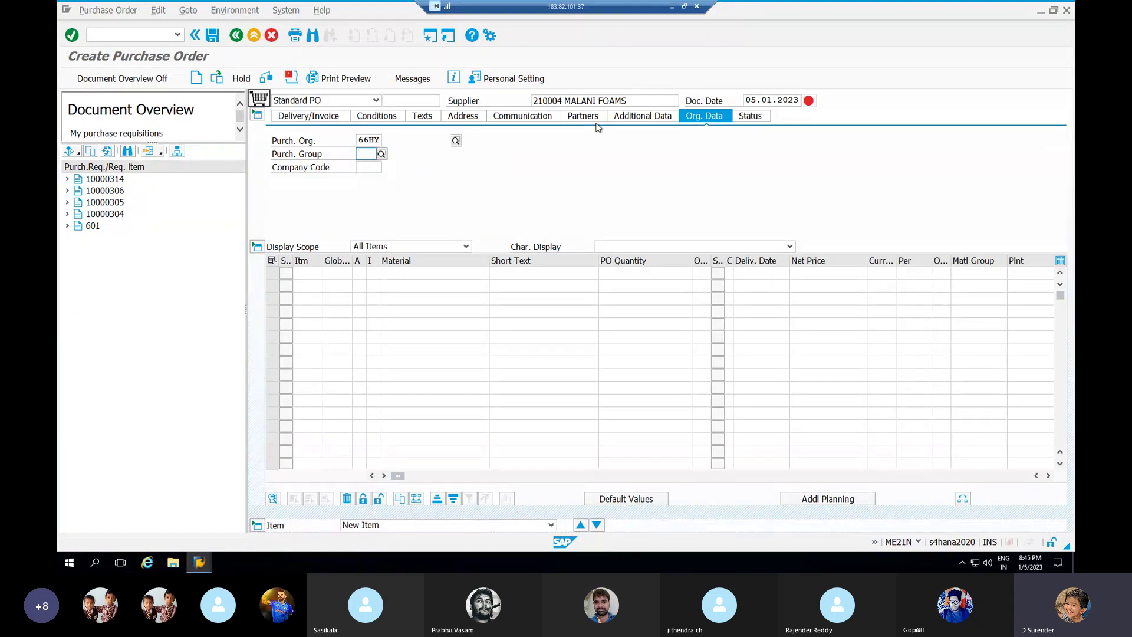
pyautogui.write('H')
pyautogui.press('Tab')
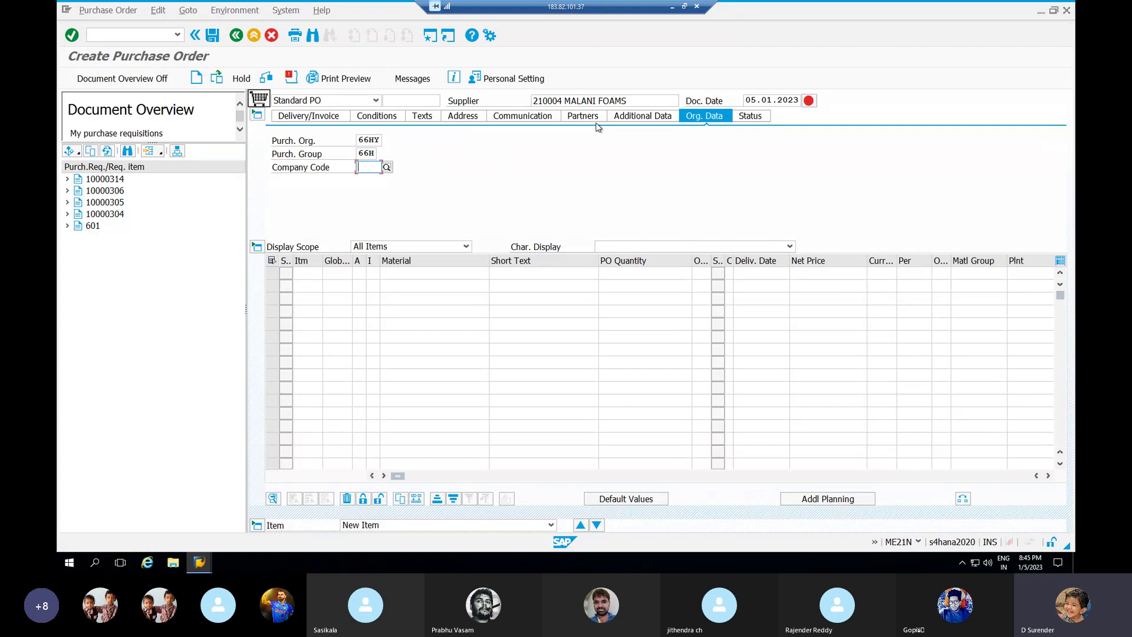
pyautogui.write('6601')
pyautogui.press('Tab')
pyautogui.click(452, 275)
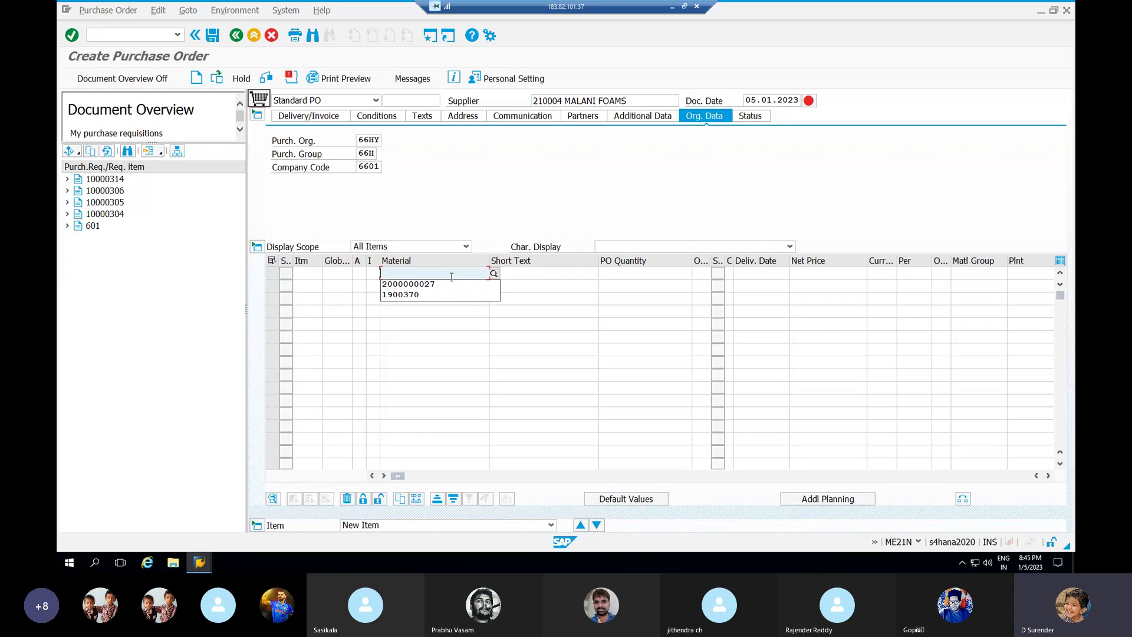
pyautogui.press('Down')
pyautogui.press('Return')
pyautogui.press('Tab')
pyautogui.press('Tab')
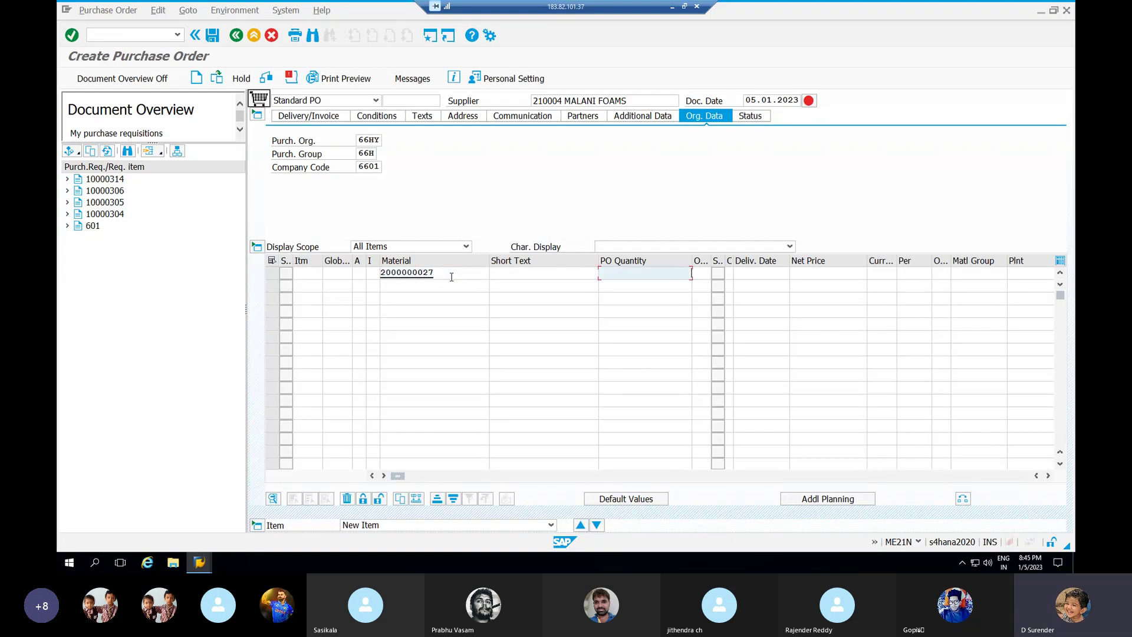
pyautogui.write('100')
pyautogui.press('Tab')
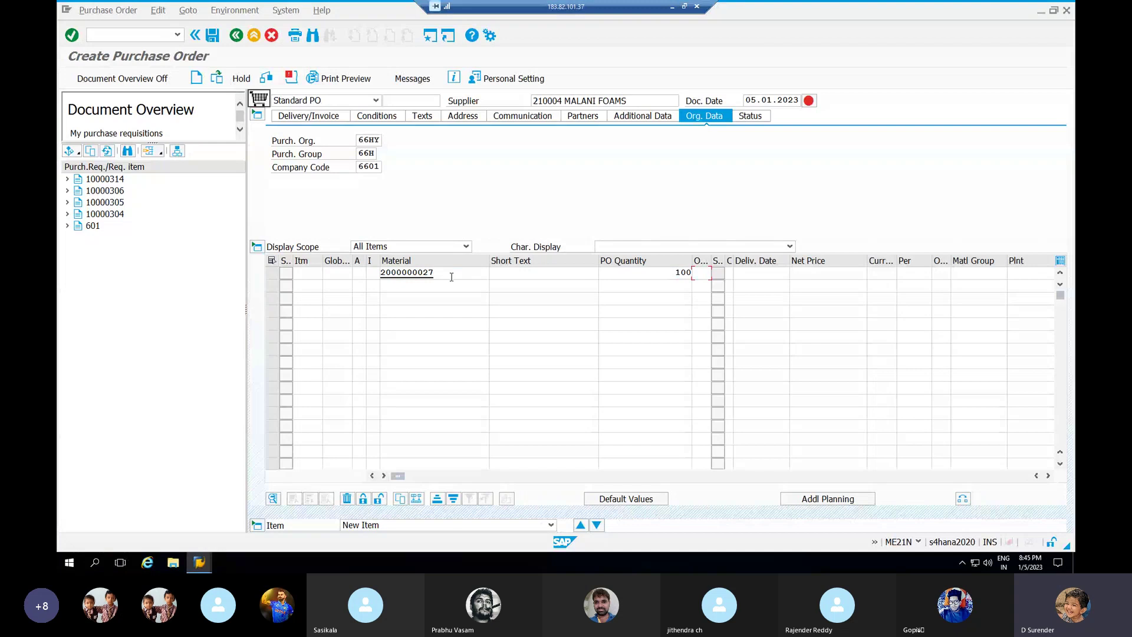
# - Set the item's net price to 100
pyautogui.press('Tab')
pyautogui.press('Tab')
pyautogui.press('Tab')
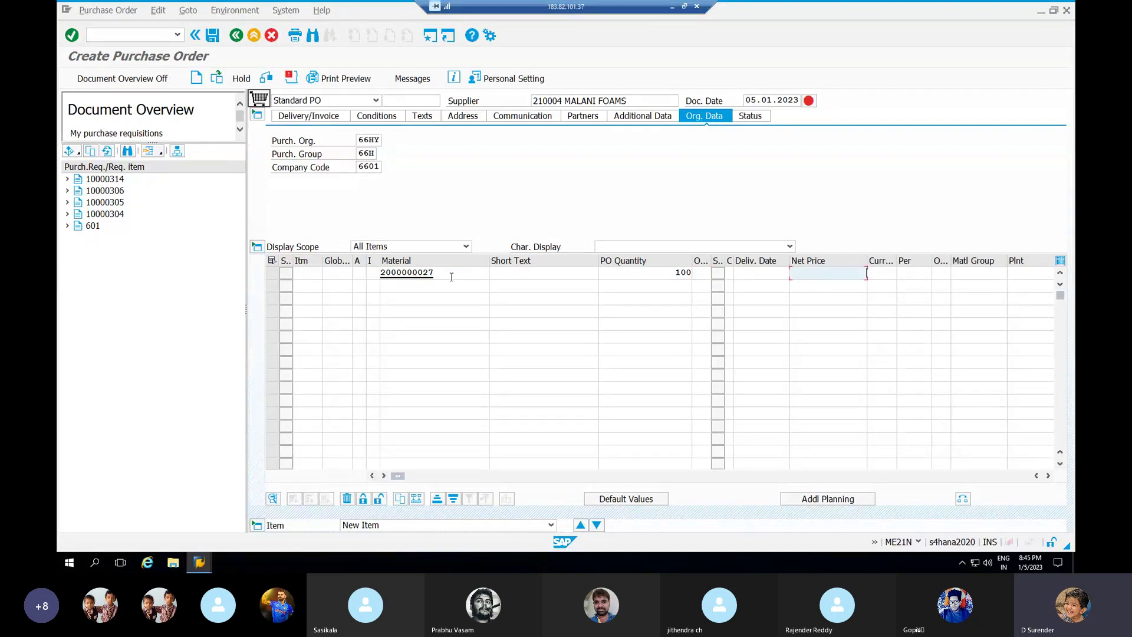
pyautogui.write('100')
pyautogui.press('Tab')
# - Assign the item to plant 66HY and storage location HYDR
pyautogui.press('Tab')
pyautogui.press('Tab')
pyautogui.press('Tab')
pyautogui.press('Tab')
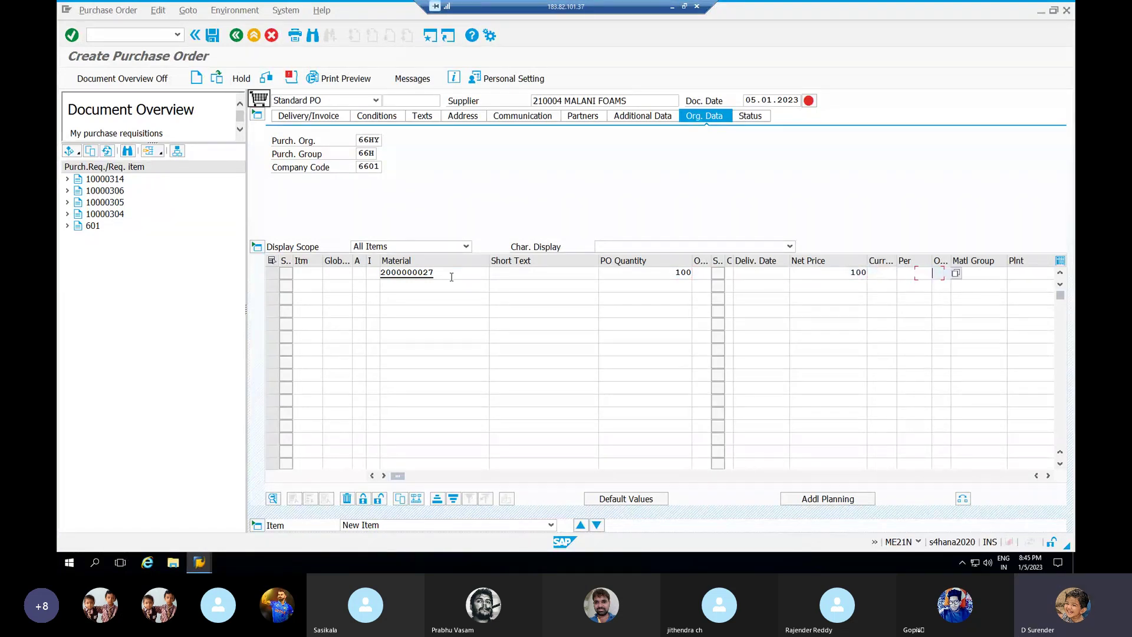
pyautogui.write('66hy')
pyautogui.press('Tab')
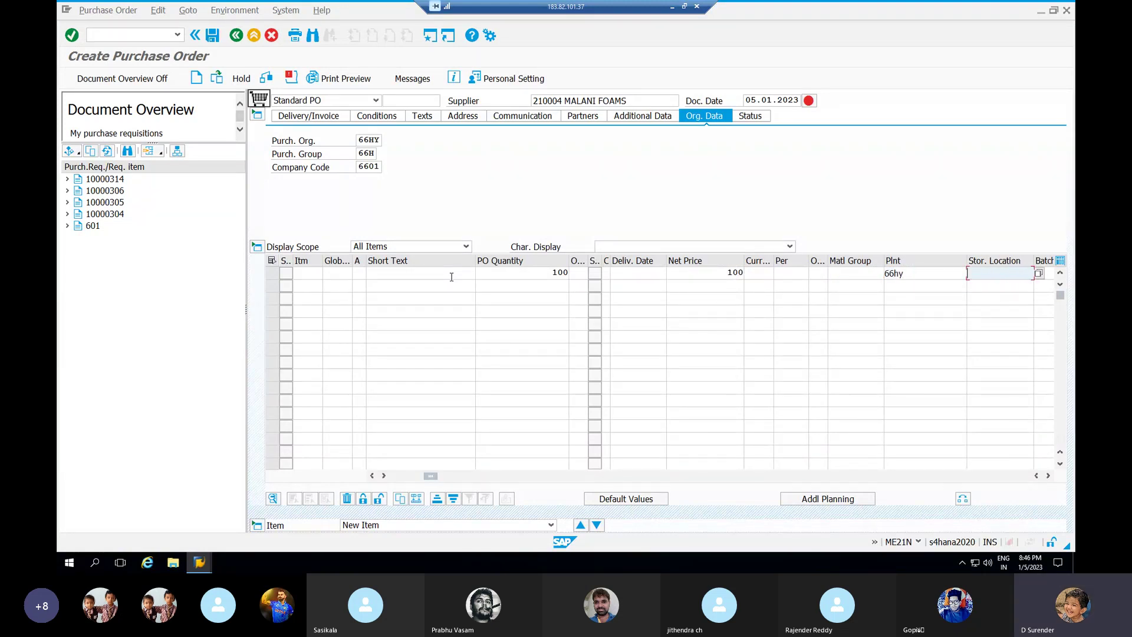
pyautogui.write('hydr')
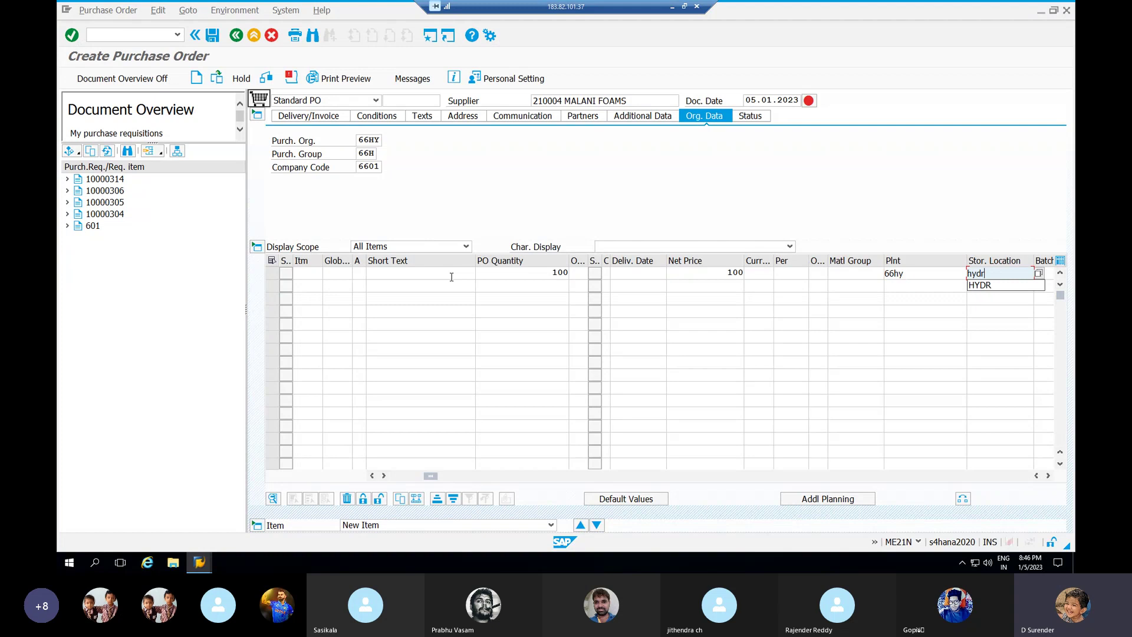
pyautogui.press('Return')
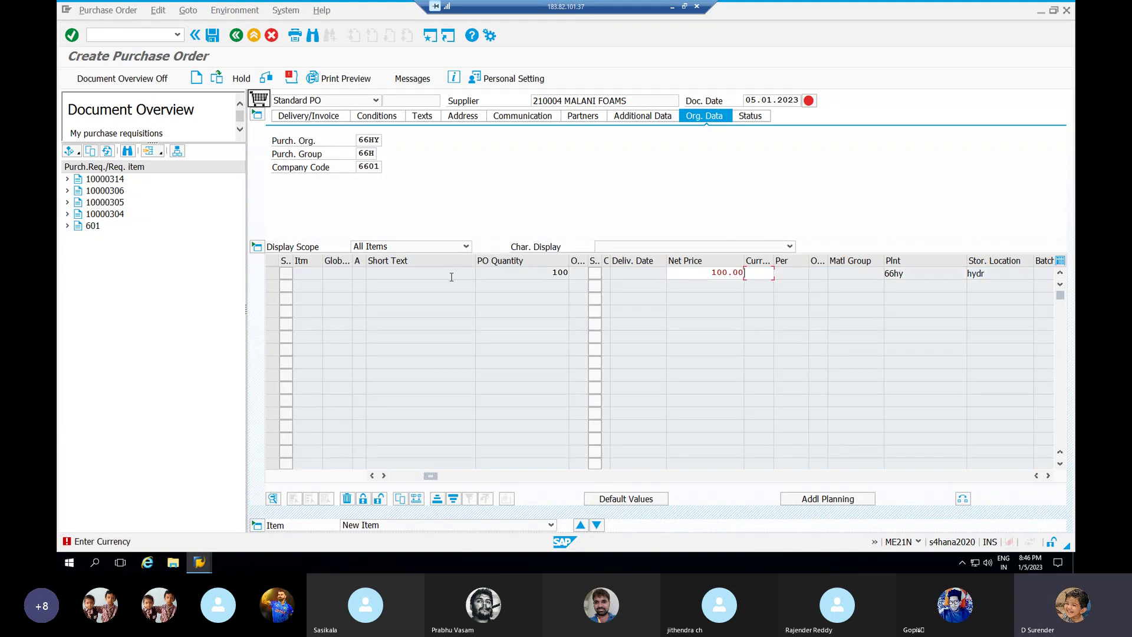
# - Set the item's currency to INR, and check and save the purchase order
pyautogui.write('inr')
pyautogui.press('Return')
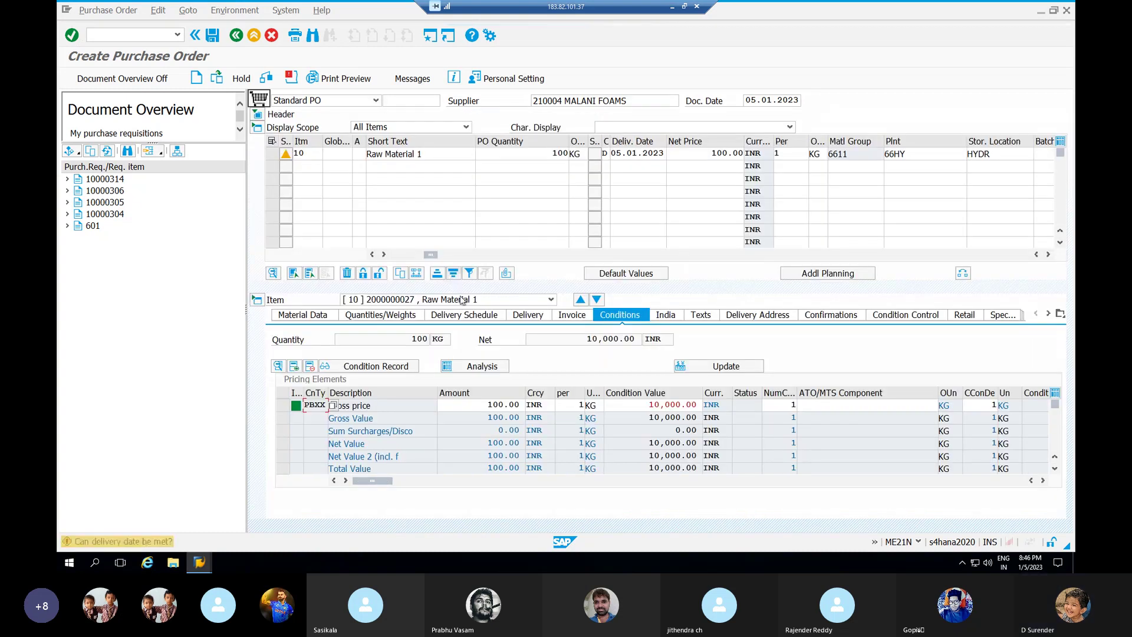
pyautogui.click(269, 79)
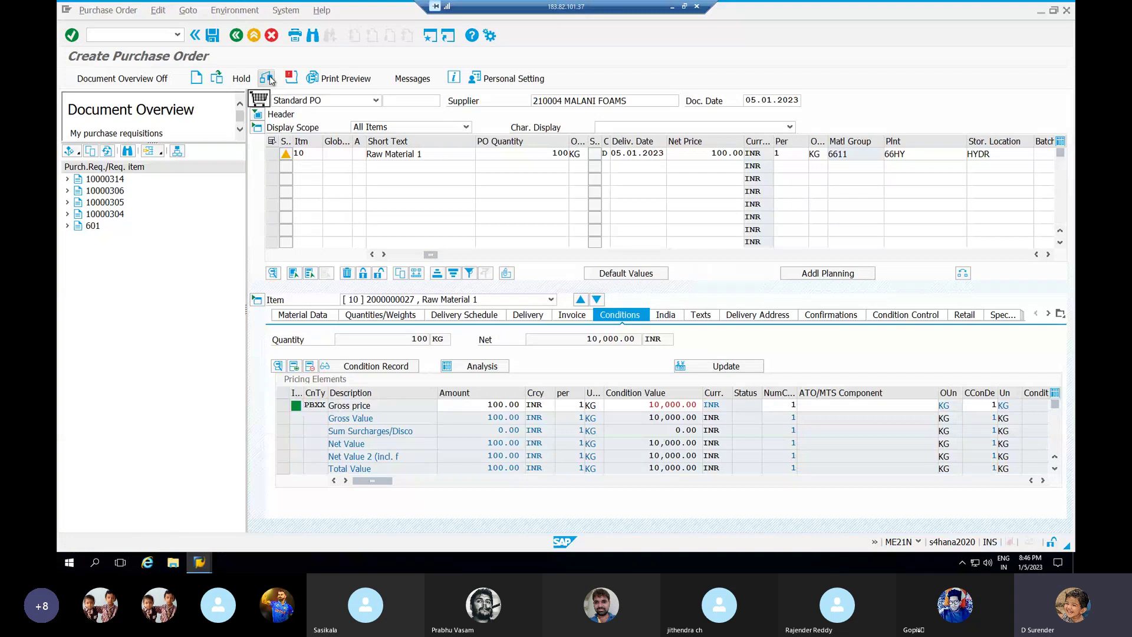
pyautogui.click(215, 34)
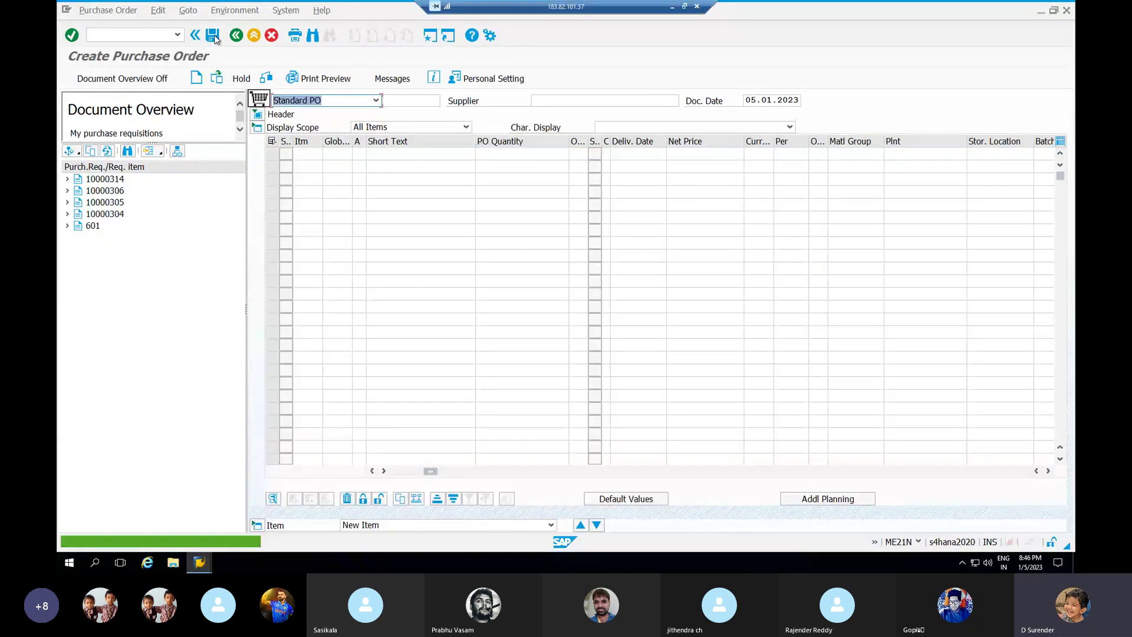
# - Assign MALANI FOAMS as the supplier of a second standard purchase order
pyautogui.click(564, 102)
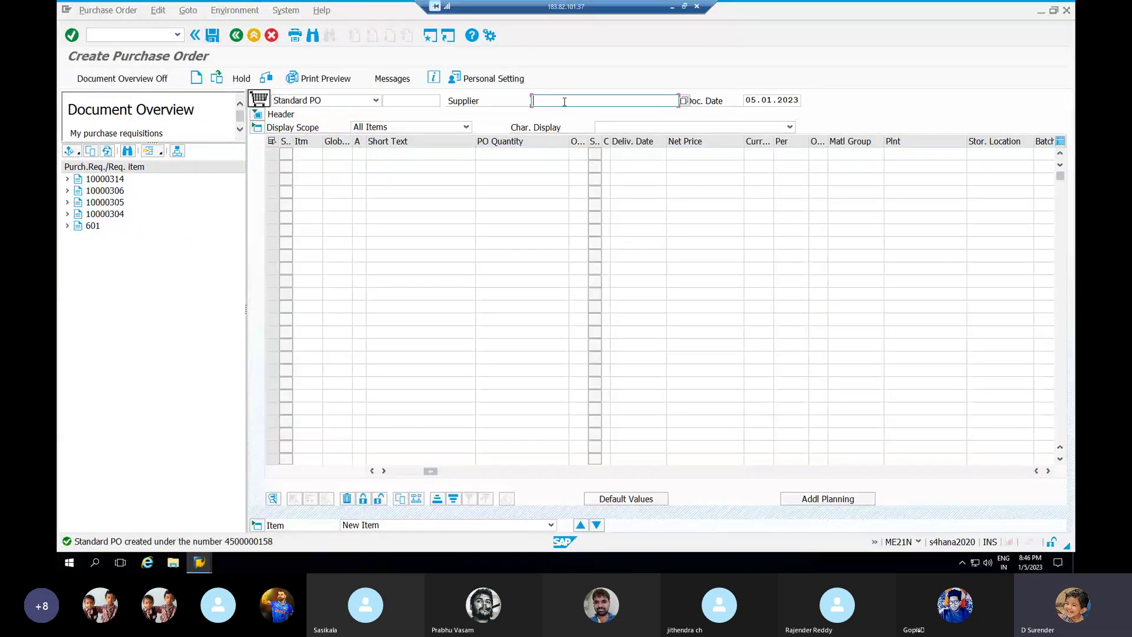
pyautogui.click(565, 102)
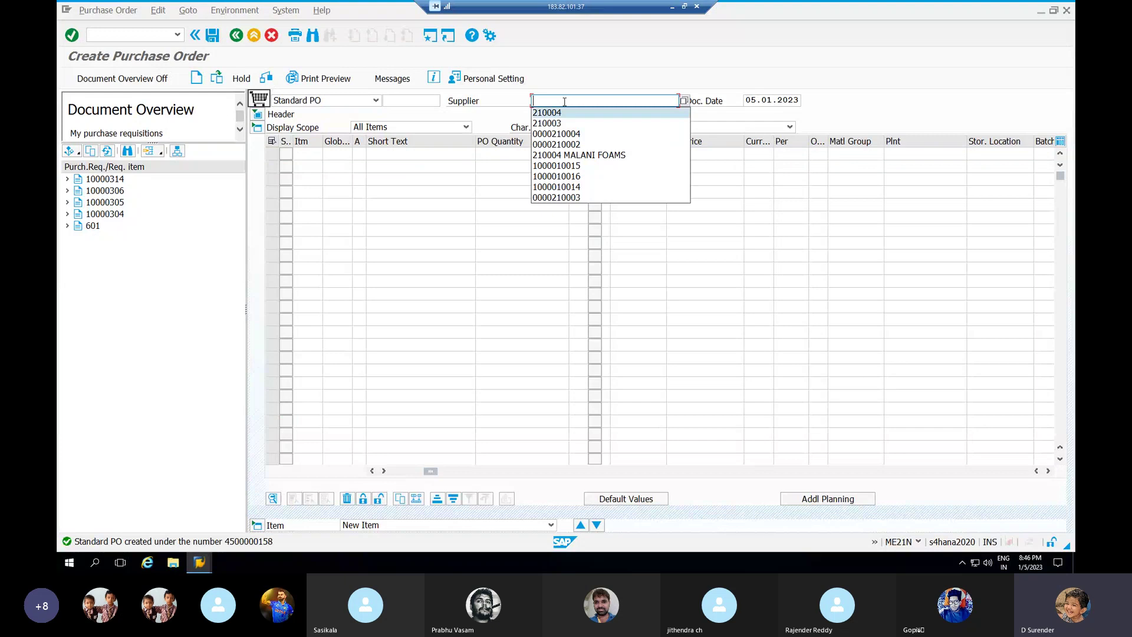
pyautogui.press('Return')
pyautogui.press('Return')
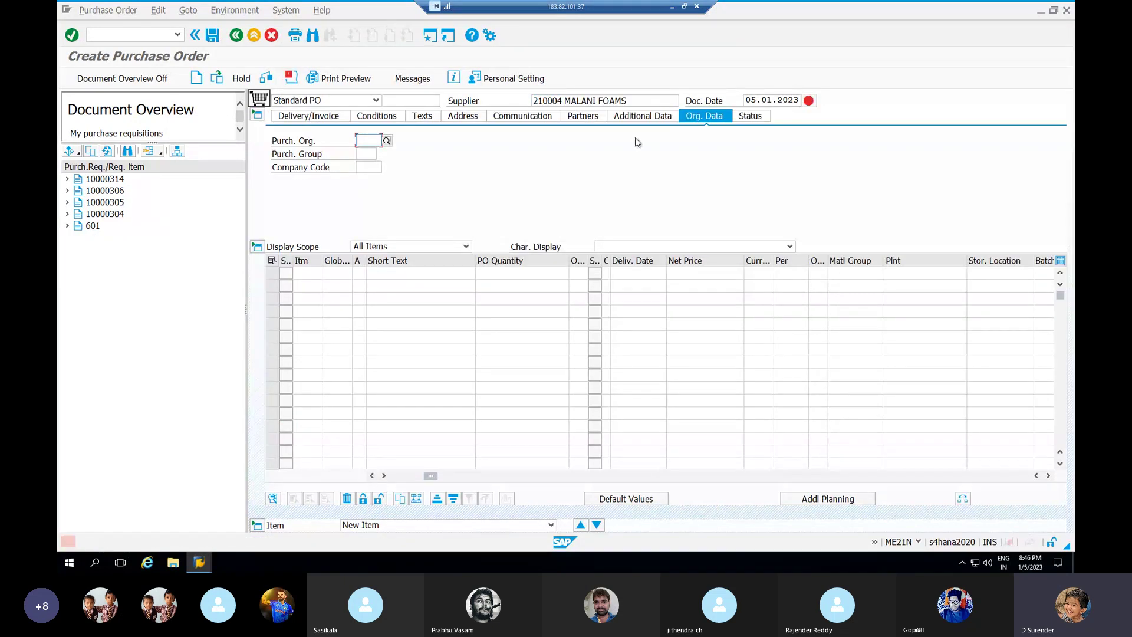
# - Enter purchasing organization 66HY, purchasing group 66H and company code 6601 for the second order
pyautogui.write('66HY')
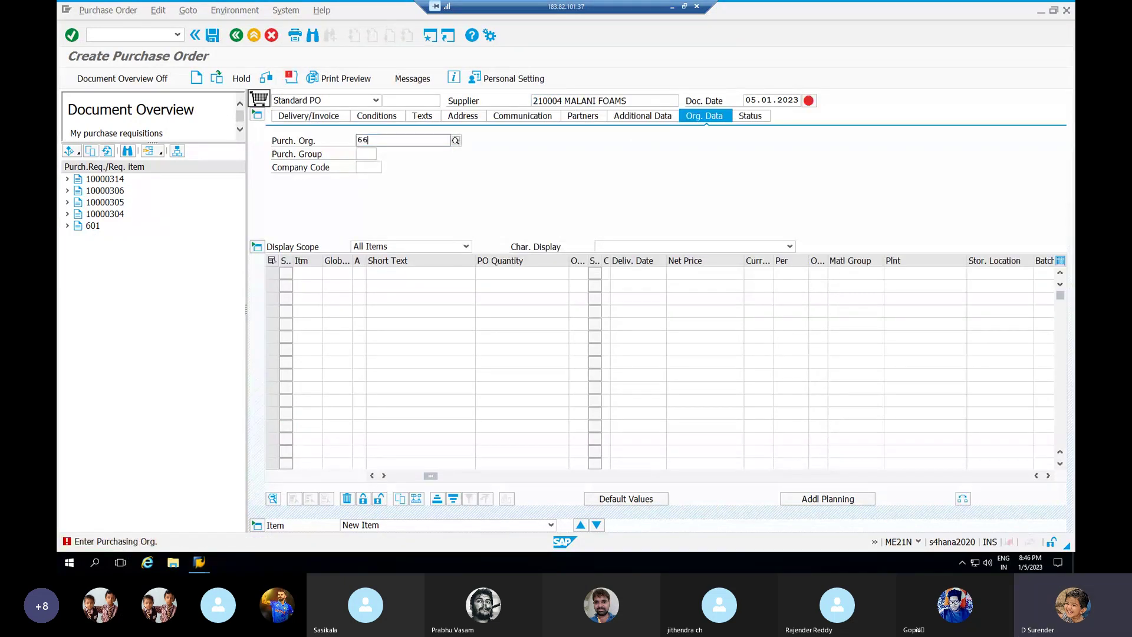
pyautogui.press('Tab')
pyautogui.write('66')
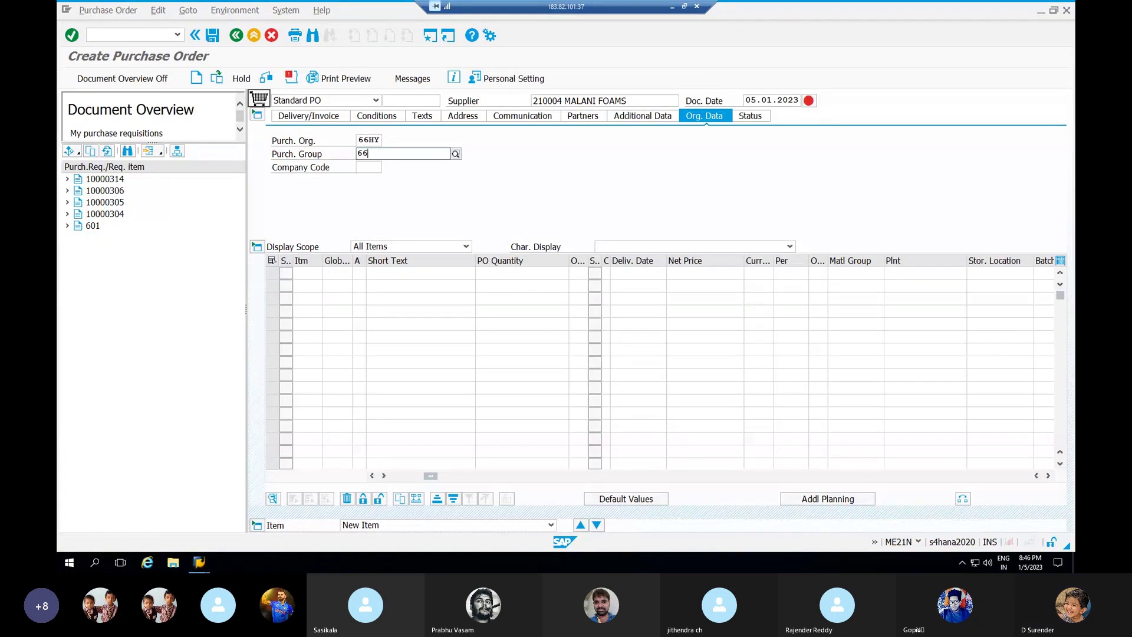
pyautogui.write('H')
pyautogui.press('Tab')
pyautogui.write('6601')
pyautogui.press('Return')
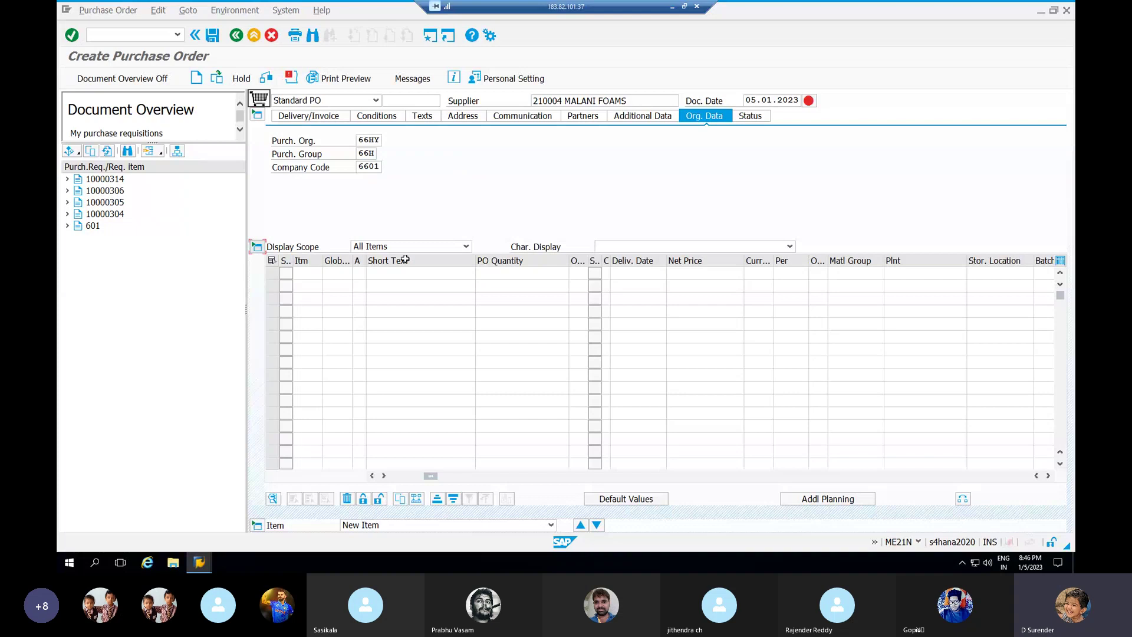
pyautogui.click(403, 274)
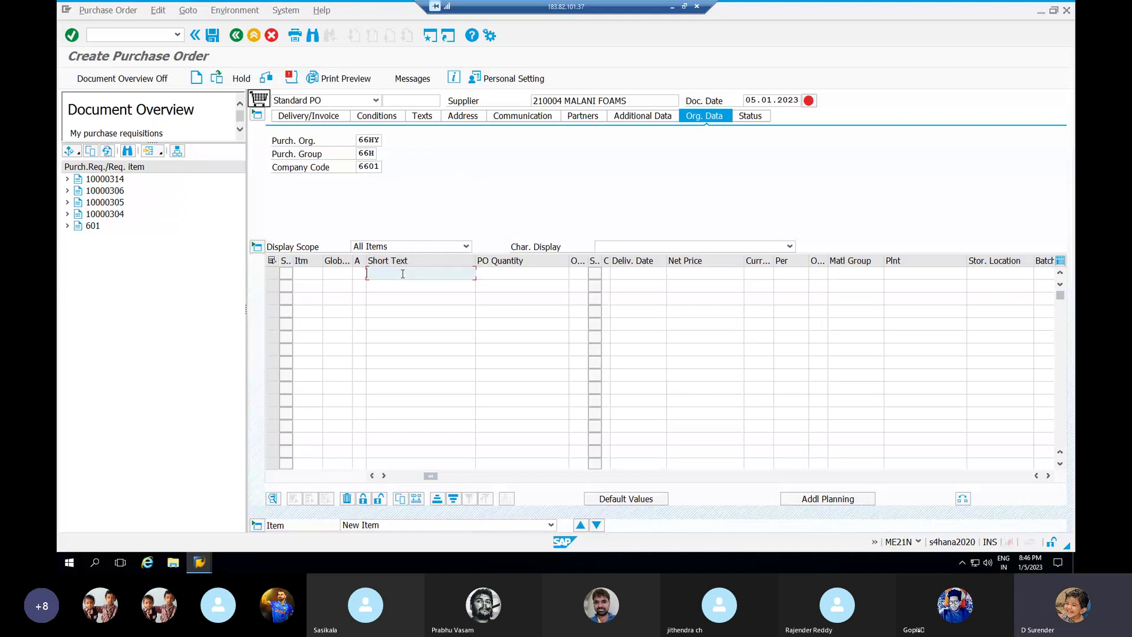
pyautogui.click(403, 476)
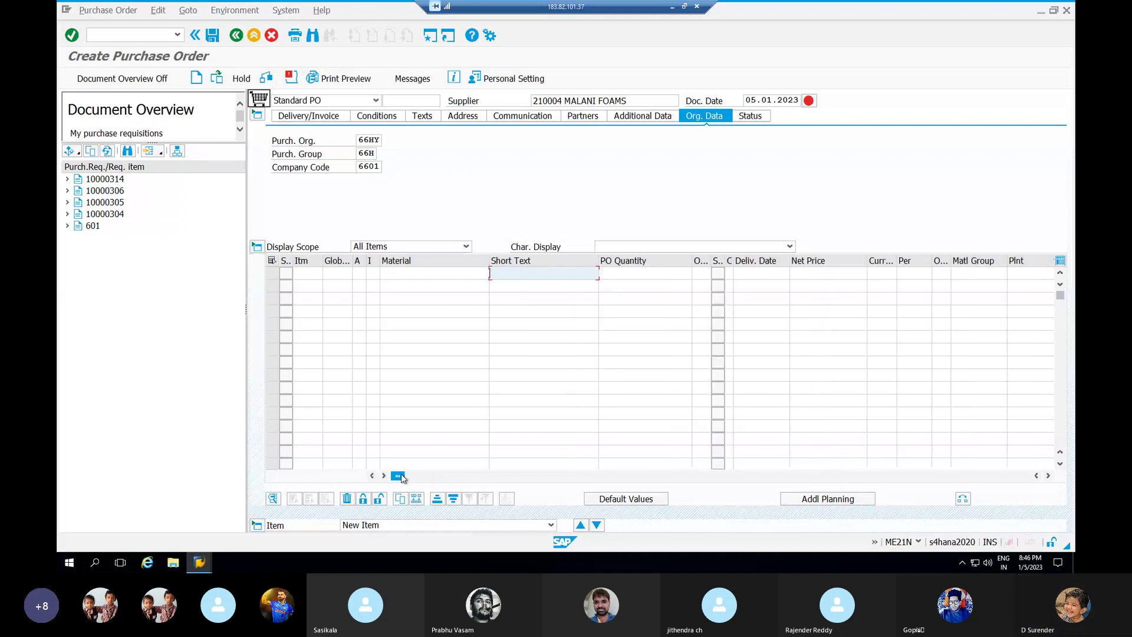
pyautogui.click(411, 274)
pyautogui.click(411, 273)
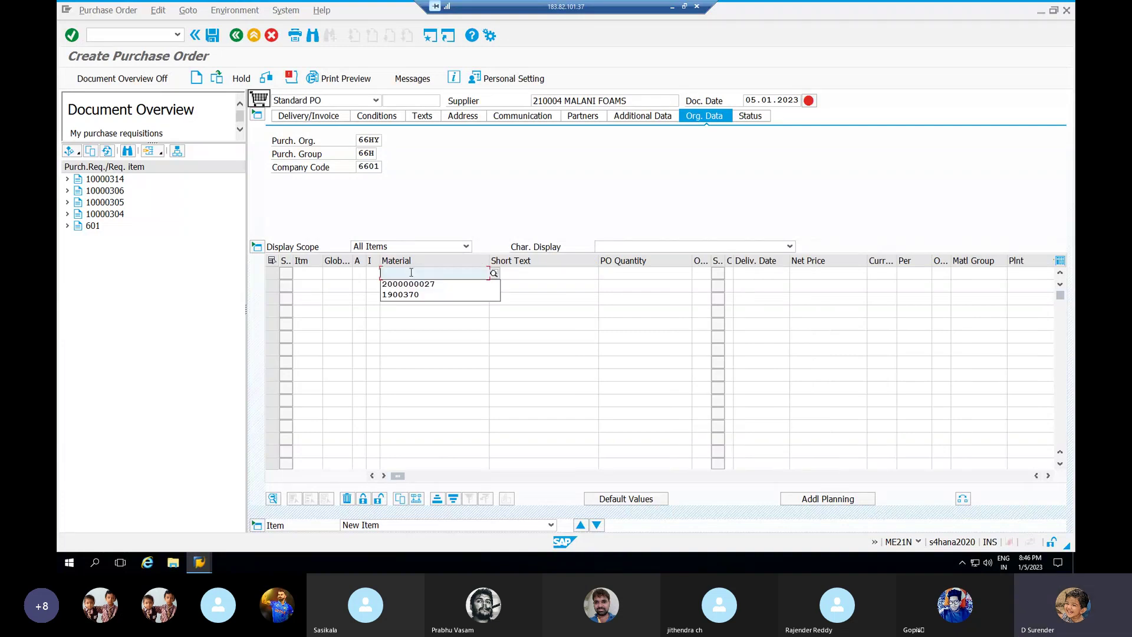
pyautogui.press('Return')
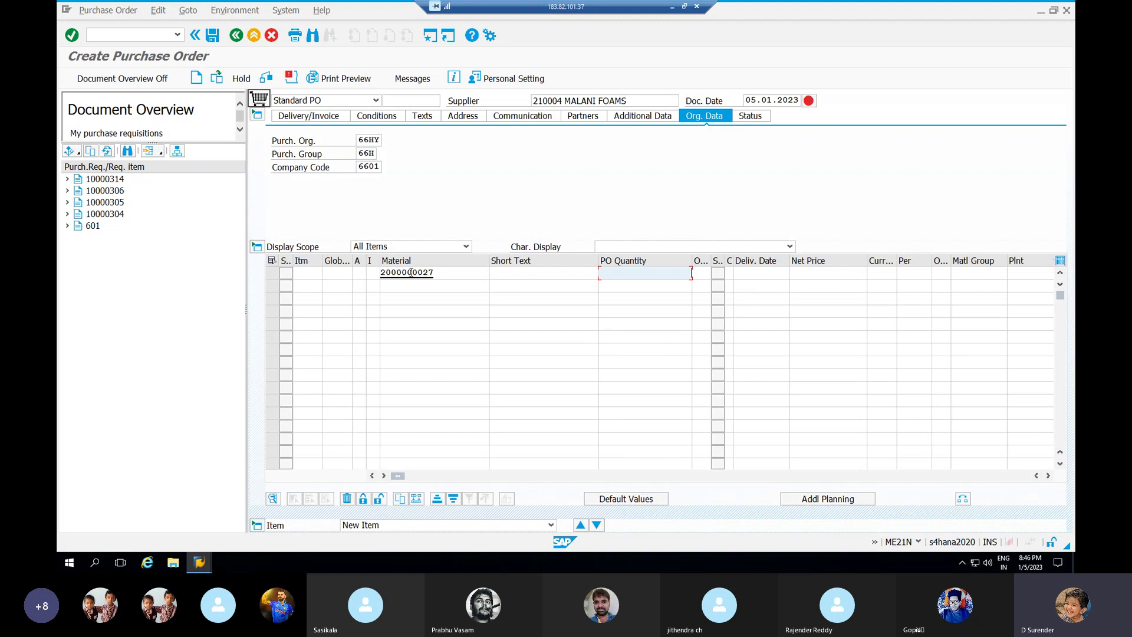
pyautogui.write('50')
# - Set the net price of the second order's item to 100 INR
pyautogui.press('Tab')
pyautogui.press('Tab')
pyautogui.press('Tab')
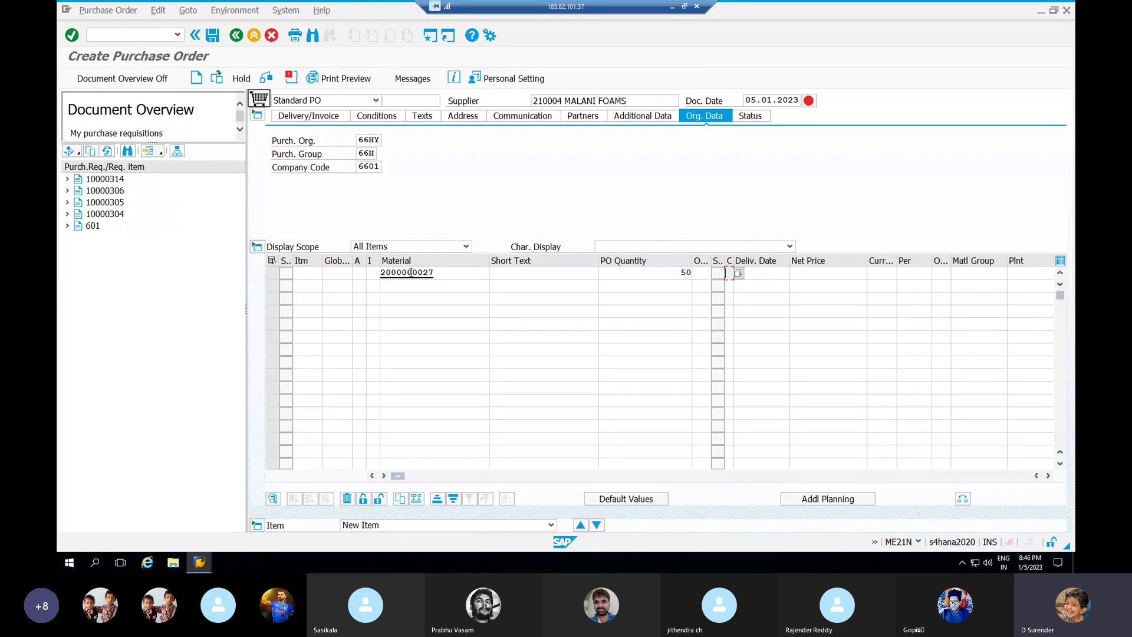
pyautogui.press('Tab')
pyautogui.press('Tab')
pyautogui.write('100')
pyautogui.press('Tab')
pyautogui.write('int')
pyautogui.press('BackSpace')
pyautogui.write('r')
# - Assign the second order's item to plant 66HY and storage location HYDR
pyautogui.press('Tab')
pyautogui.press('Tab')
pyautogui.press('Tab')
pyautogui.press('Tab')
pyautogui.write('66hy')
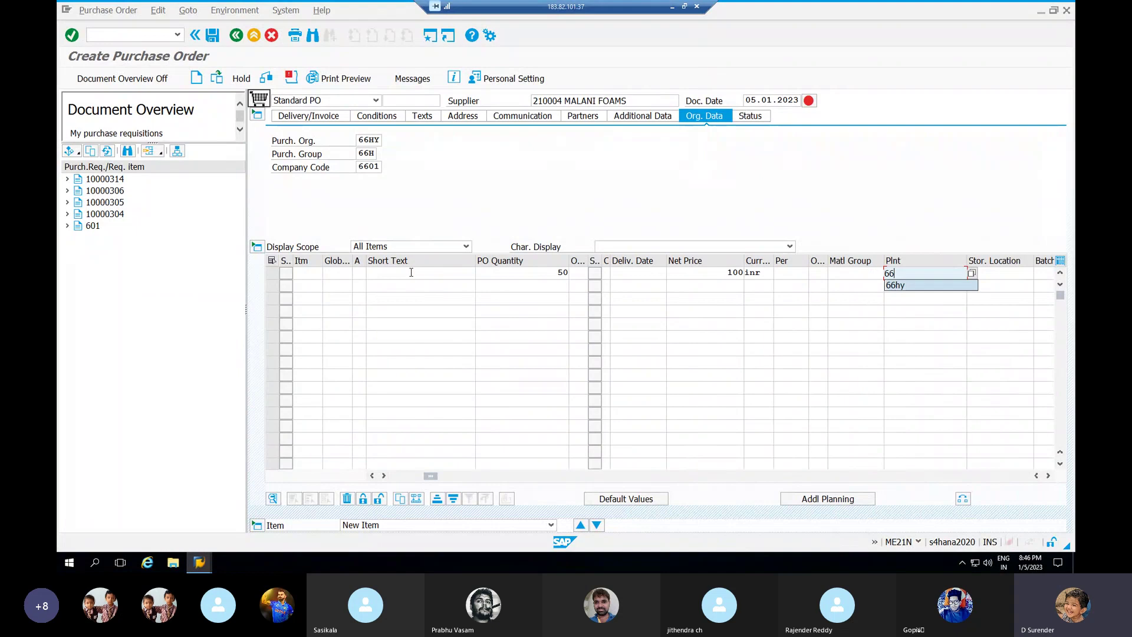
pyautogui.press('Tab')
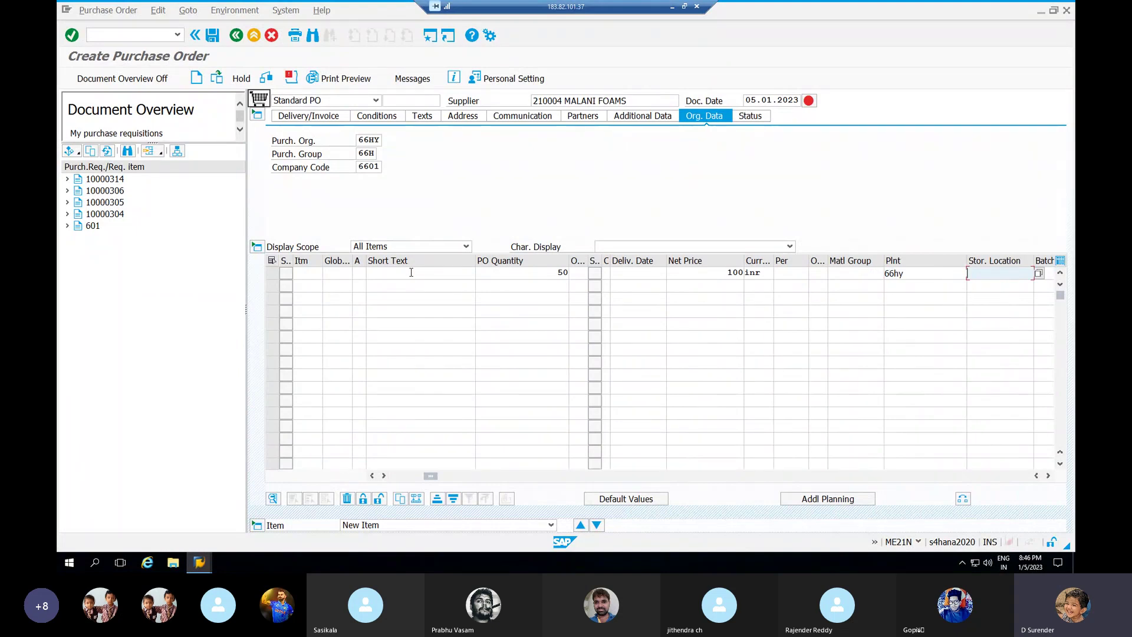
pyautogui.write('hydr')
pyautogui.press('Return')
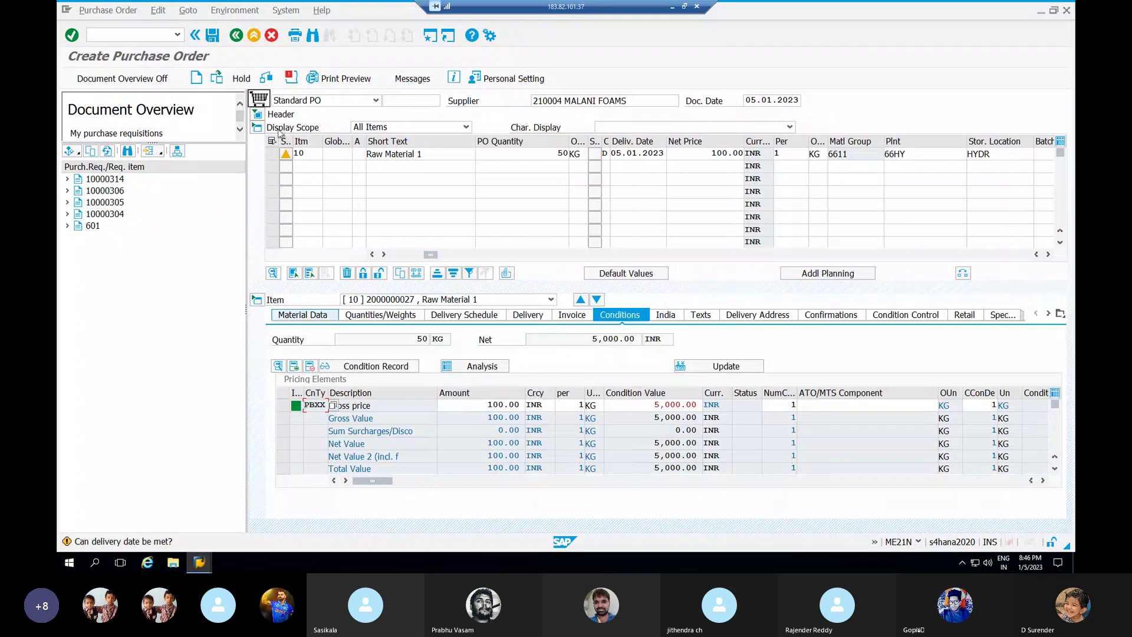
# - Check the second purchase order for errors and save it
pyautogui.click(264, 79)
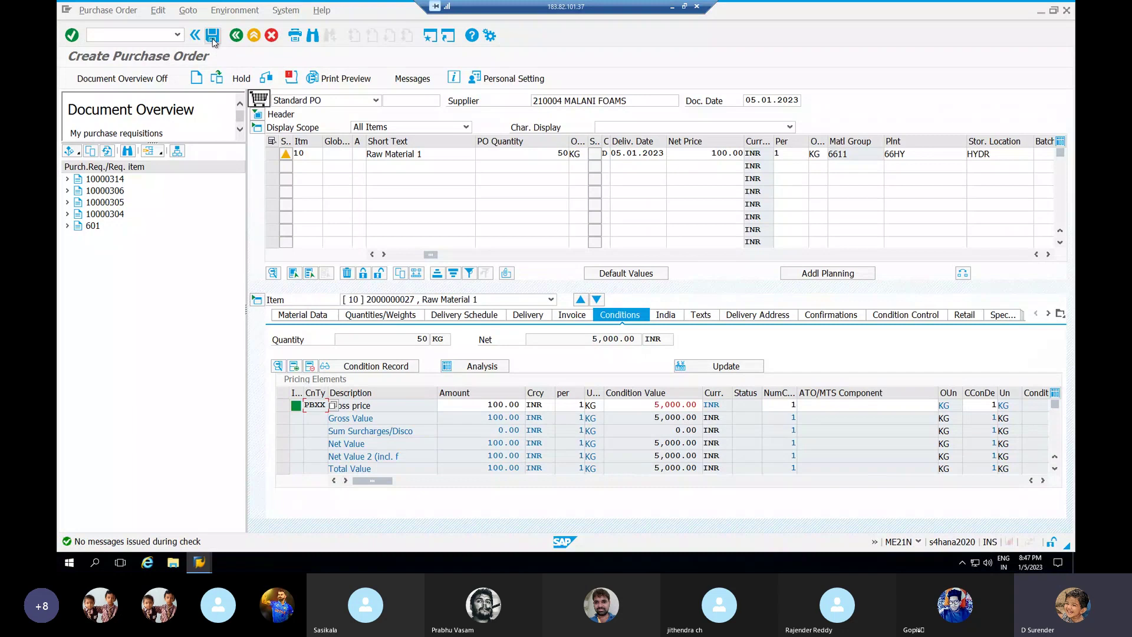
pyautogui.click(214, 39)
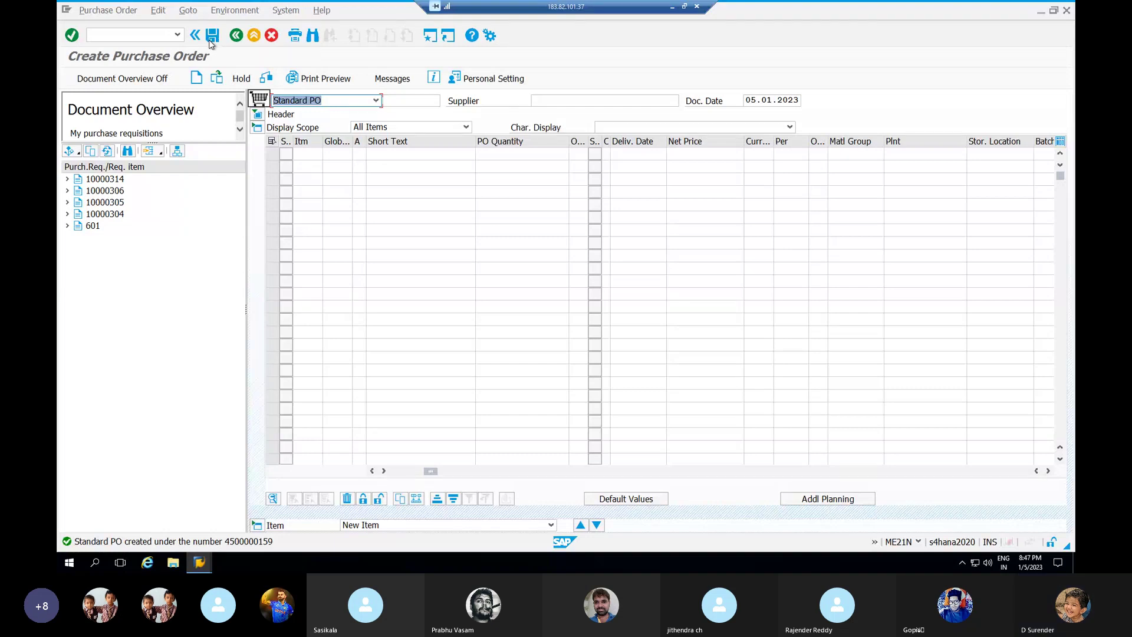
# - Open the goods receipt transaction MIGO in a new session
pyautogui.click(161, 36)
pyautogui.write('/omigo')
pyautogui.press('Return')
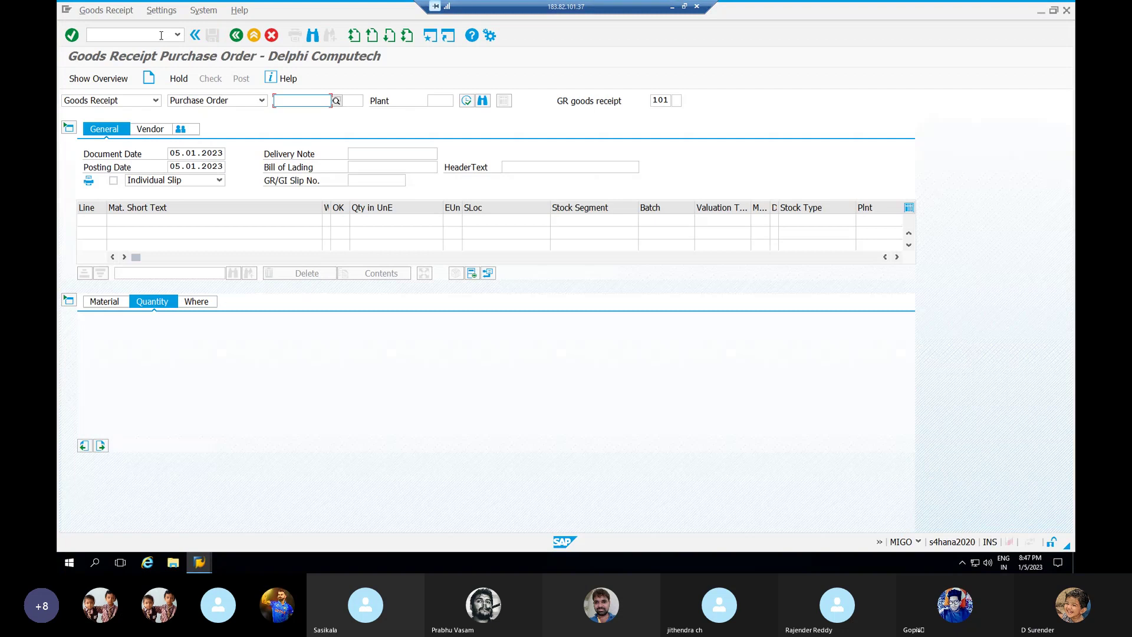
# - Load the first purchase order, the one for 100 KG, into the goods receipt with plant 66HY
pyautogui.press('BackSpace')
pyautogui.press('Down')
pyautogui.press('Return')
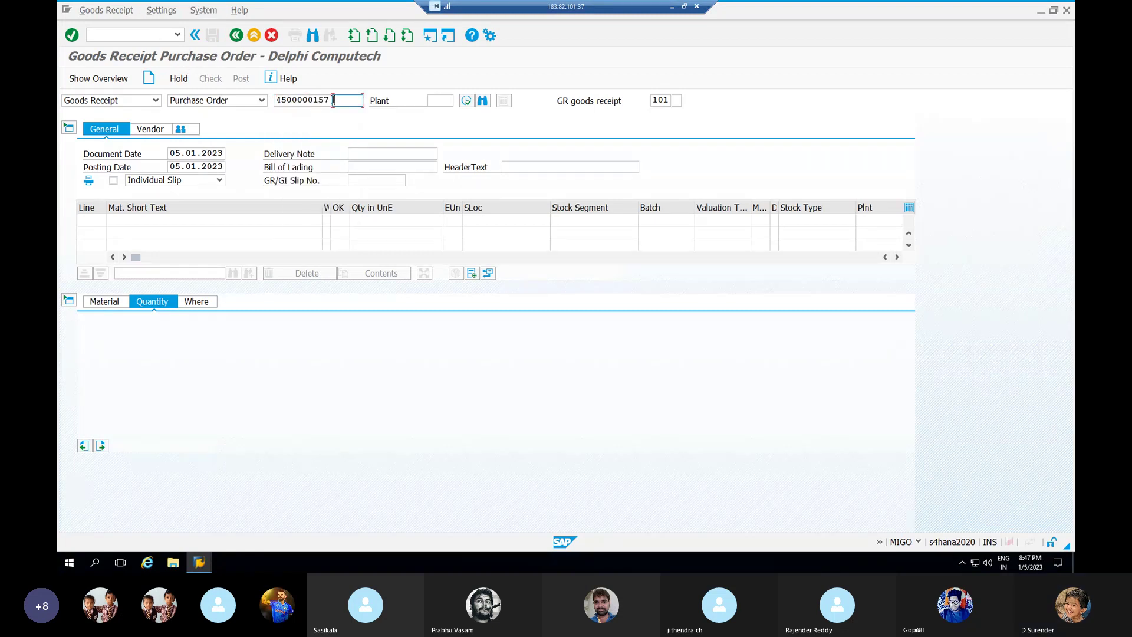
pyautogui.click(328, 99)
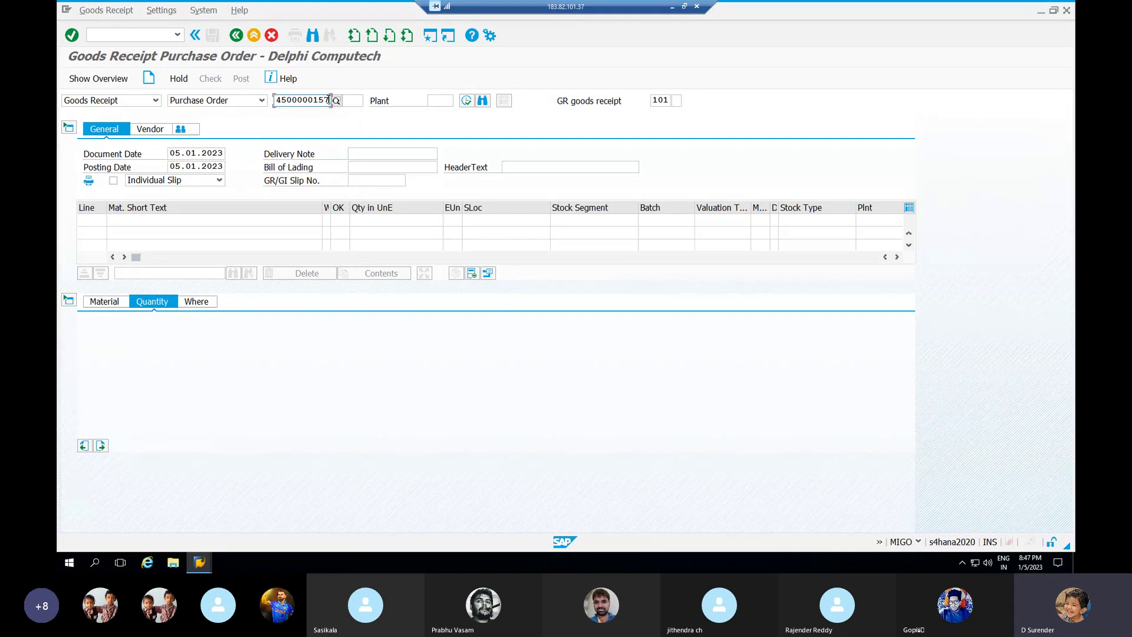
pyautogui.press('BackSpace')
pyautogui.write('8')
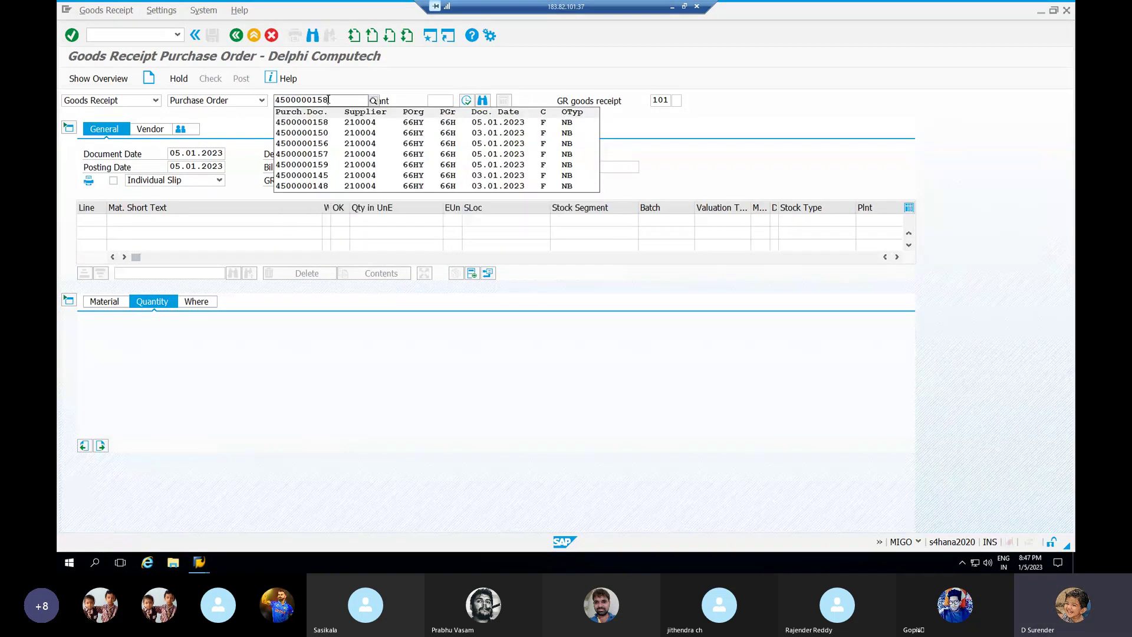
pyautogui.press('Return')
pyautogui.press('Tab')
pyautogui.write('66')
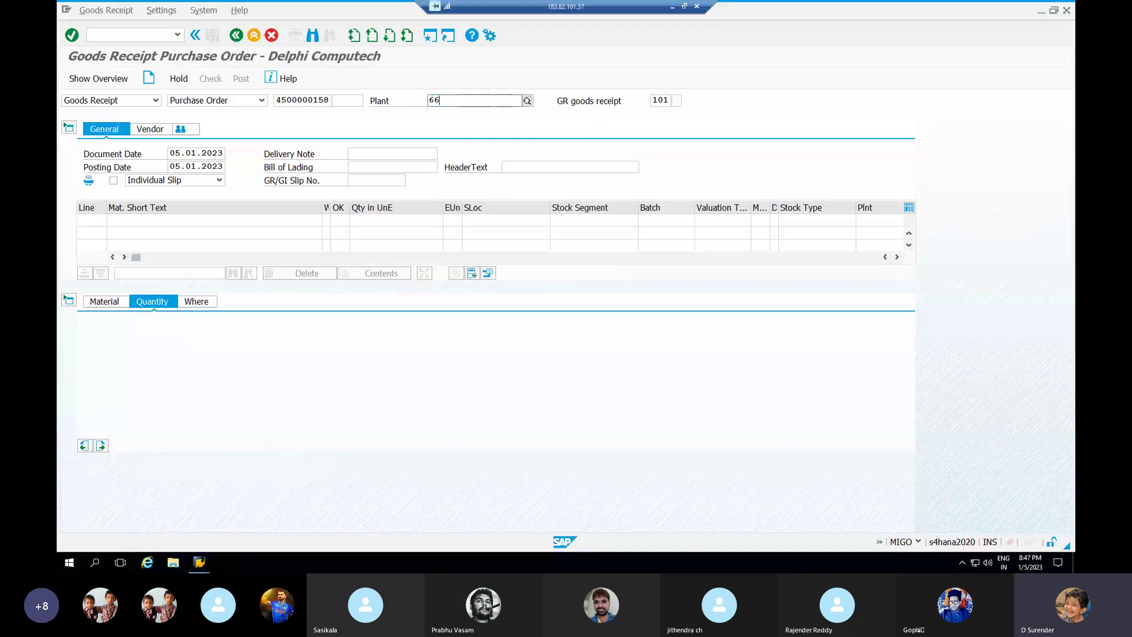
pyautogui.press('Down')
pyautogui.press('Return')
pyautogui.press('Return')
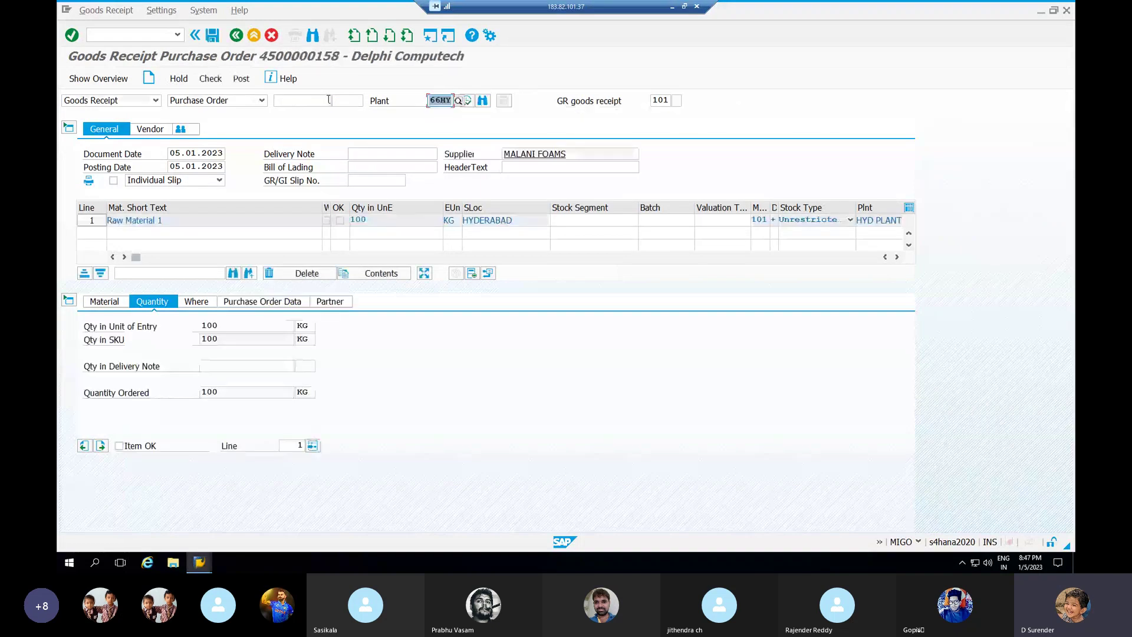
# - Check and post the goods receipt with the item marked OK and a delivery note quantity of 100
pyautogui.click(120, 445)
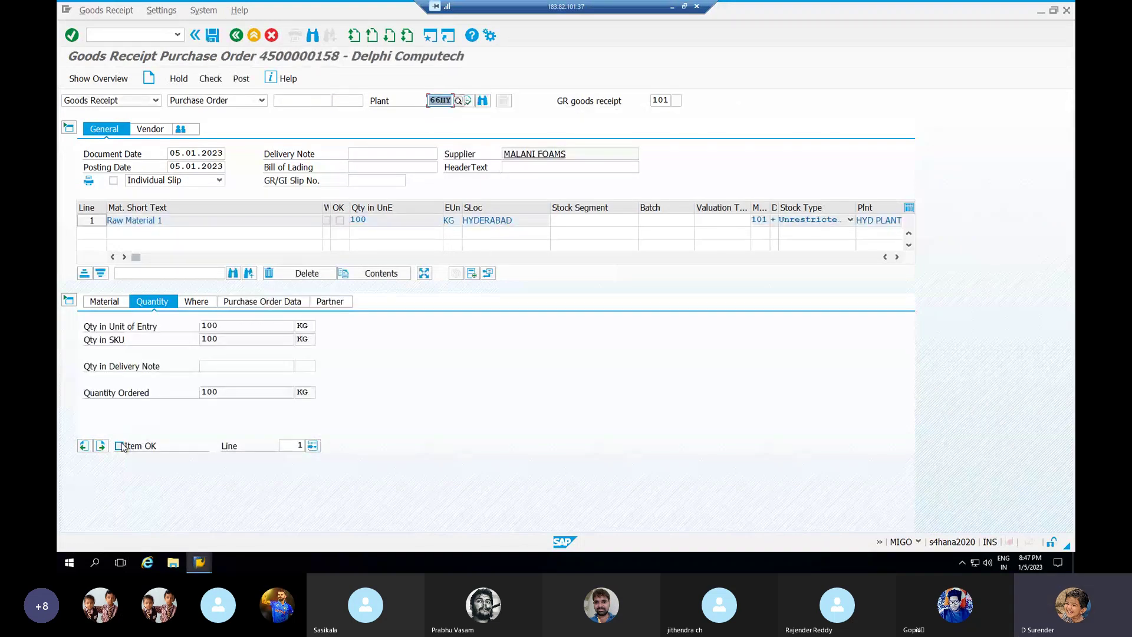
pyautogui.click(241, 363)
pyautogui.write('100')
pyautogui.press('Return')
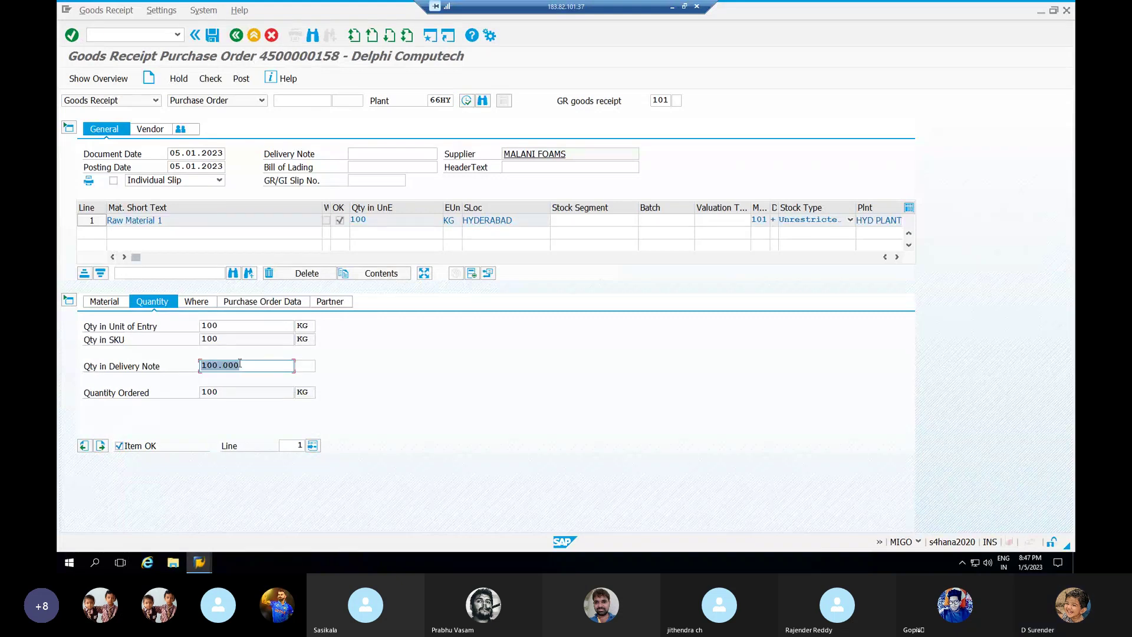
pyautogui.click(210, 79)
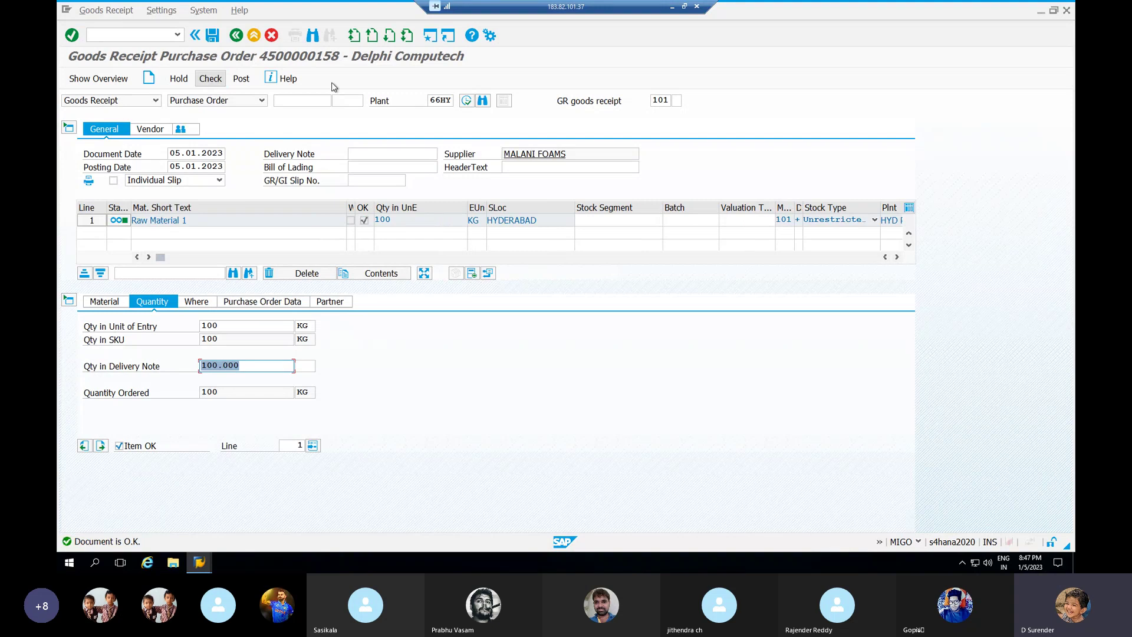
pyautogui.click(216, 36)
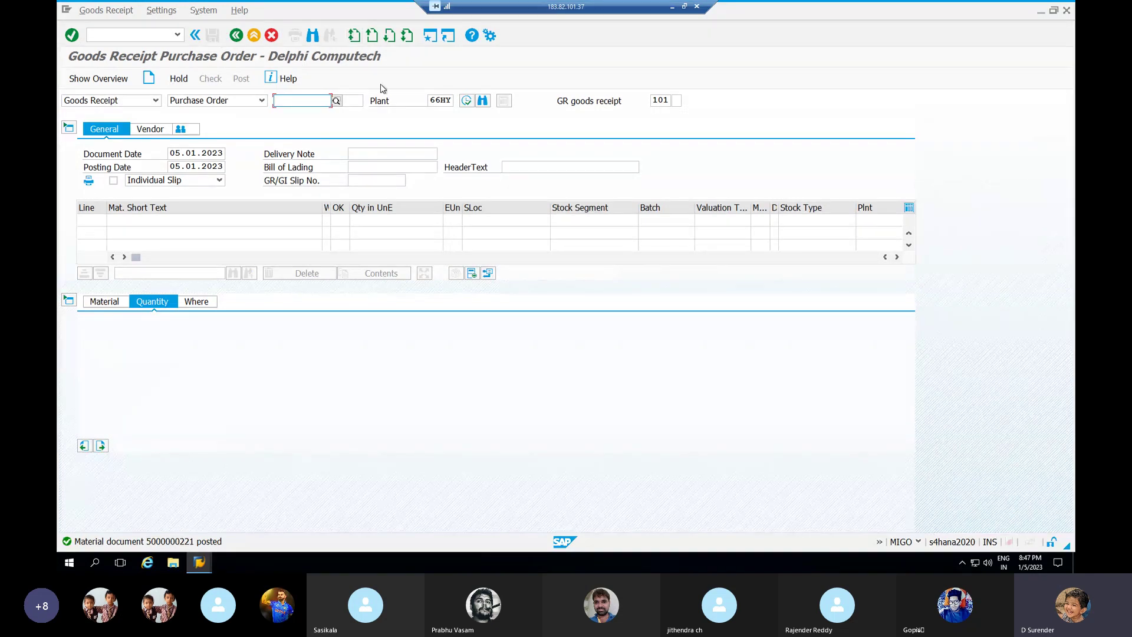
# - Open a new session and start the incoming invoice transaction MIRO
pyautogui.click(433, 40)
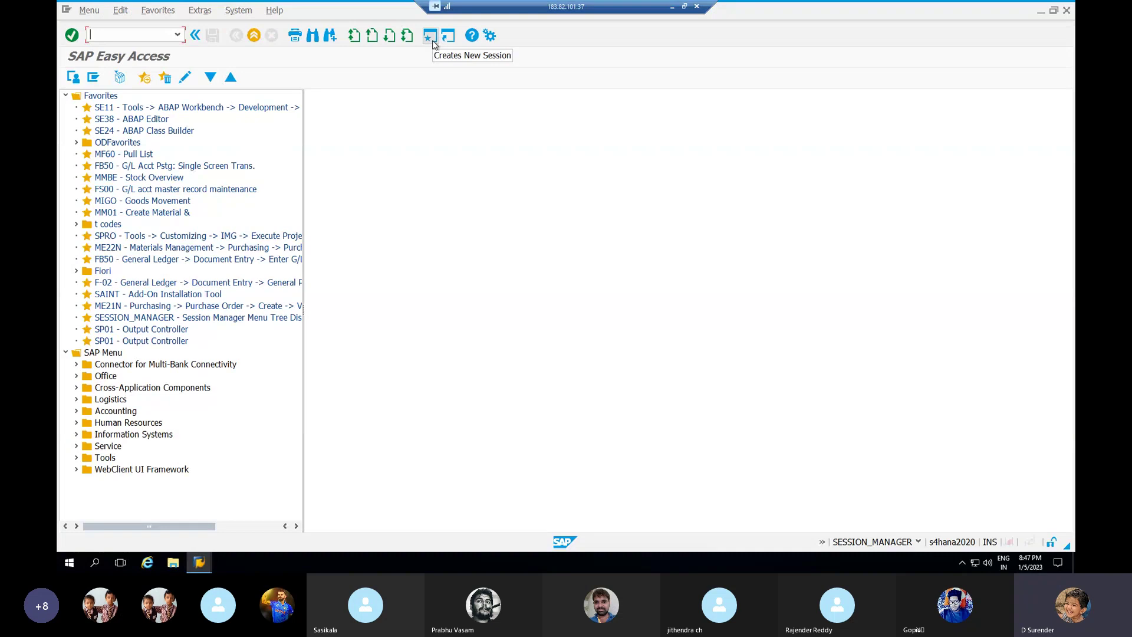
pyautogui.write('/N')
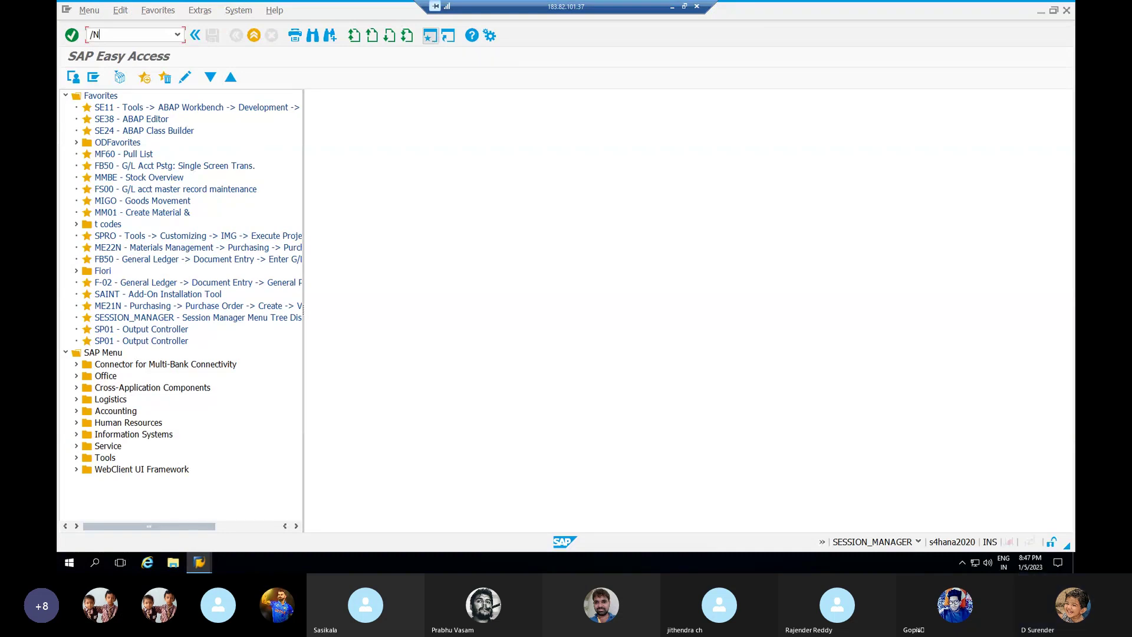
pyautogui.write('MIRO')
pyautogui.press('Return')
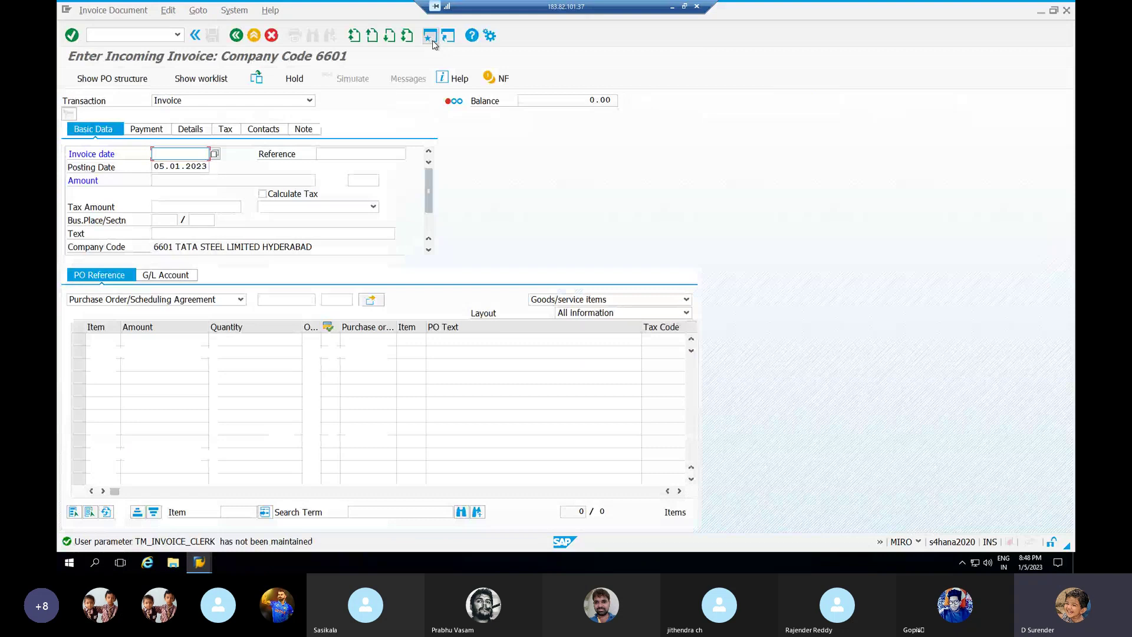
# - Set the invoice date to 05.01.2023 and the reference to ONLY INVOICE
pyautogui.write('05.01.2023')
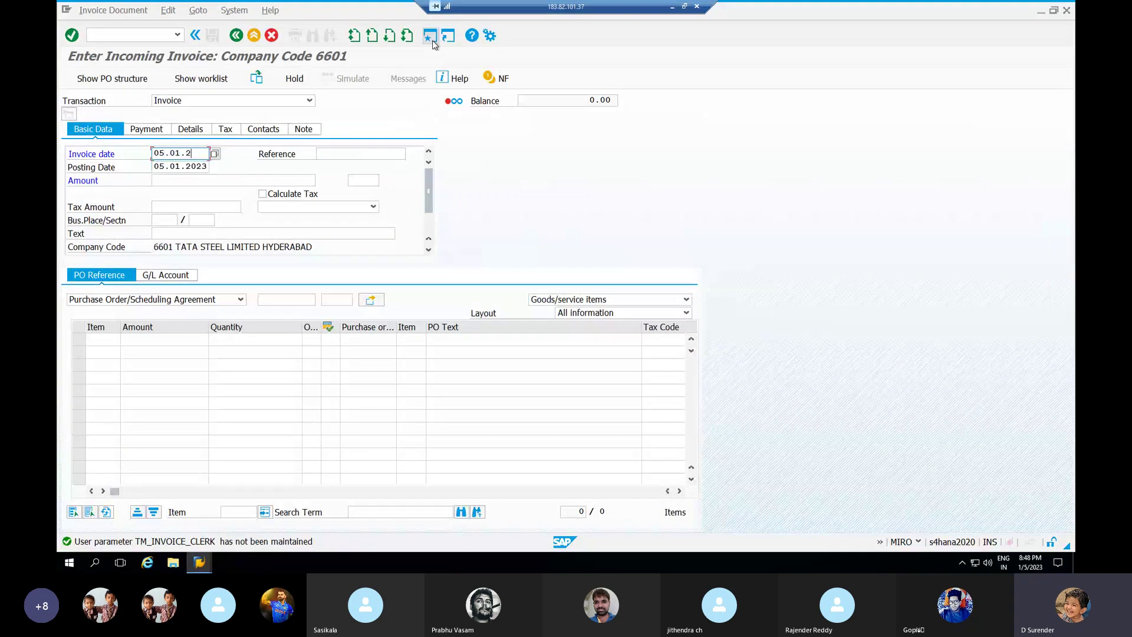
pyautogui.press('Tab')
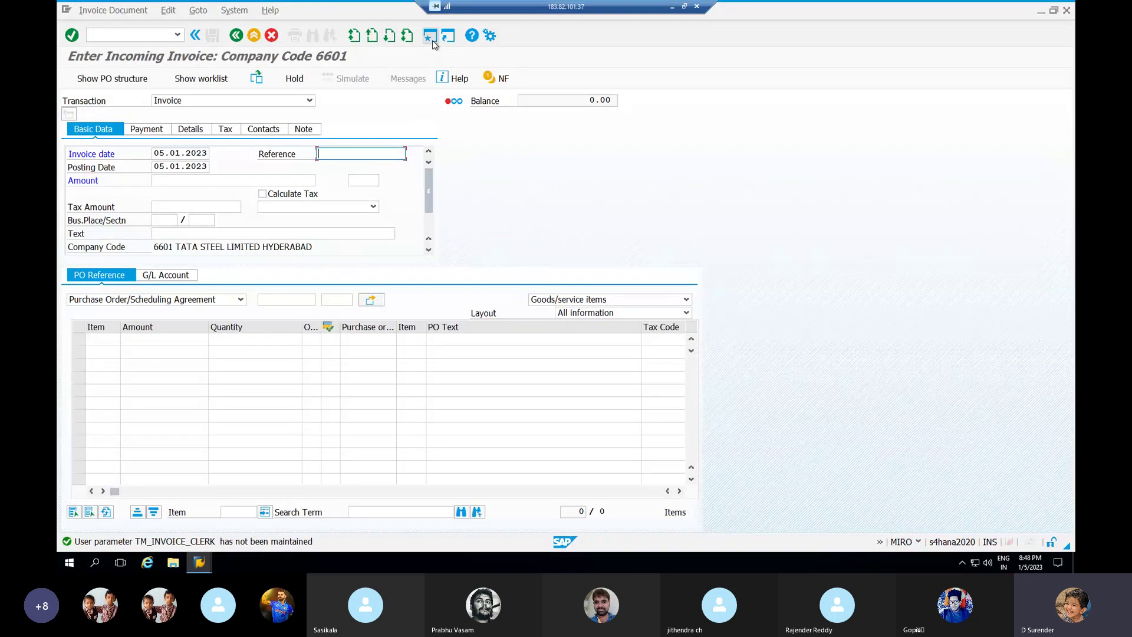
pyautogui.write('ONLY INVOICE')
pyautogui.press('Tab')
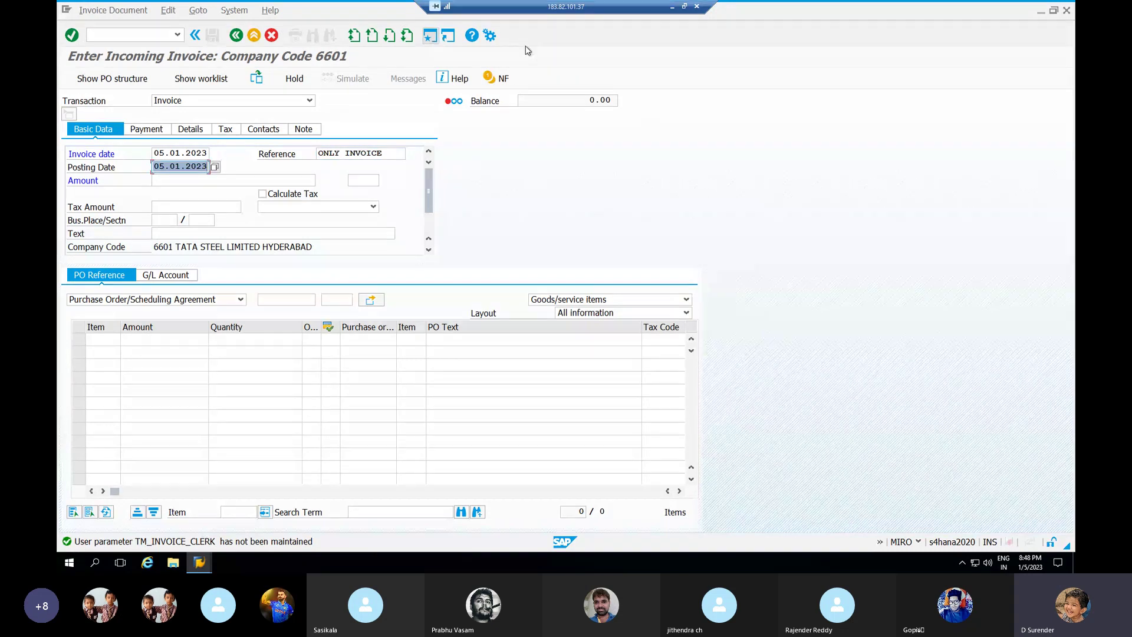
# - Enable automatic tax calculation for the invoice with tax code V1 (5% Intrastate Tax)
pyautogui.click(263, 194)
pyautogui.click(283, 208)
pyautogui.click(269, 288)
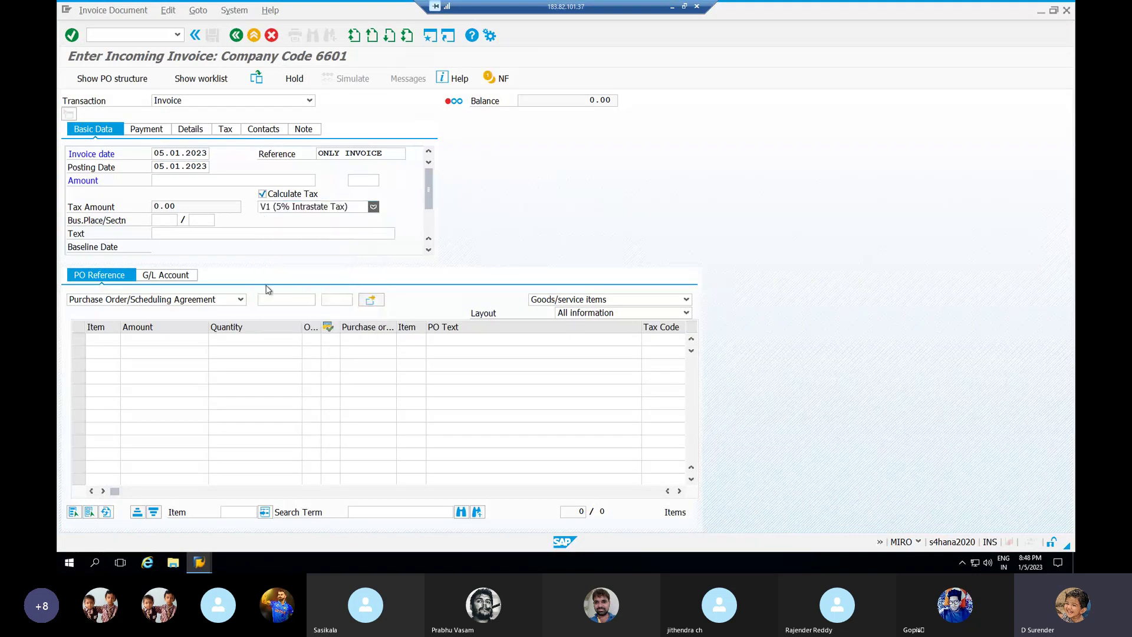
# - Reference the second purchase order's number in the invoice to load its item
pyautogui.click(267, 299)
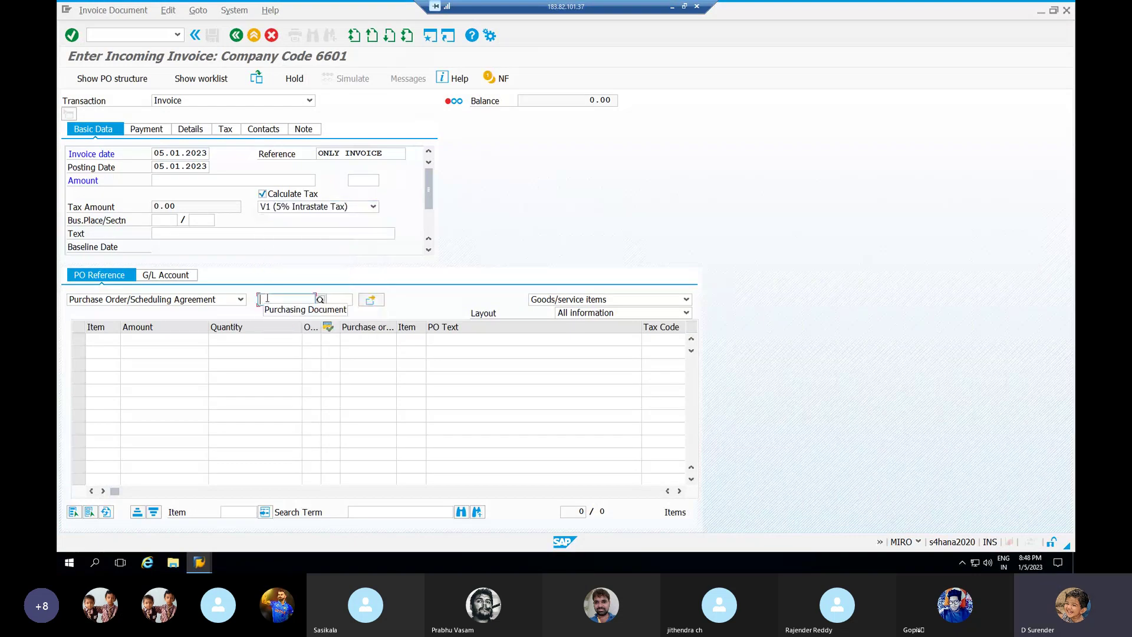
pyautogui.hotkey('ctrl', 'v')
pyautogui.press('Tab')
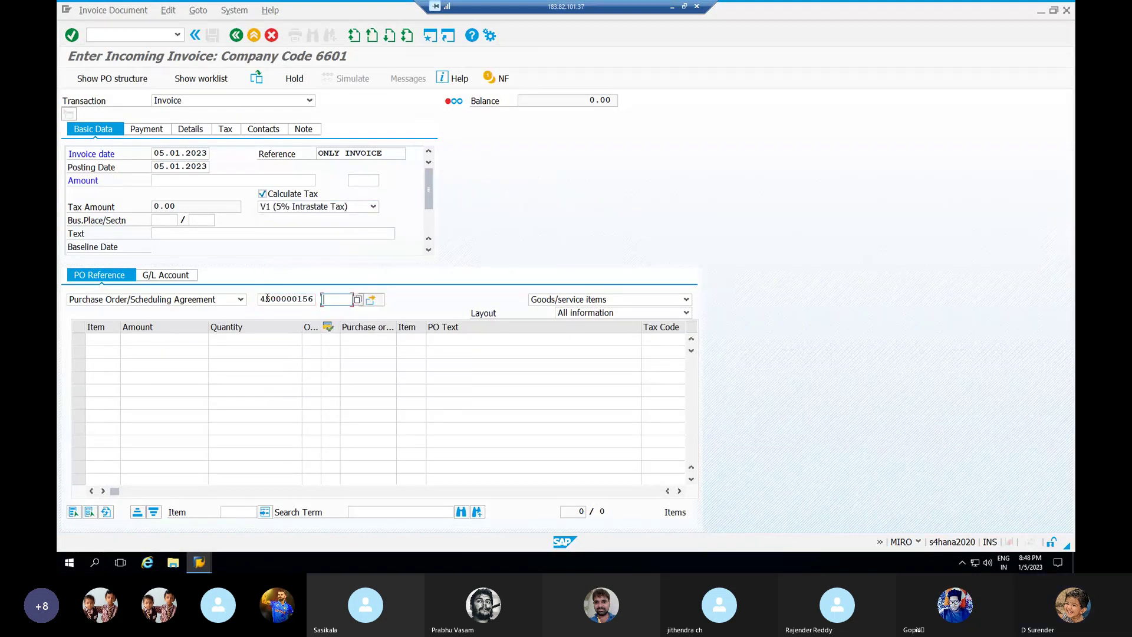
pyautogui.click(314, 299)
pyautogui.press('BackSpace')
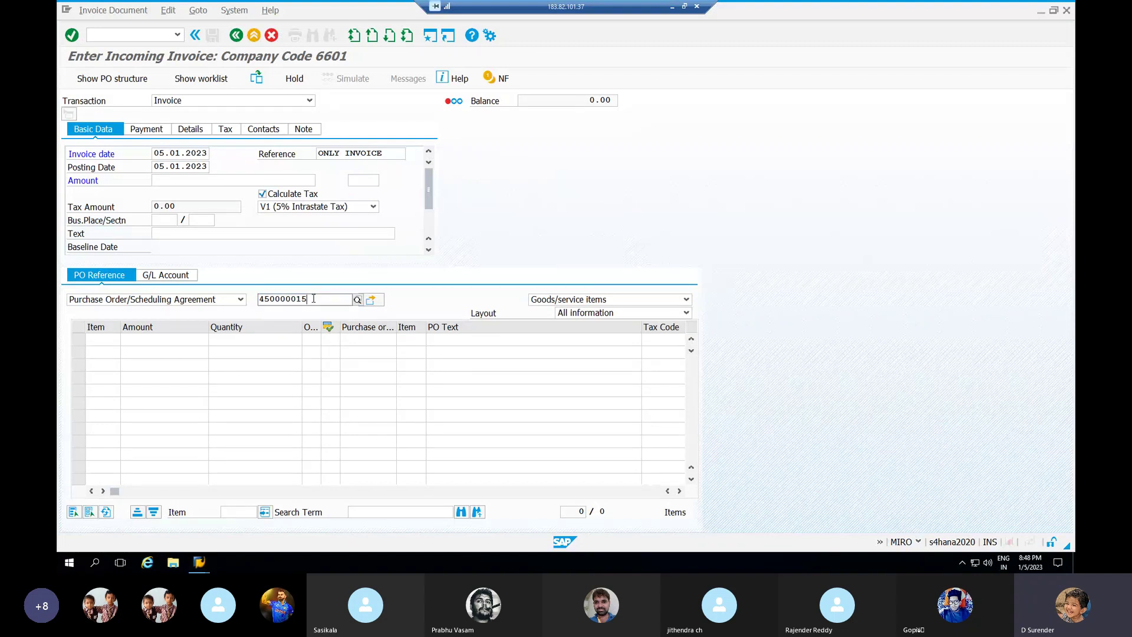
pyautogui.write('9')
pyautogui.press('Return')
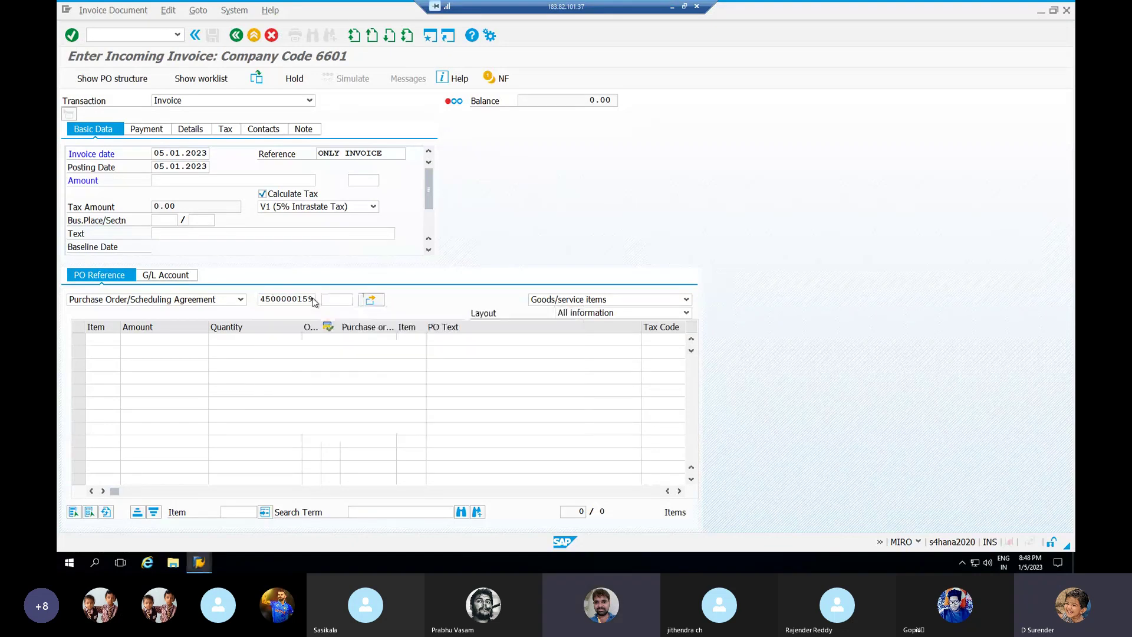
# - Enter an amount of 5000 and a quantity of 50 for the Raw Material 1 invoice item
pyautogui.click(175, 339)
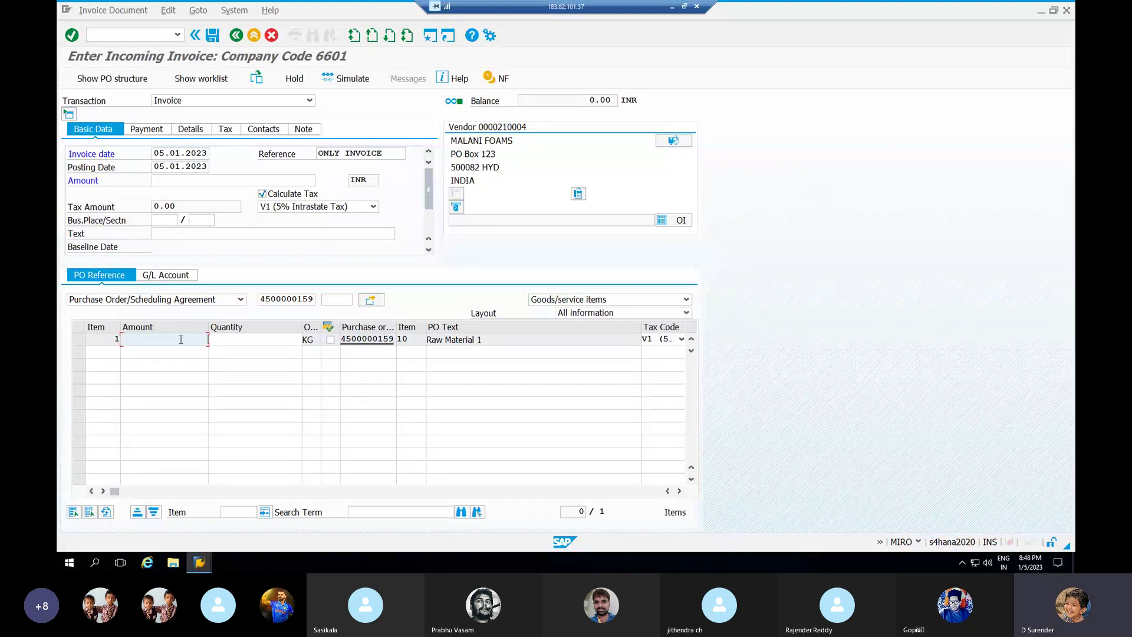
pyautogui.press('Tab')
pyautogui.write('5')
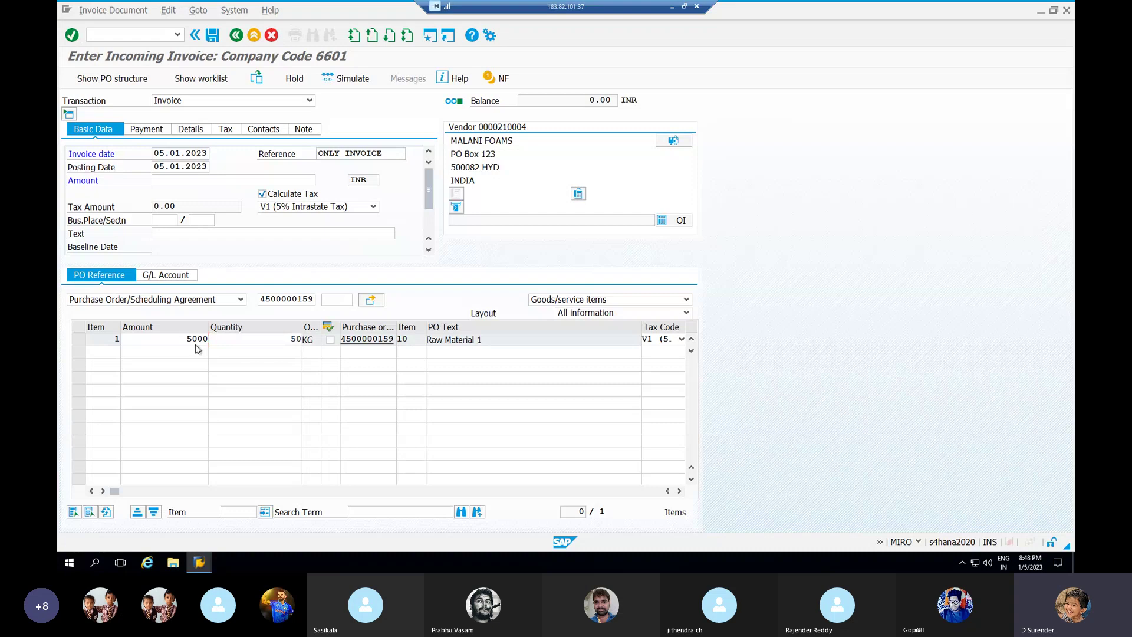
pyautogui.press('Return')
# - Set the invoice's payment baseline date to 05.01.2023
pyautogui.click(168, 153)
pyautogui.write('05.01.2023')
pyautogui.press('Tab')
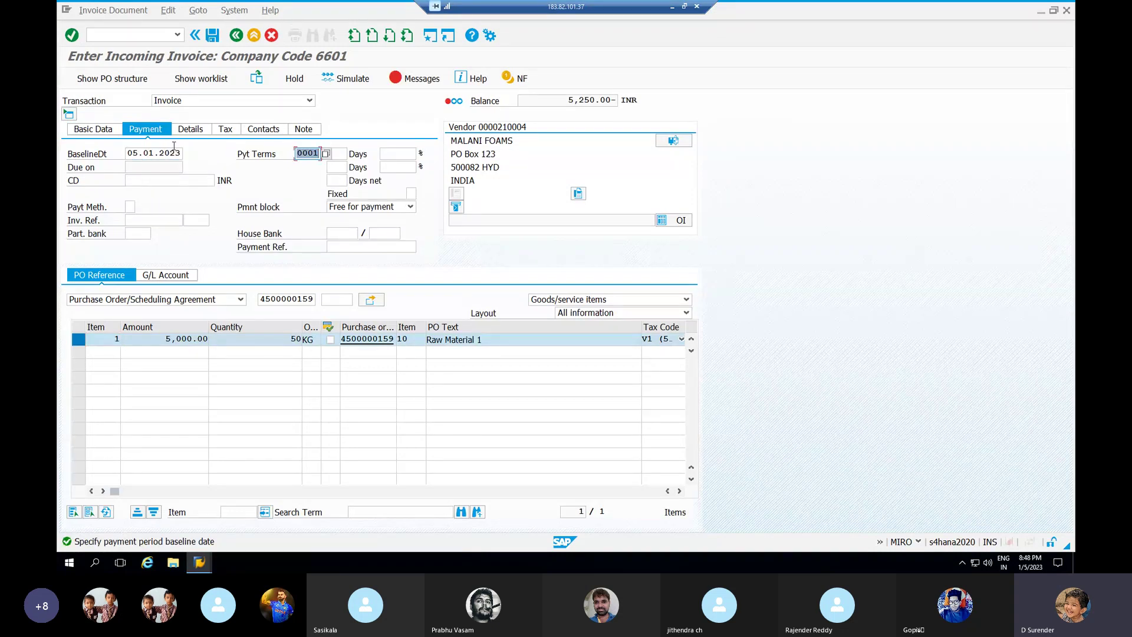
pyautogui.press('Return')
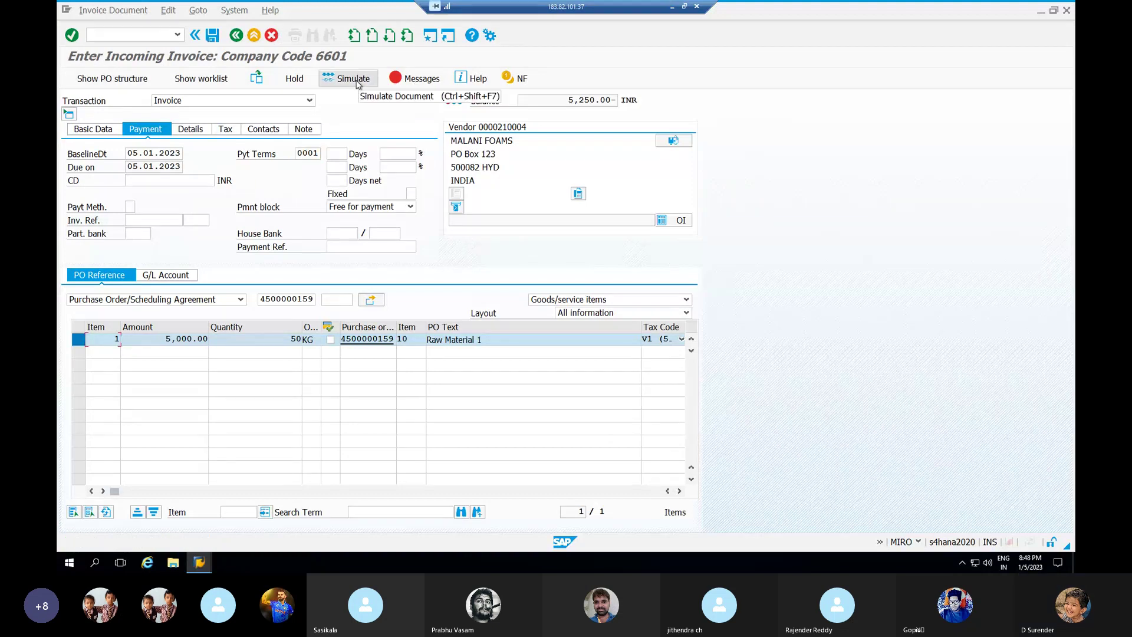
# - Set the total invoice amount to 5250 INR in the basic data
pyautogui.click(107, 129)
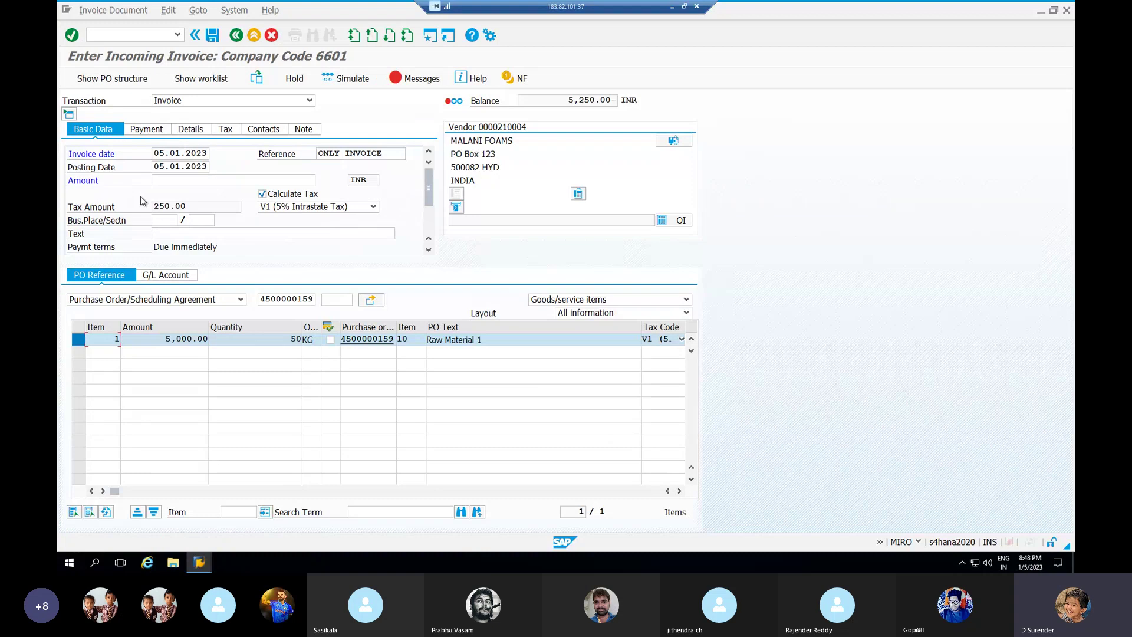
pyautogui.click(171, 178)
pyautogui.write('5250')
pyautogui.press('Return')
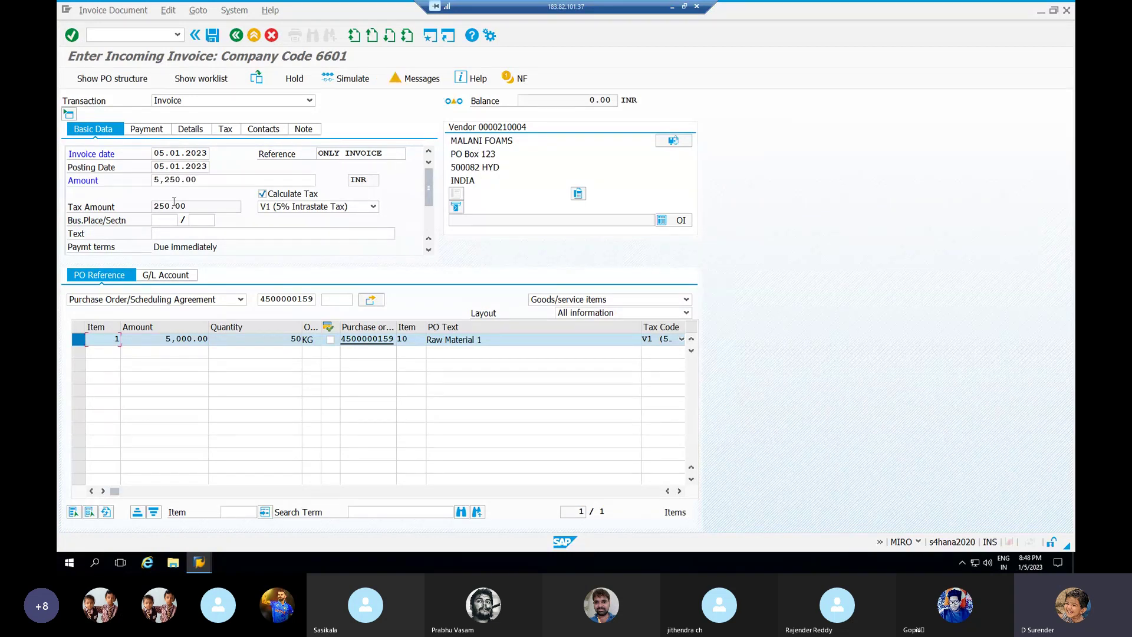
# - Review the invoice's verification messages, then simulate the document and post it
pyautogui.click(419, 82)
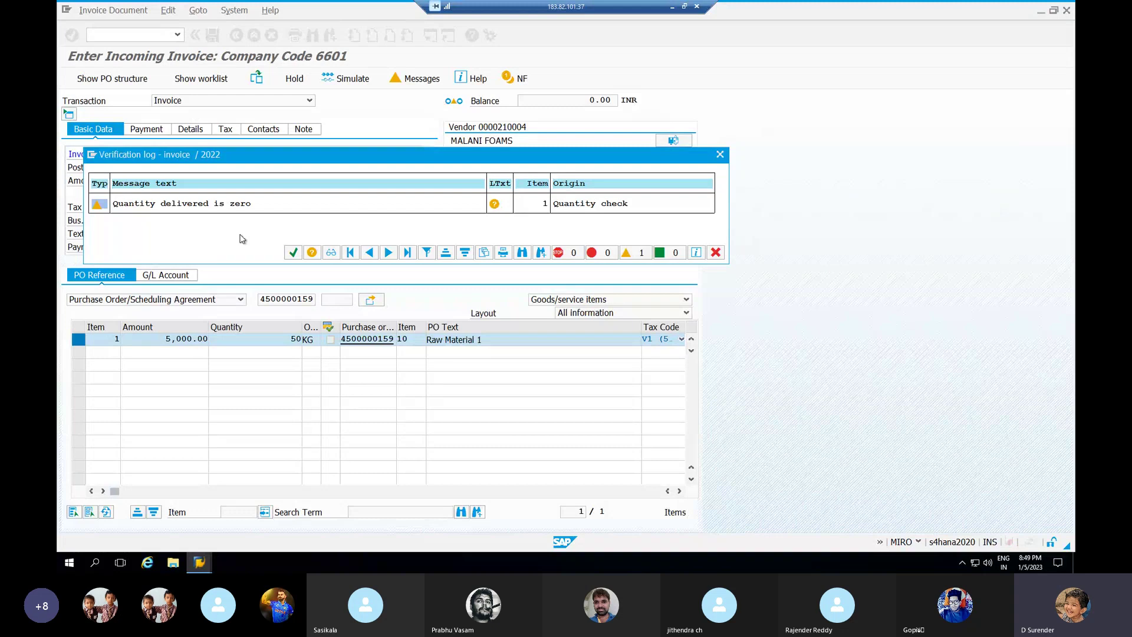
pyautogui.click(293, 253)
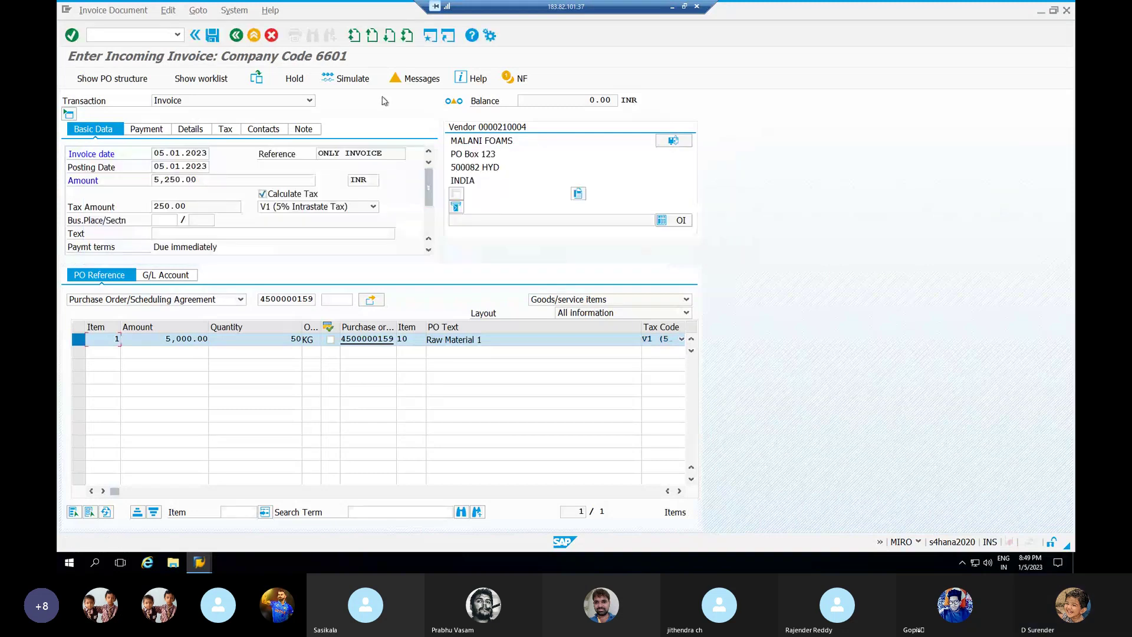
pyautogui.click(347, 78)
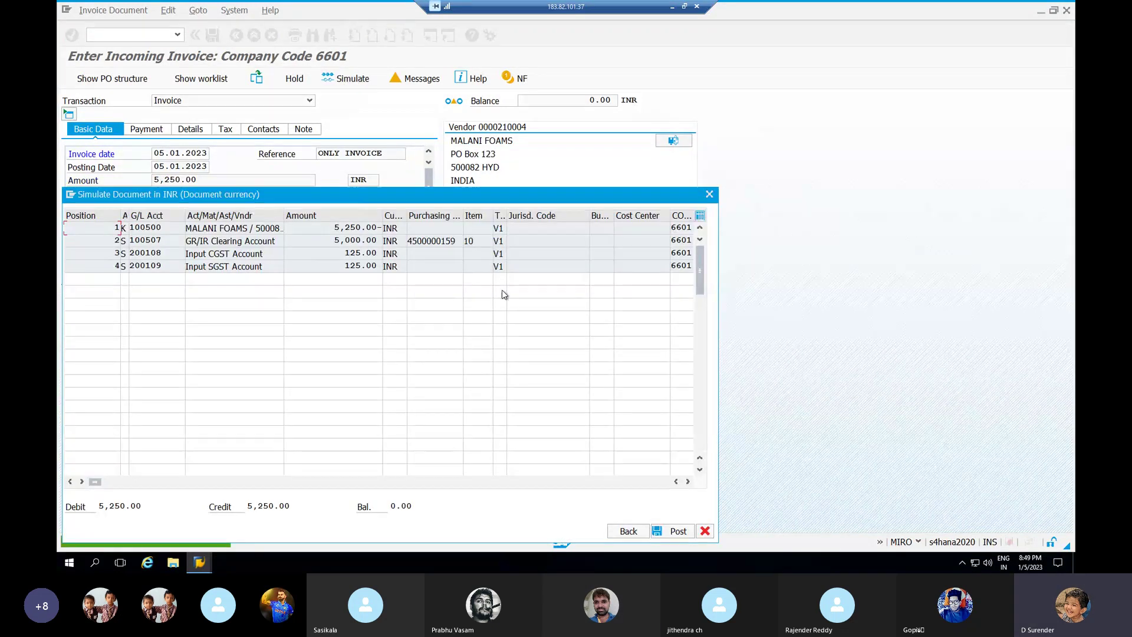
pyautogui.click(672, 532)
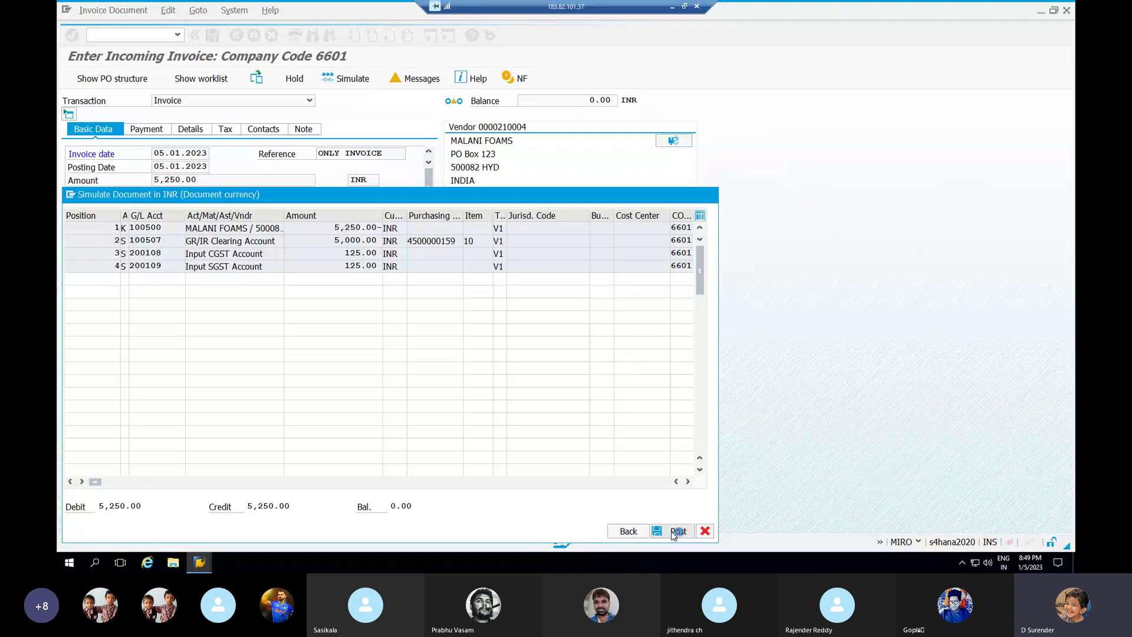
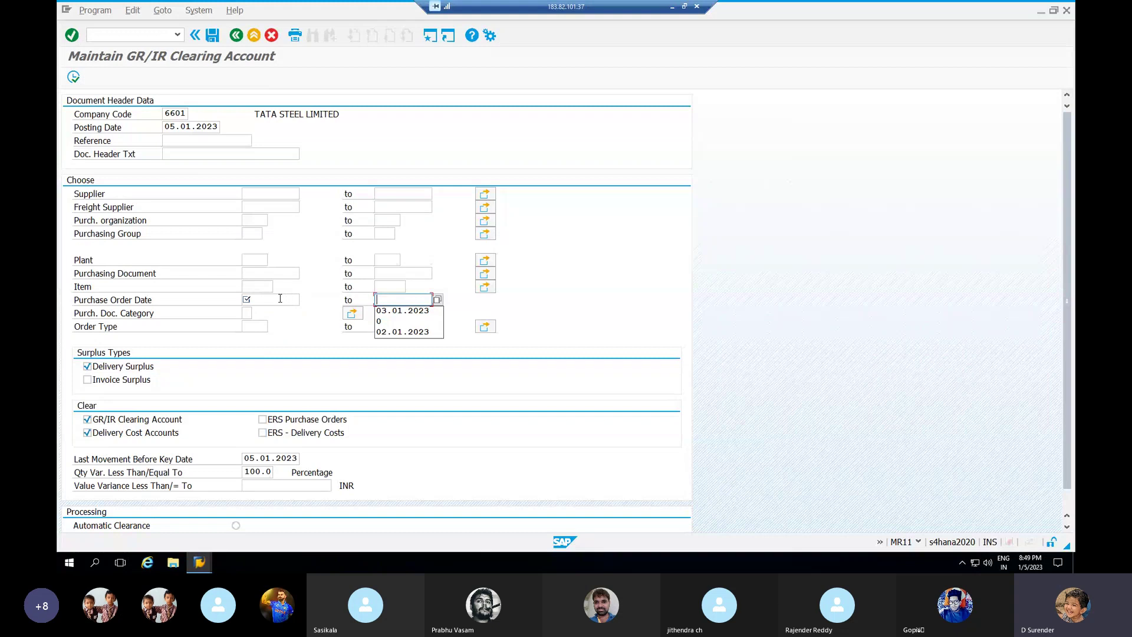
# - Restrict the GR/IR clearing selection to purchase order date 05.01.2023 and include invoice surplus
pyautogui.click(280, 299)
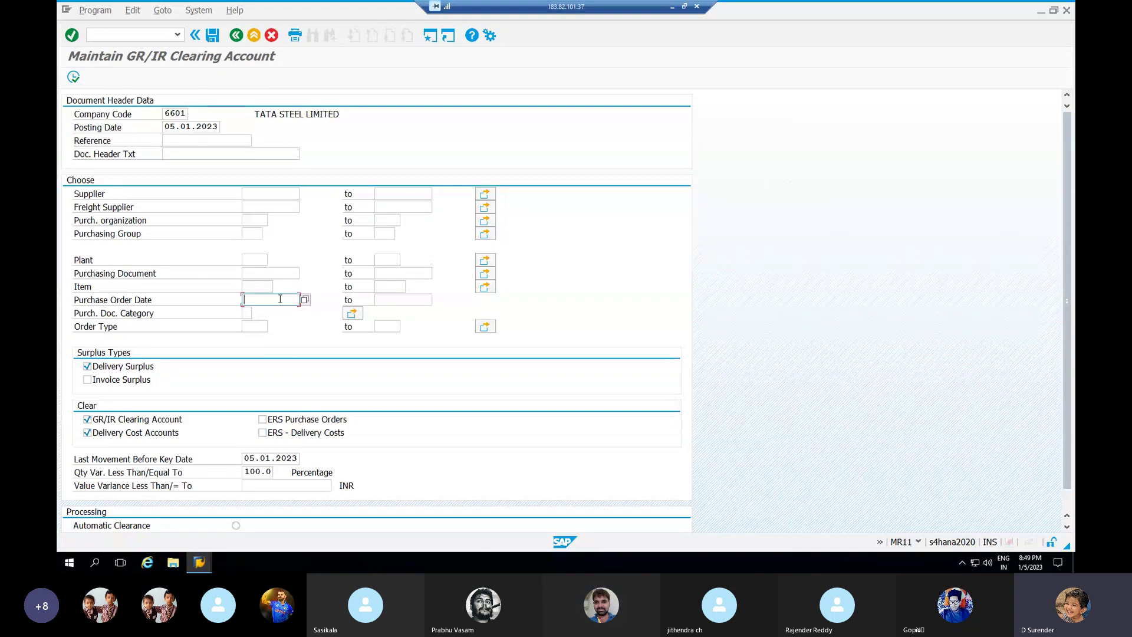
pyautogui.write('05.01.2023')
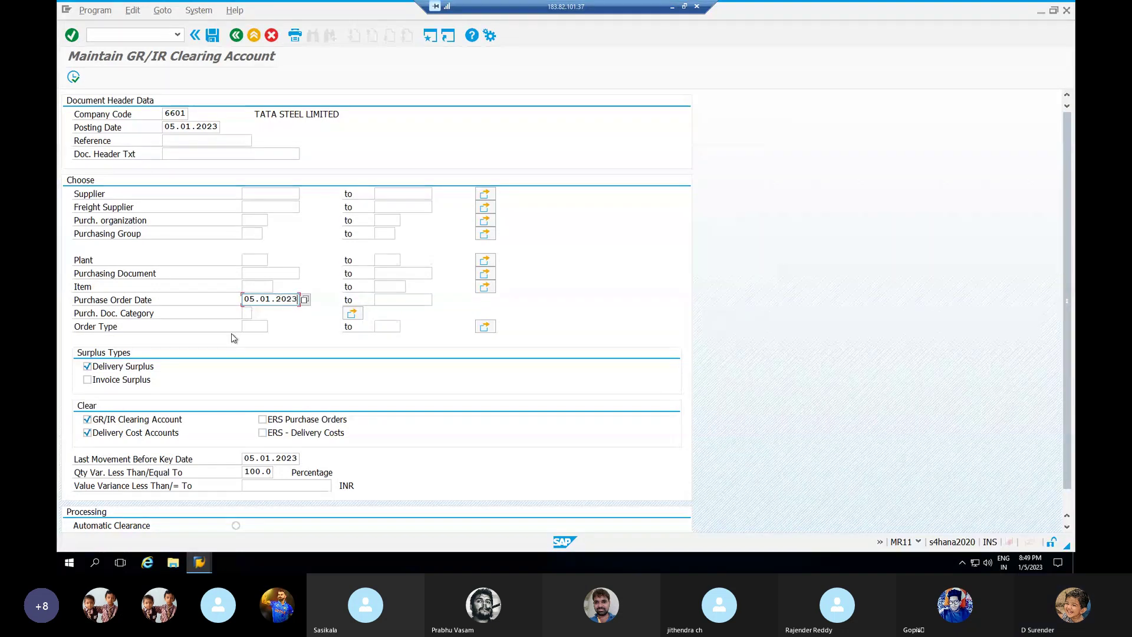
pyautogui.click(88, 380)
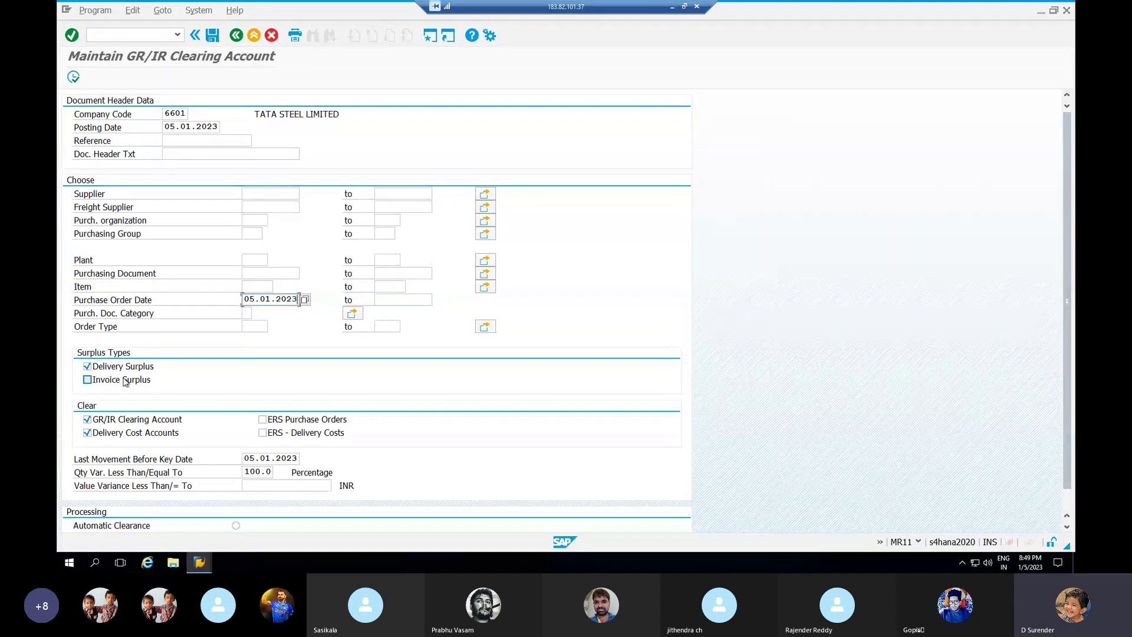
# - Run the GR/IR clearing selection and open the GR/IR analysis transaction F.19 in a new session
pyautogui.click(74, 77)
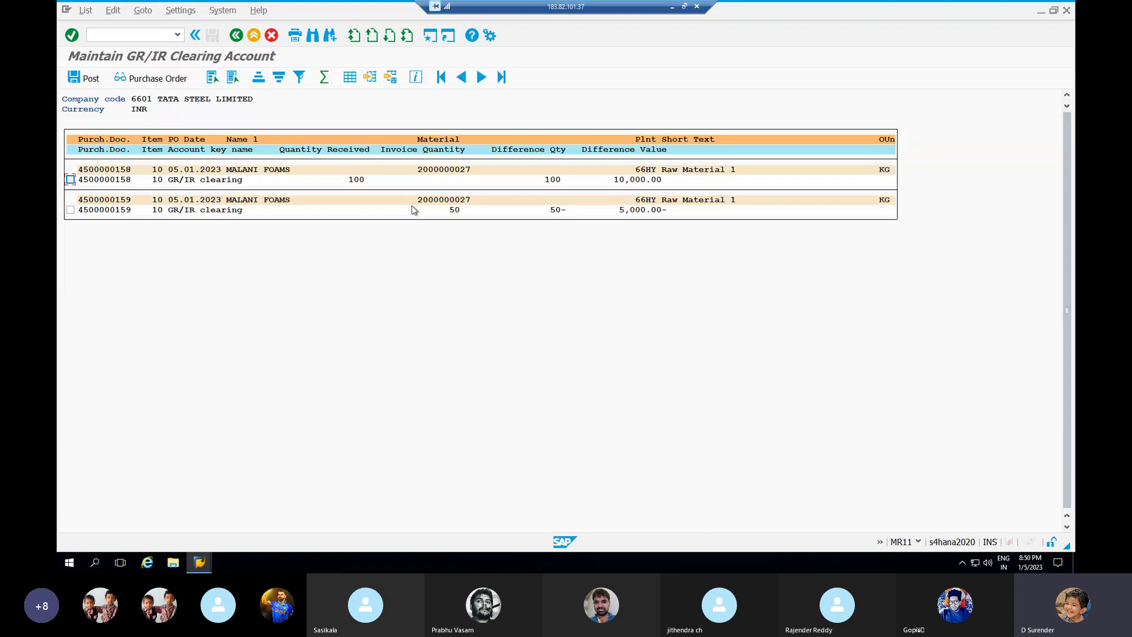
pyautogui.click(429, 38)
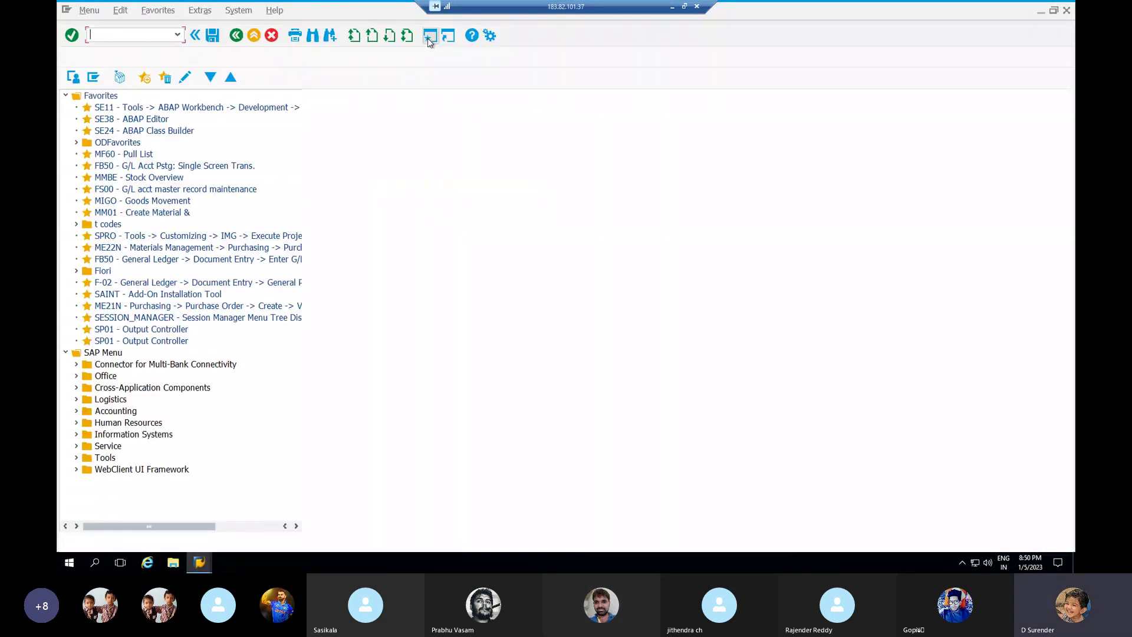
pyautogui.write('F.19')
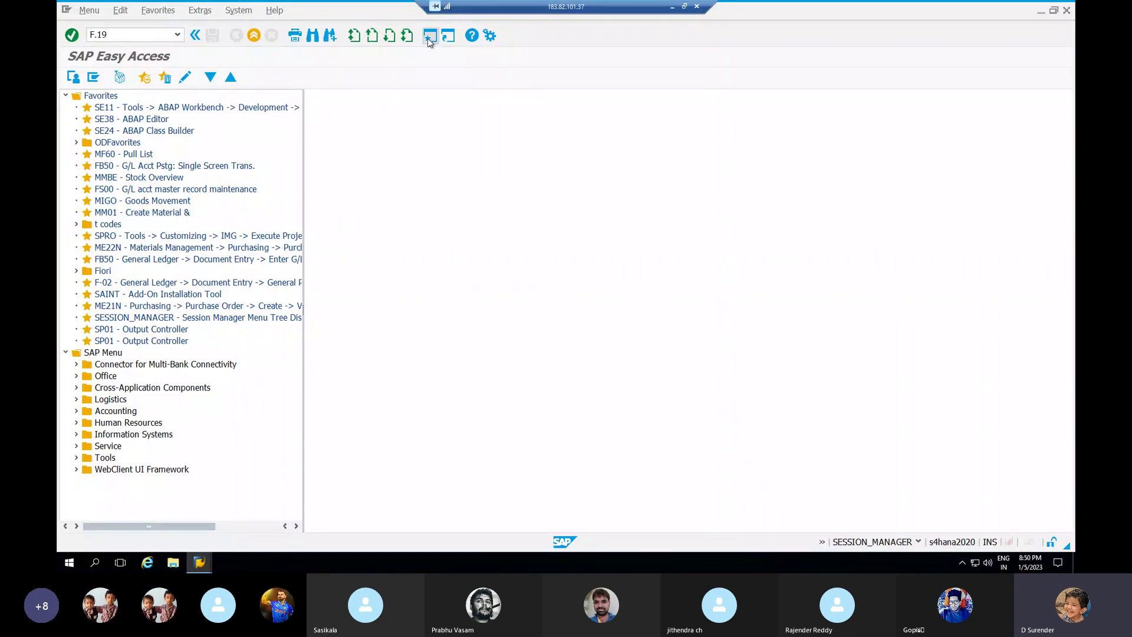
pyautogui.press('Return')
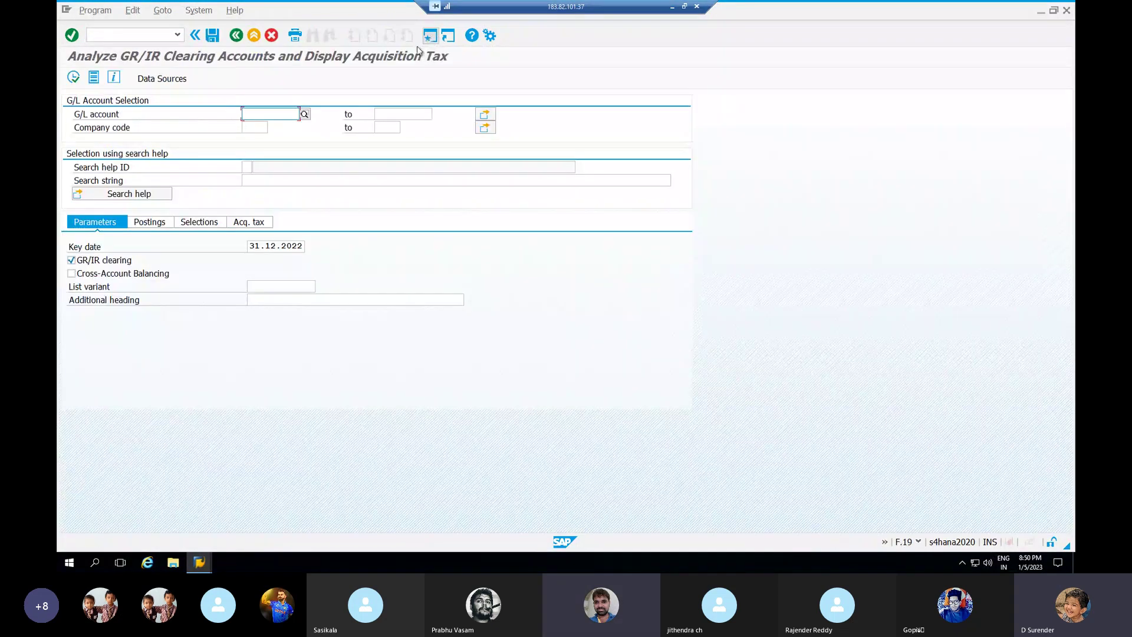
# - Enter the GR/IR clearing G/L account and company code 6601 as the analysis selection
pyautogui.click(283, 114)
pyautogui.press('Down')
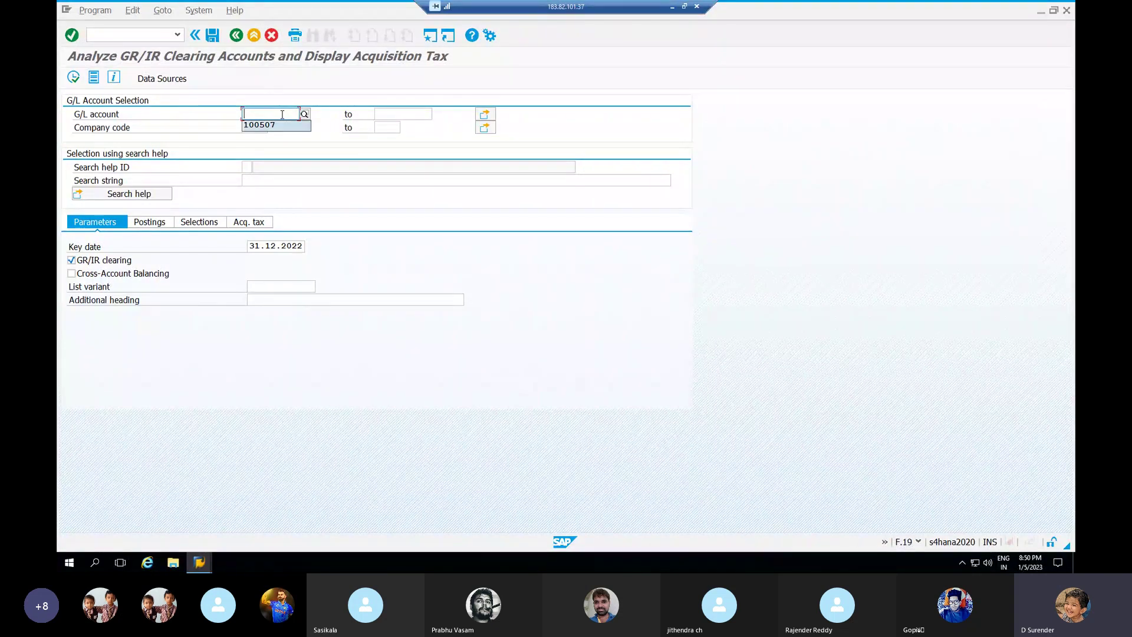
pyautogui.press('Return')
pyautogui.press('Tab')
pyautogui.press('Tab')
pyautogui.press('Tab')
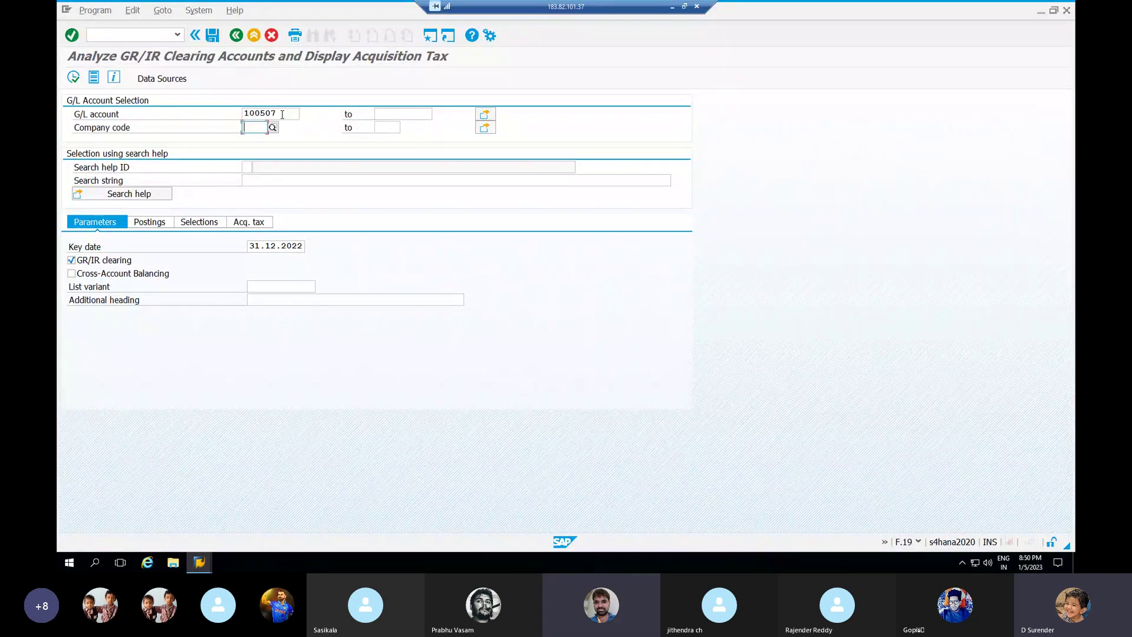
pyautogui.write('6601')
pyautogui.press('Tab')
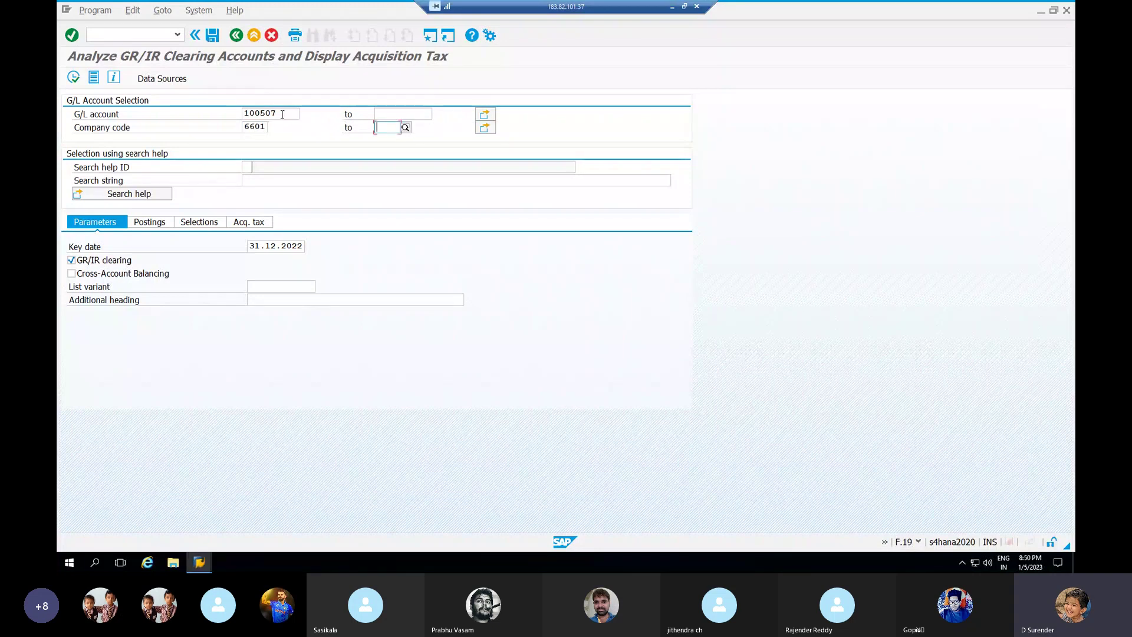
# - Set the analysis key date to 31.01.2023 and run the GR/IR analysis
pyautogui.click(304, 246)
pyautogui.press('BackSpace')
pyautogui.press('BackSpace')
pyautogui.press('BackSpace')
pyautogui.press('BackSpace')
pyautogui.press('BackSpace')
pyautogui.press('BackSpace')
pyautogui.press('BackSpace')
pyautogui.press('BackSpace')
pyautogui.press('BackSpace')
pyautogui.press('BackSpace')
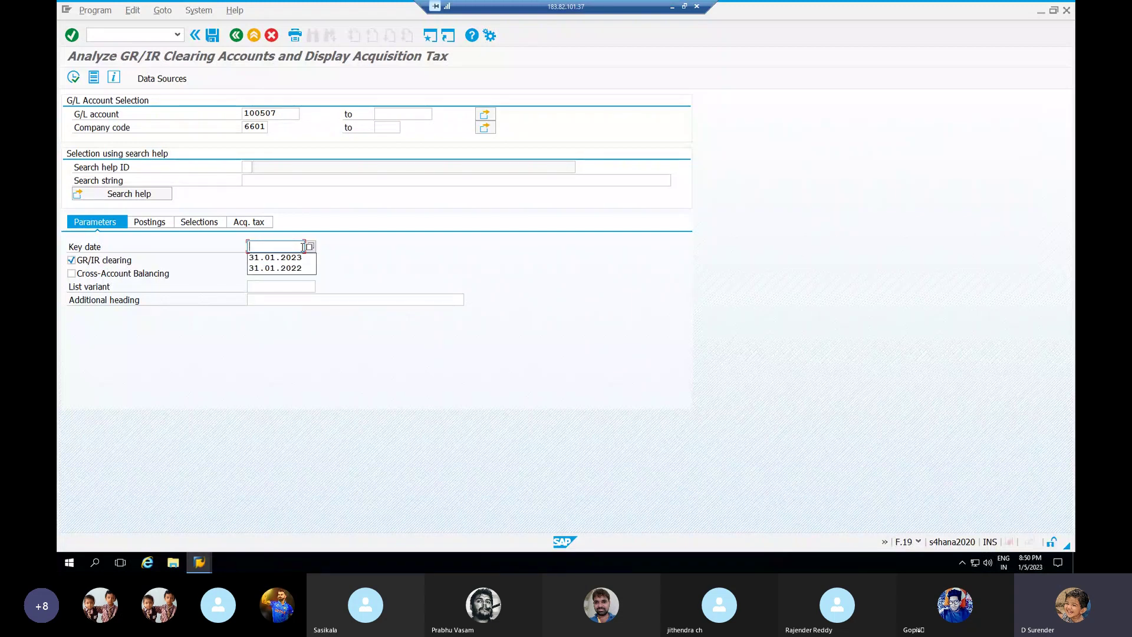
pyautogui.write('31.01.2023')
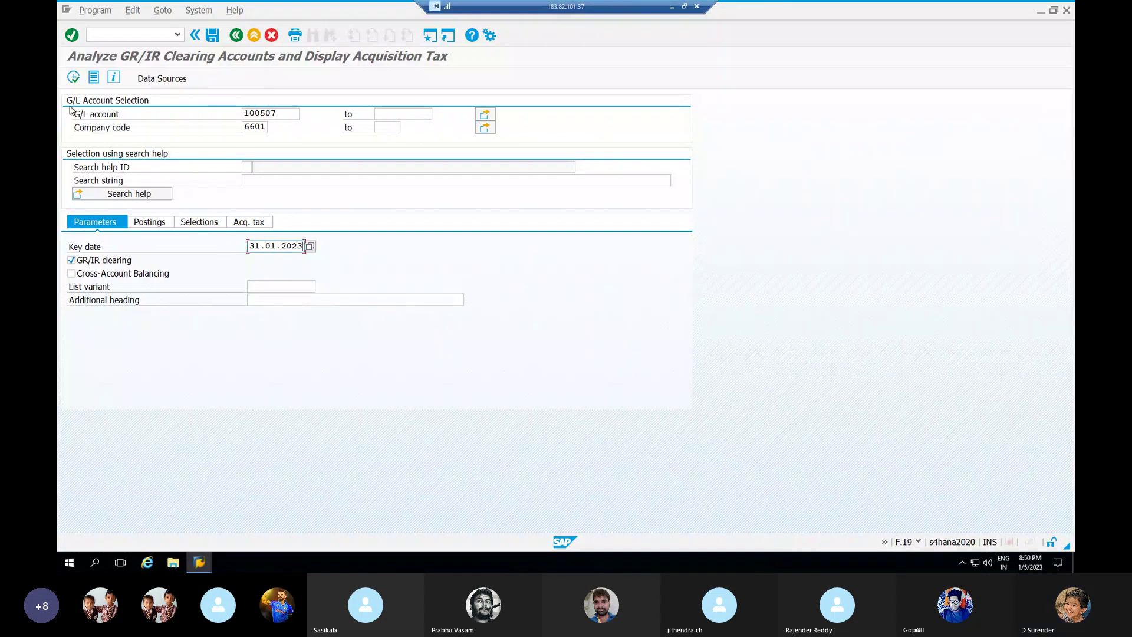
pyautogui.click(73, 78)
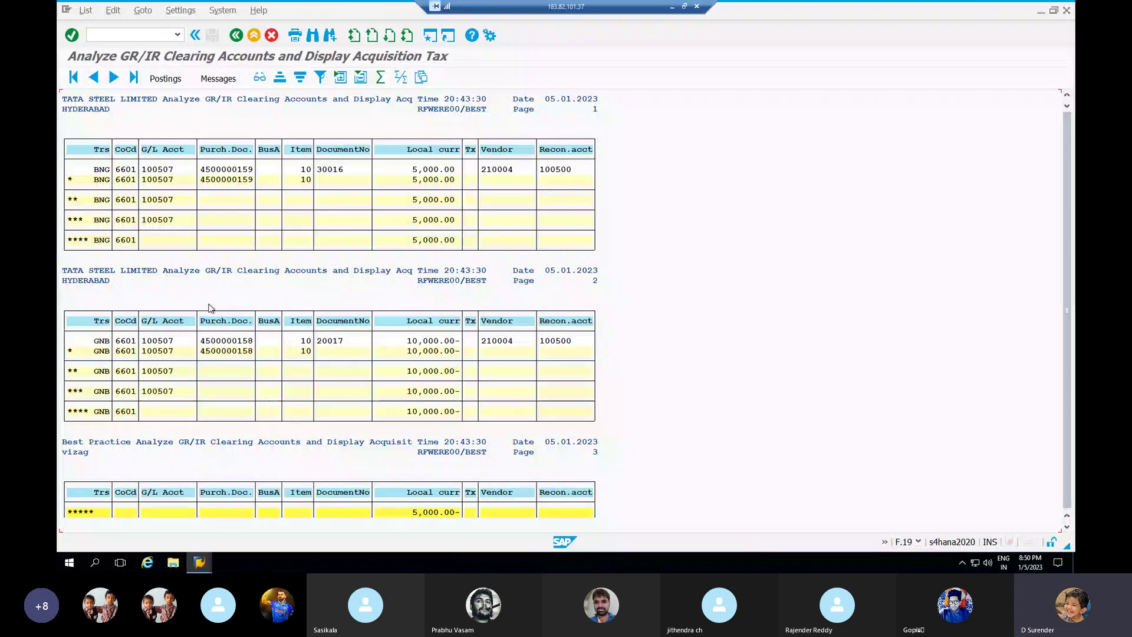
# - Open automatic clearing (F.13) in a new session and set company code 6601 and fiscal year 2022
pyautogui.click(429, 36)
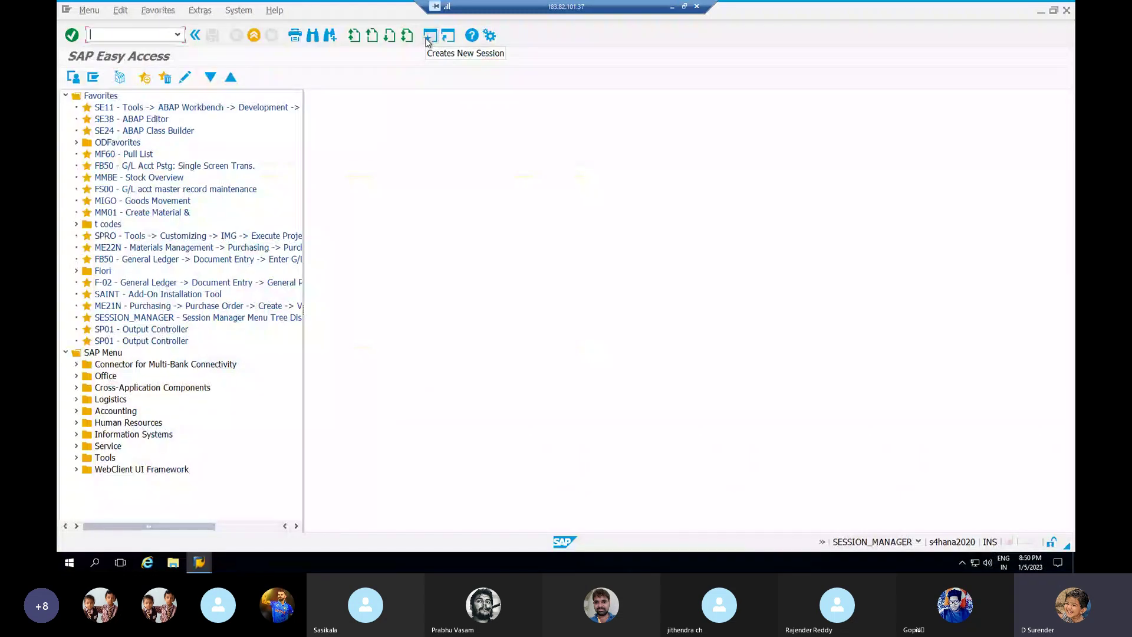
pyautogui.write('F.13')
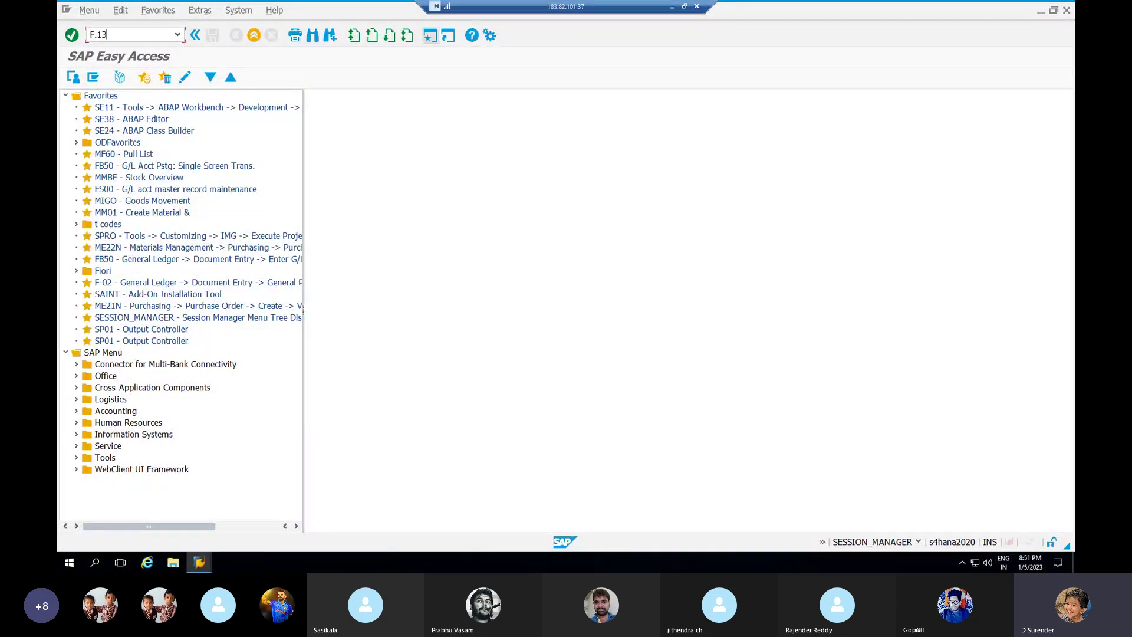
pyautogui.press('Return')
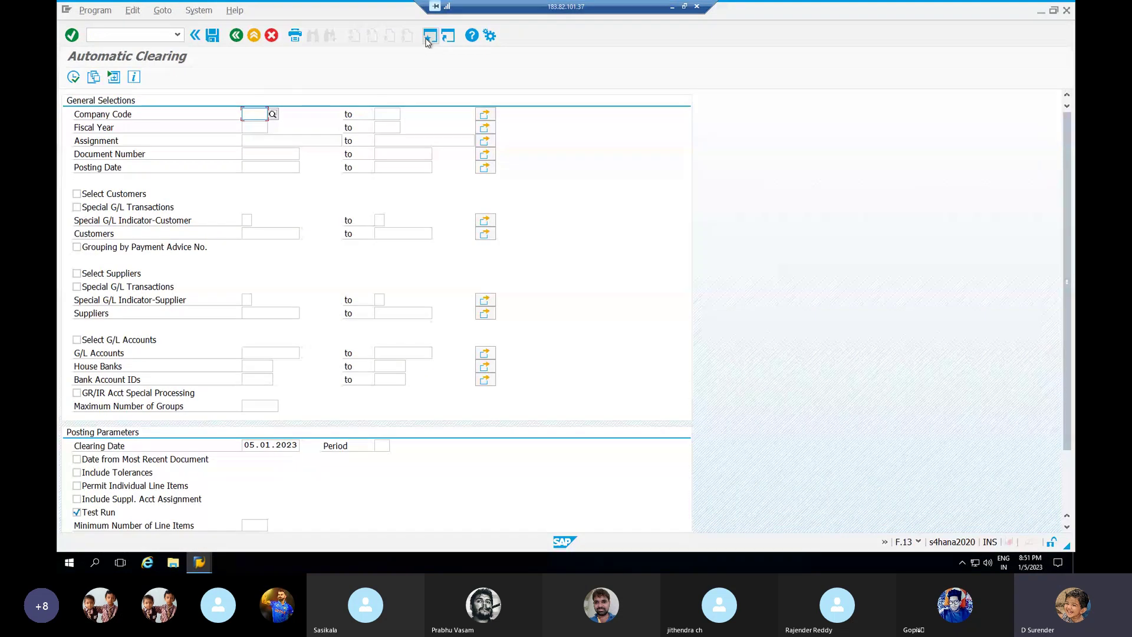
pyautogui.write('66')
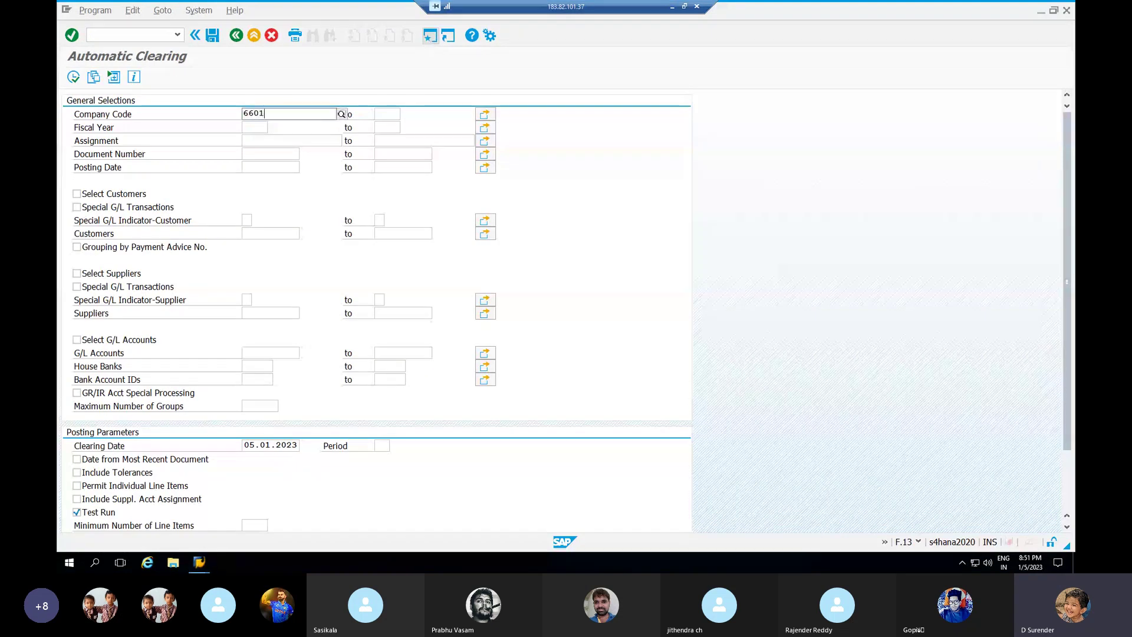
pyautogui.write('01')
pyautogui.press('Tab')
pyautogui.press('Tab')
pyautogui.press('Tab')
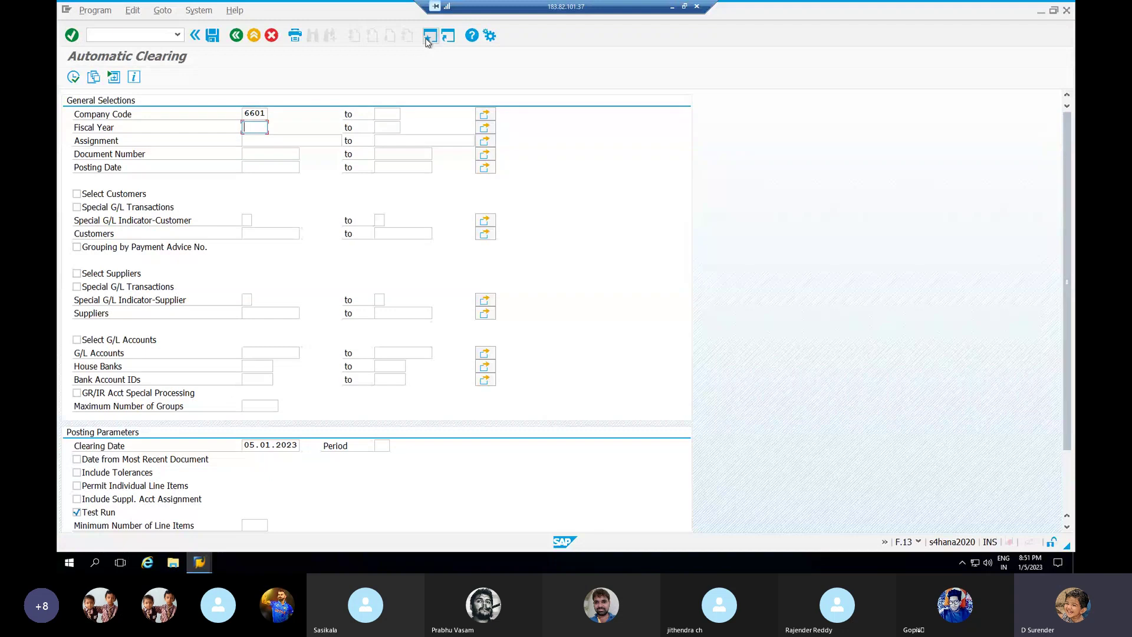
pyautogui.write('2022')
# - Include G/L accounts with GR/IR account special processing and enter the GR/IR clearing G/L account
pyautogui.click(78, 340)
pyautogui.click(77, 393)
pyautogui.click(250, 352)
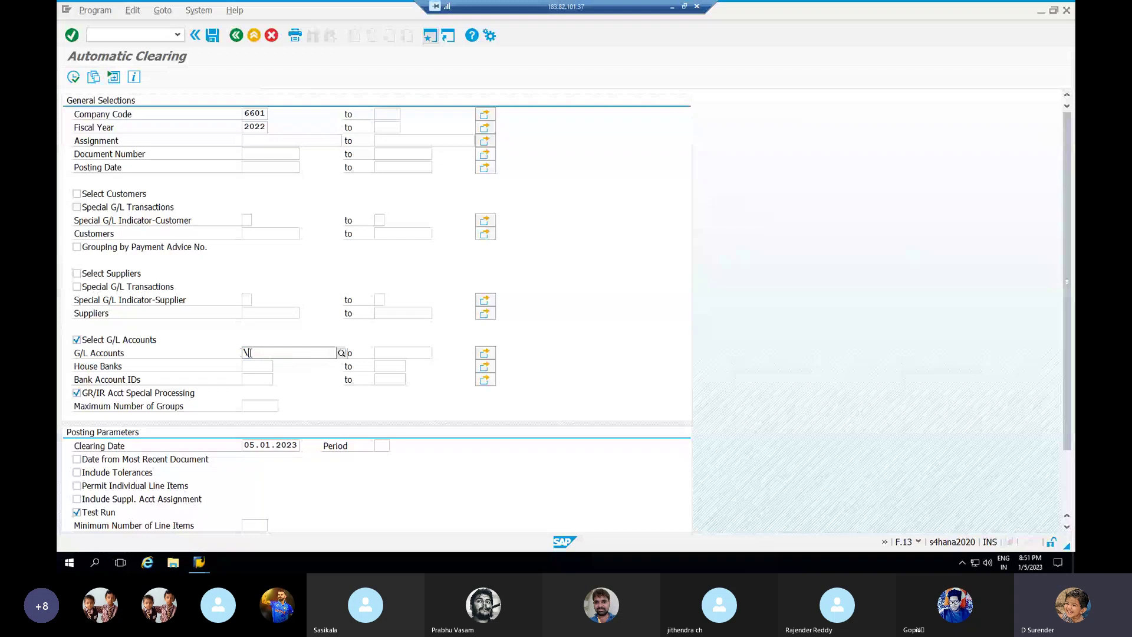
pyautogui.click(250, 352)
pyautogui.press('Return')
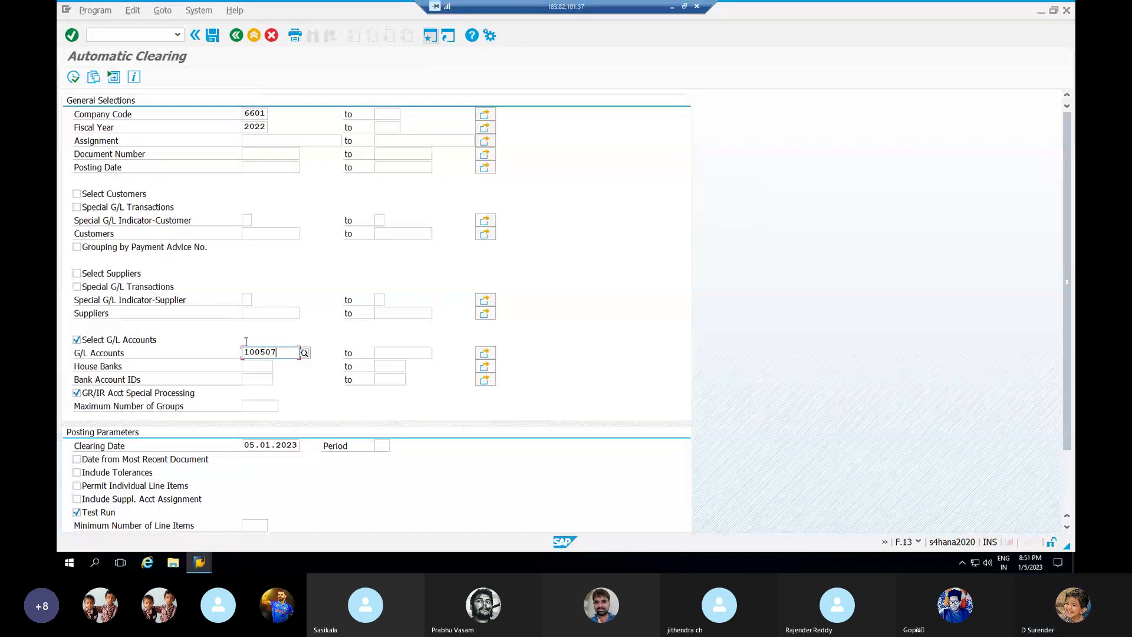
# - Use the date from the most recent document for clearing and restrict the posting date to 05.01.2023
pyautogui.click(77, 459)
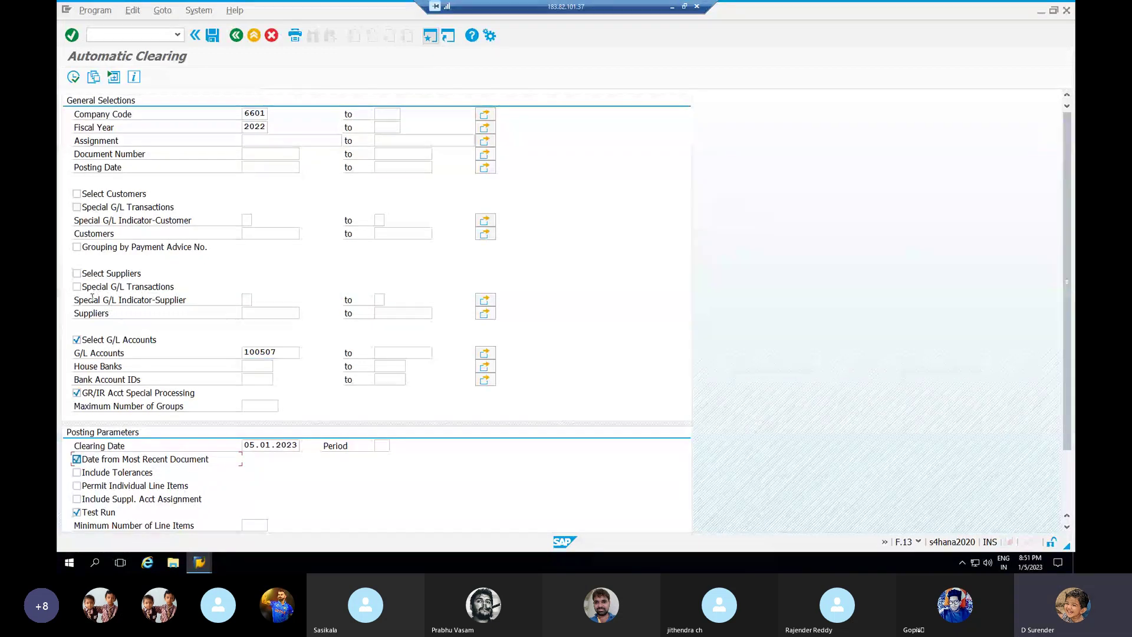
pyautogui.click(73, 77)
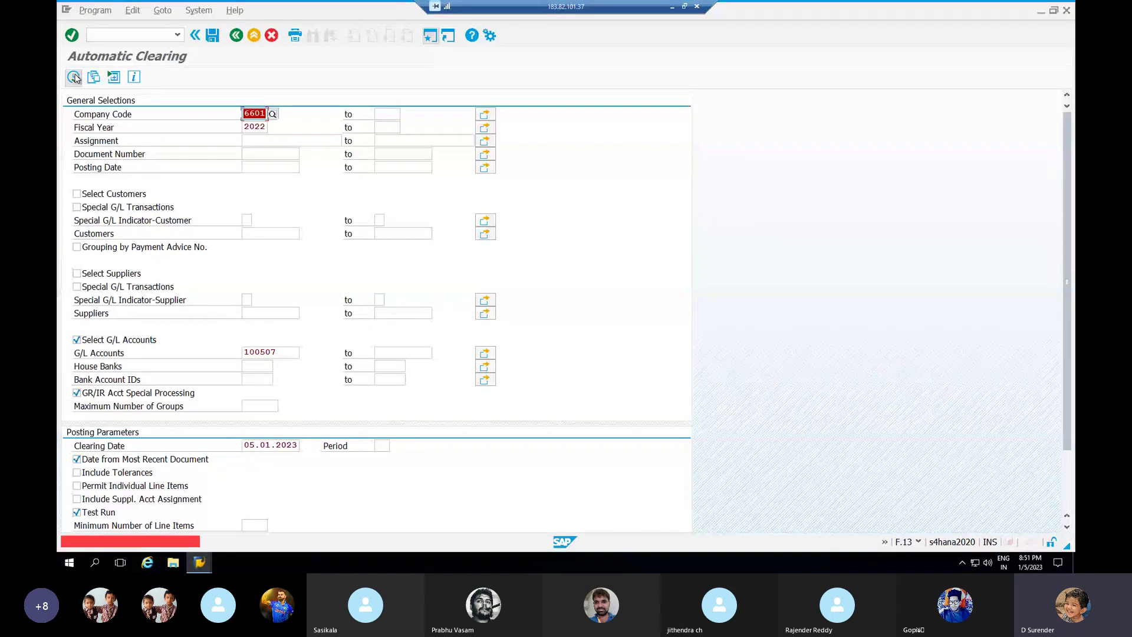
pyautogui.click(270, 164)
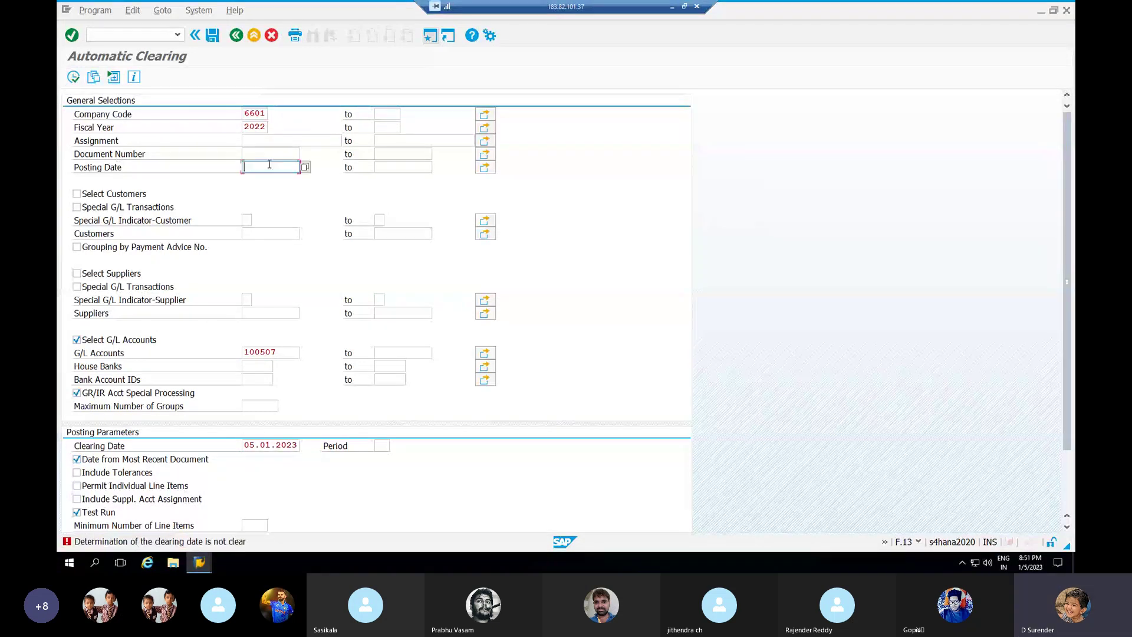
pyautogui.write('05.01.2023')
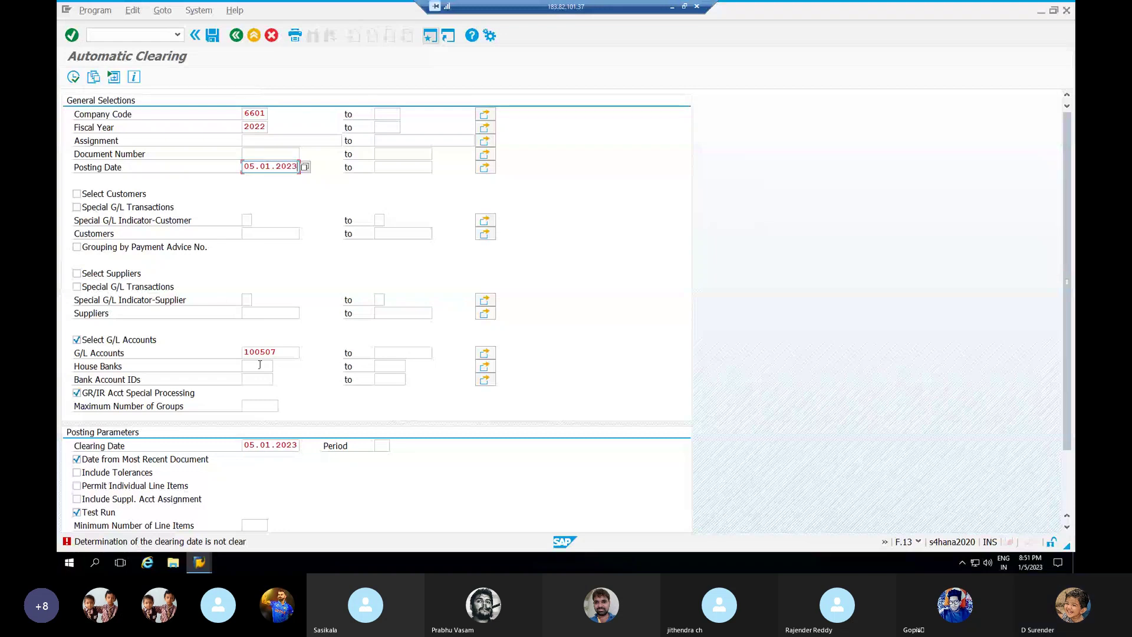
# - Empty the fixed clearing date and execute the automatic clearing as a test run
pyautogui.click(295, 445)
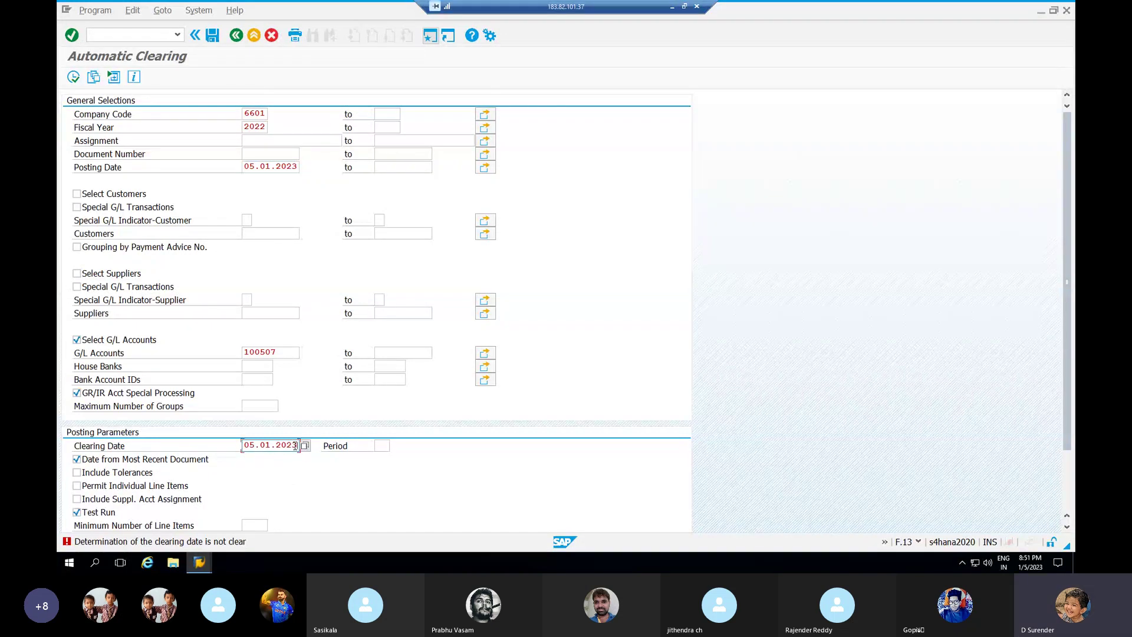
pyautogui.press('BackSpace')
pyautogui.press('BackSpace')
pyautogui.press('BackSpace')
pyautogui.press('BackSpace')
pyautogui.press('BackSpace')
pyautogui.press('BackSpace')
pyautogui.press('BackSpace')
pyautogui.press('BackSpace')
pyautogui.press('BackSpace')
pyautogui.press('BackSpace')
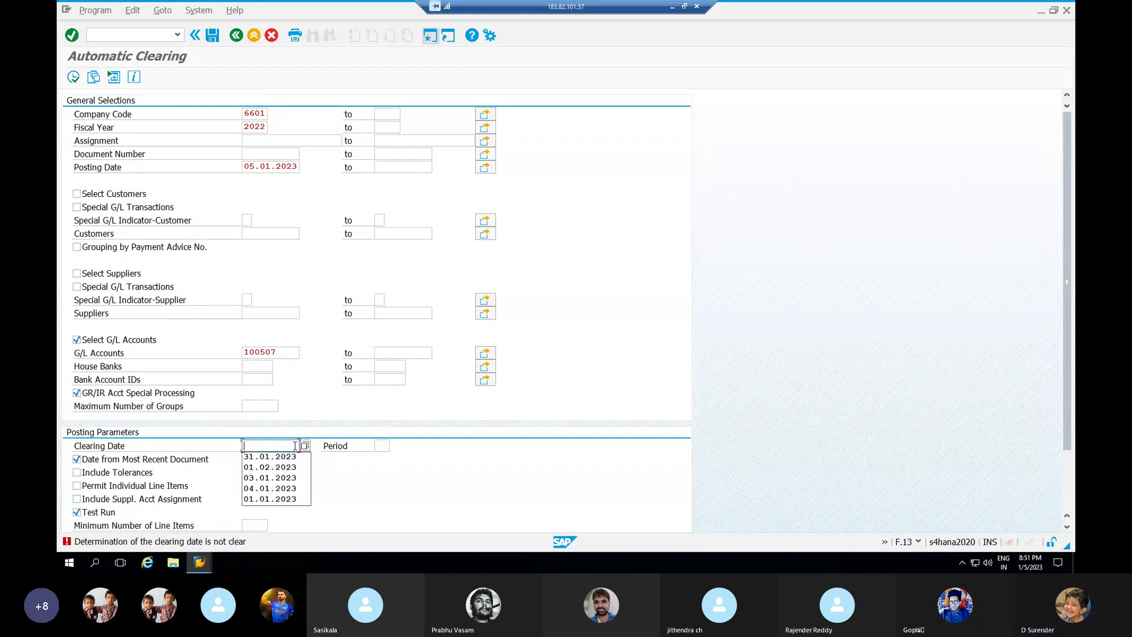
pyautogui.click(77, 80)
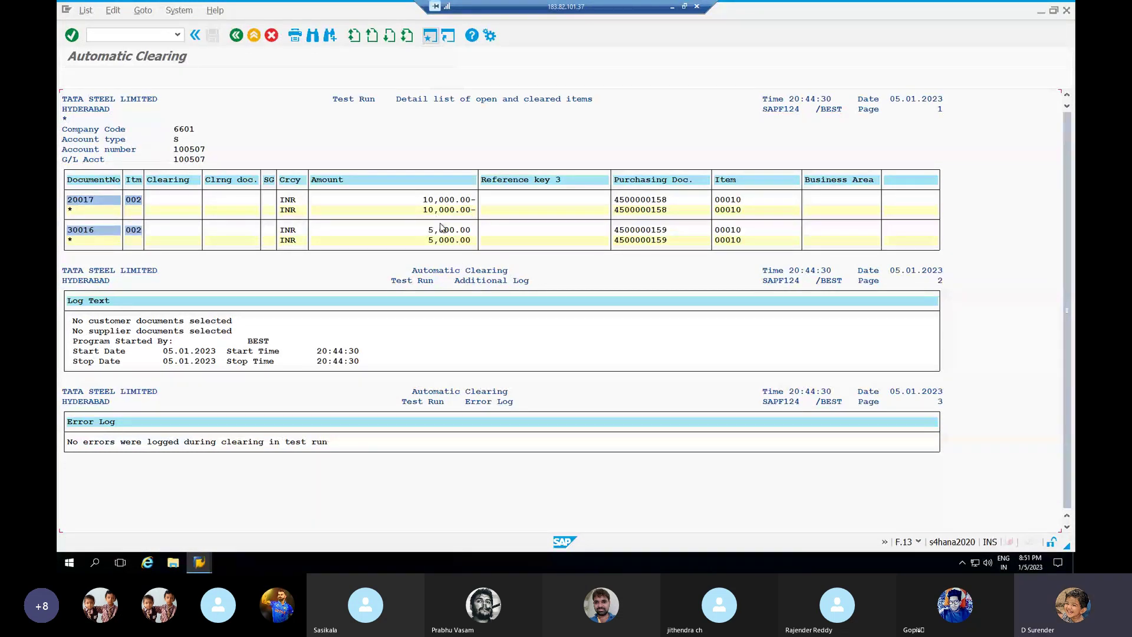
# - Switch to the Maintain GR/IR Clearing Account list and check which purchase order still needs an invoice
pyautogui.hotkey('alt', 'Tab')
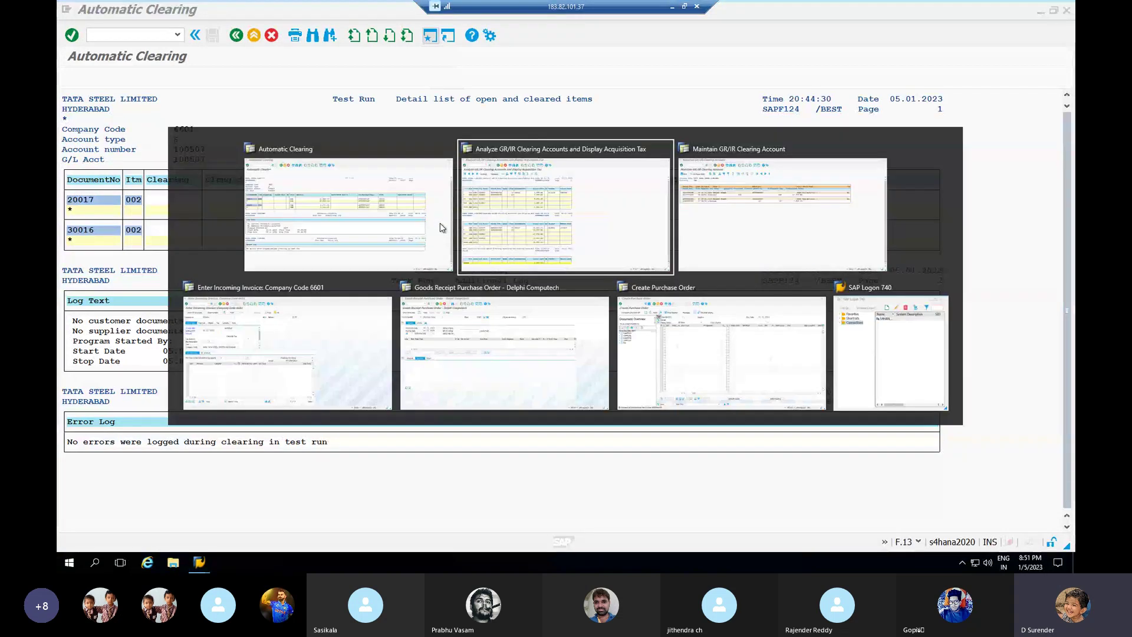
pyautogui.hotkey('alt', 'Tab')
pyautogui.hotkey('alt', 'Tab')
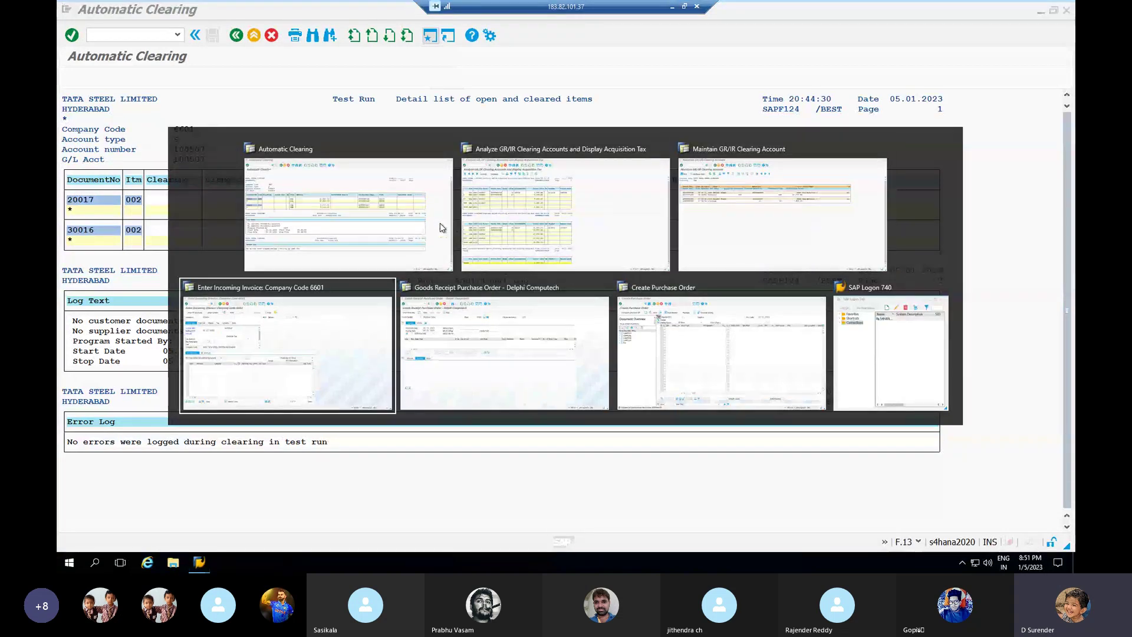
pyautogui.hotkey('alt', 'Tab')
pyautogui.hotkey('alt', 'Tab')
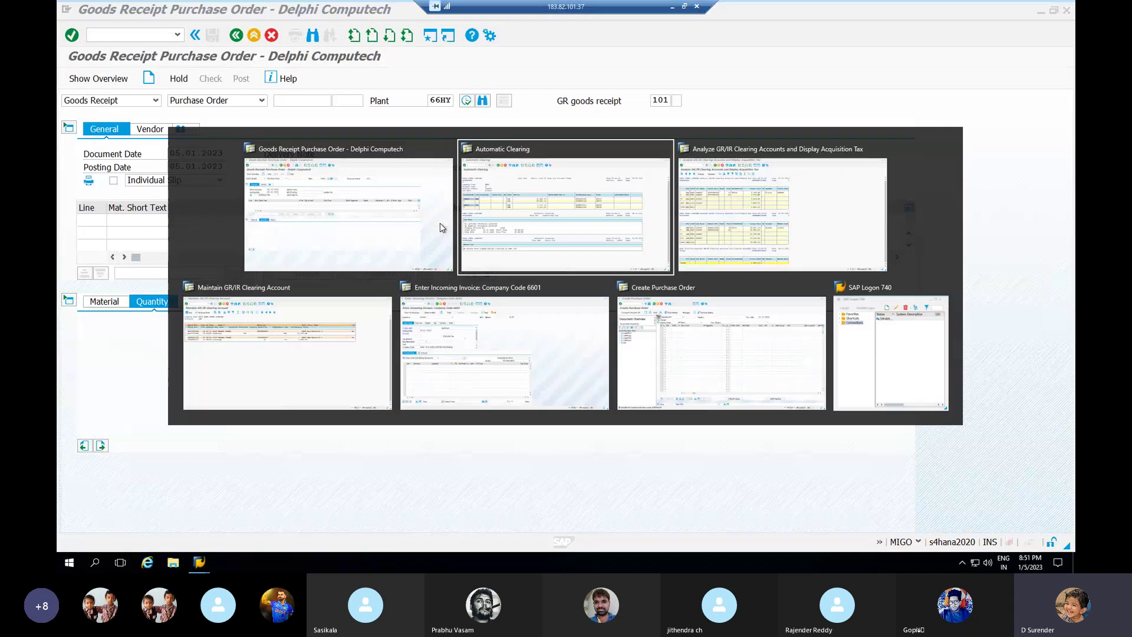
pyautogui.hotkey('alt', 'Tab')
pyautogui.hotkey('alt', 'Tab')
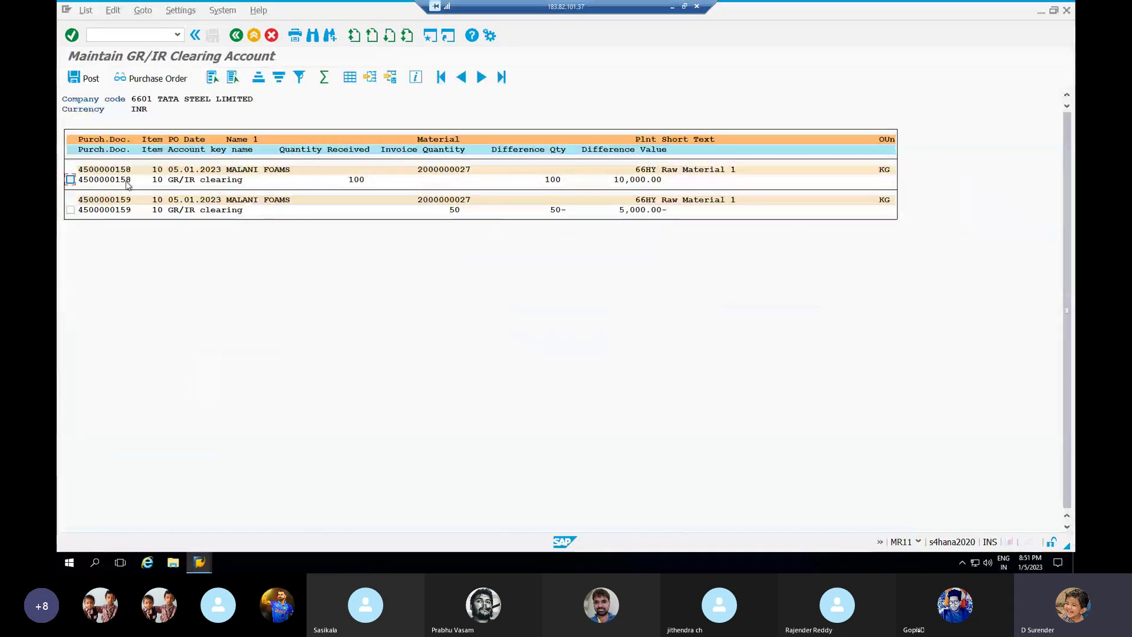
# - Switch to the incoming invoice session and enter invoice date 05.01.2023 with reference 158
pyautogui.hotkey('alt', 'Tab')
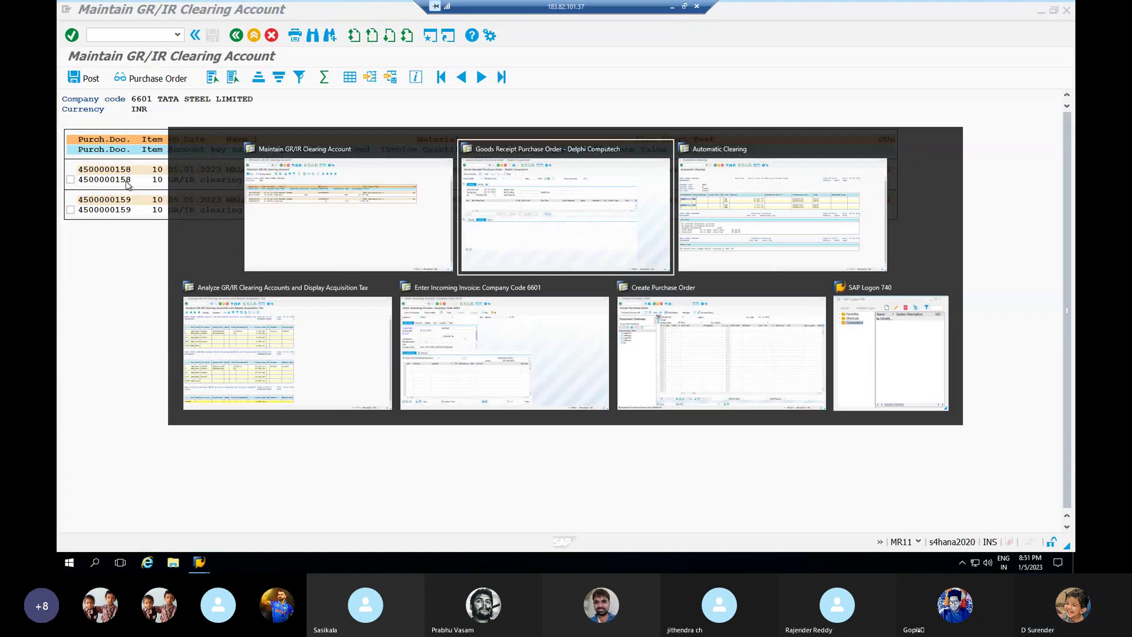
pyautogui.hotkey('alt', 'Tab')
pyautogui.hotkey('alt', 'Tab')
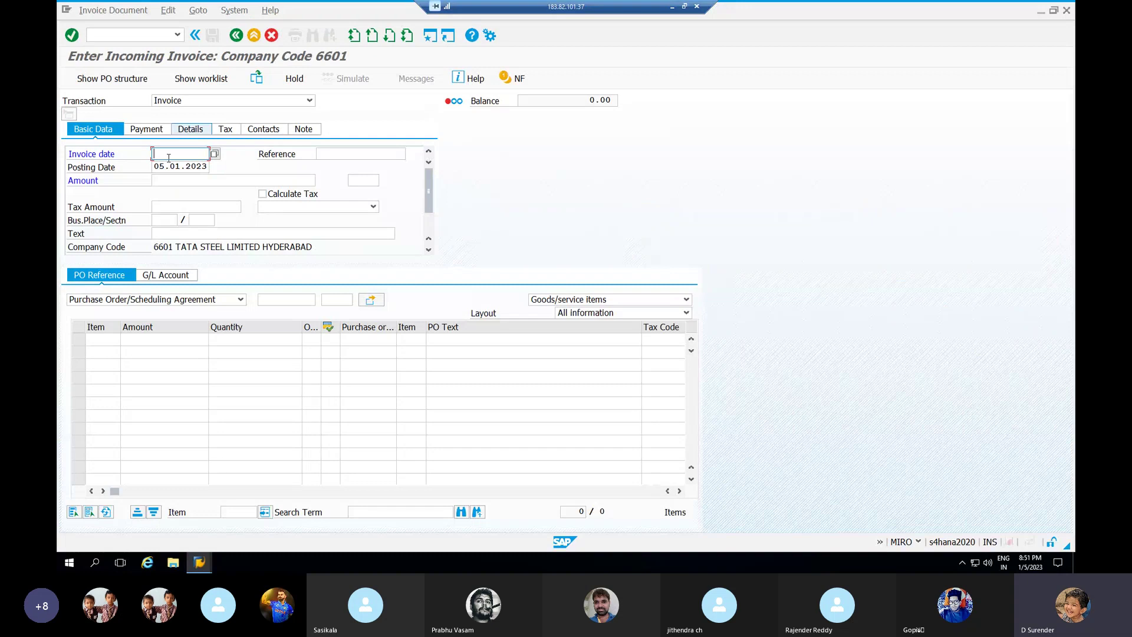
pyautogui.write('05.01.2023')
pyautogui.press('Tab')
pyautogui.write('158')
pyautogui.press('Tab')
pyautogui.press('Tab')
pyautogui.press('Tab')
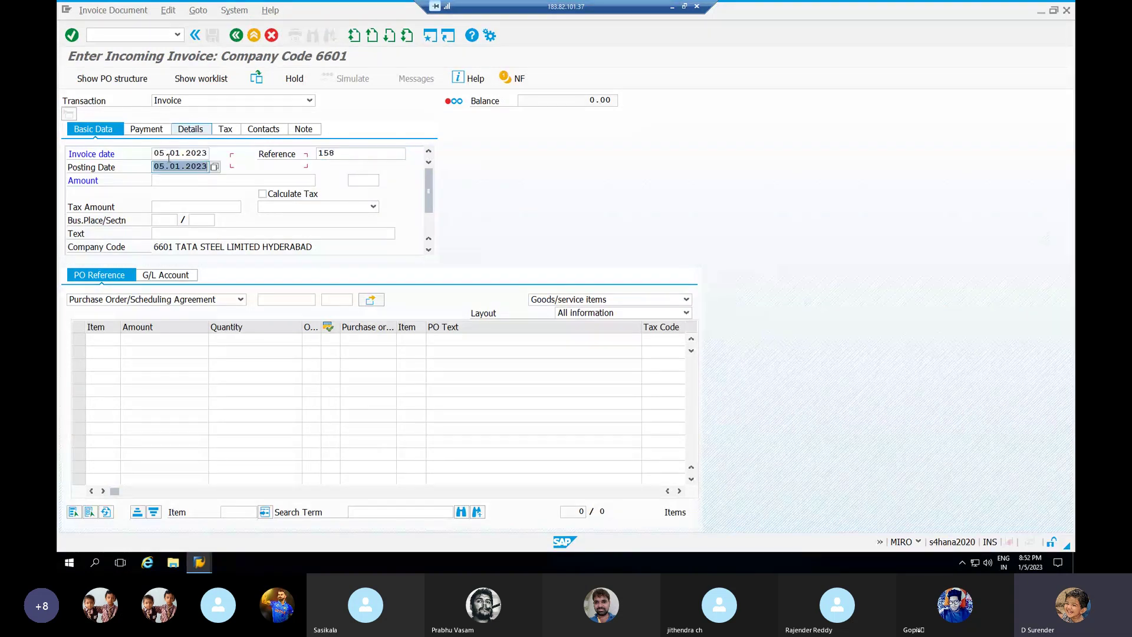
# - Turn on automatic tax calculation for the invoice with tax code V1 (5% Intrastate Tax)
pyautogui.click(263, 193)
pyautogui.click(373, 207)
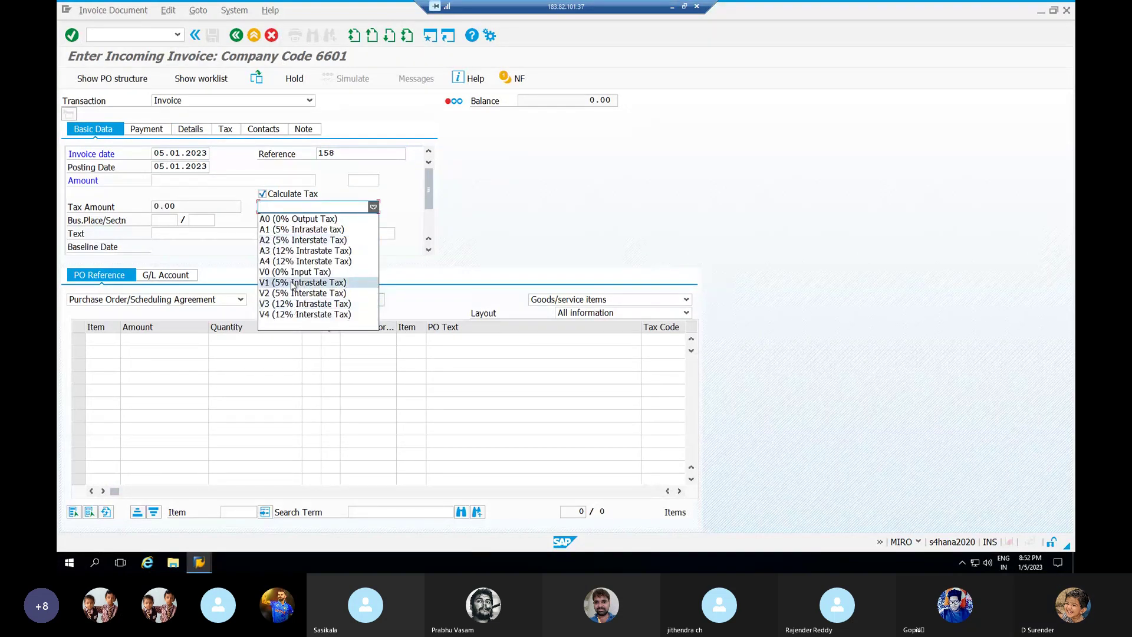
pyautogui.click(294, 282)
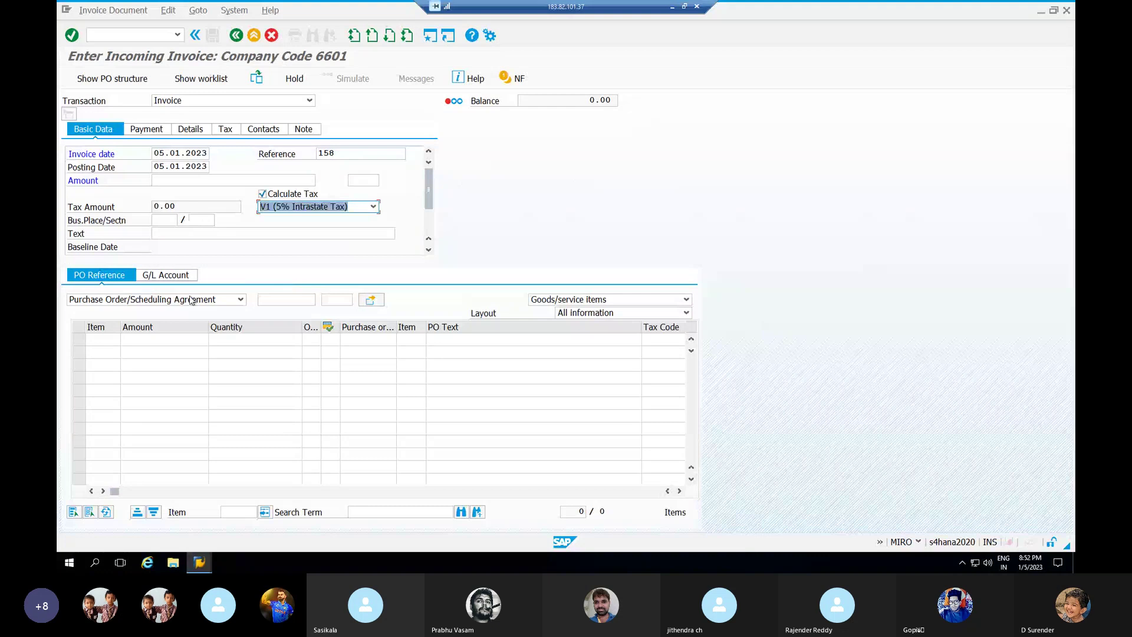
# - Load the received 100 KG MALANI FOAMS purchase order into the invoice and select its Raw Material 1 item for invoicing
pyautogui.click(276, 299)
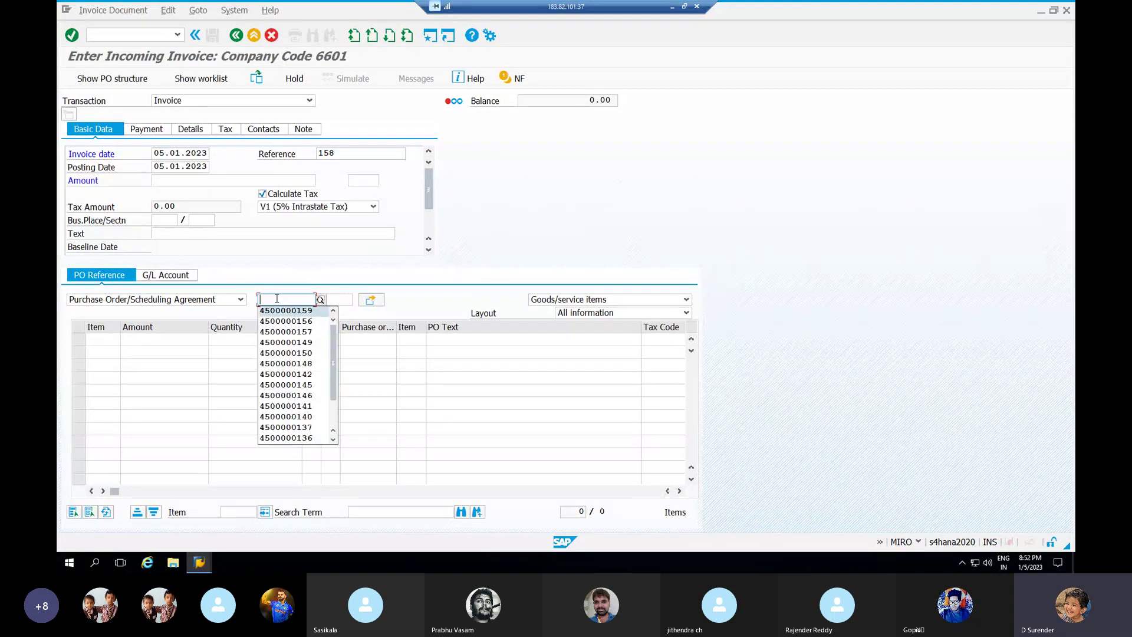
pyautogui.click(286, 310)
pyautogui.click(335, 302)
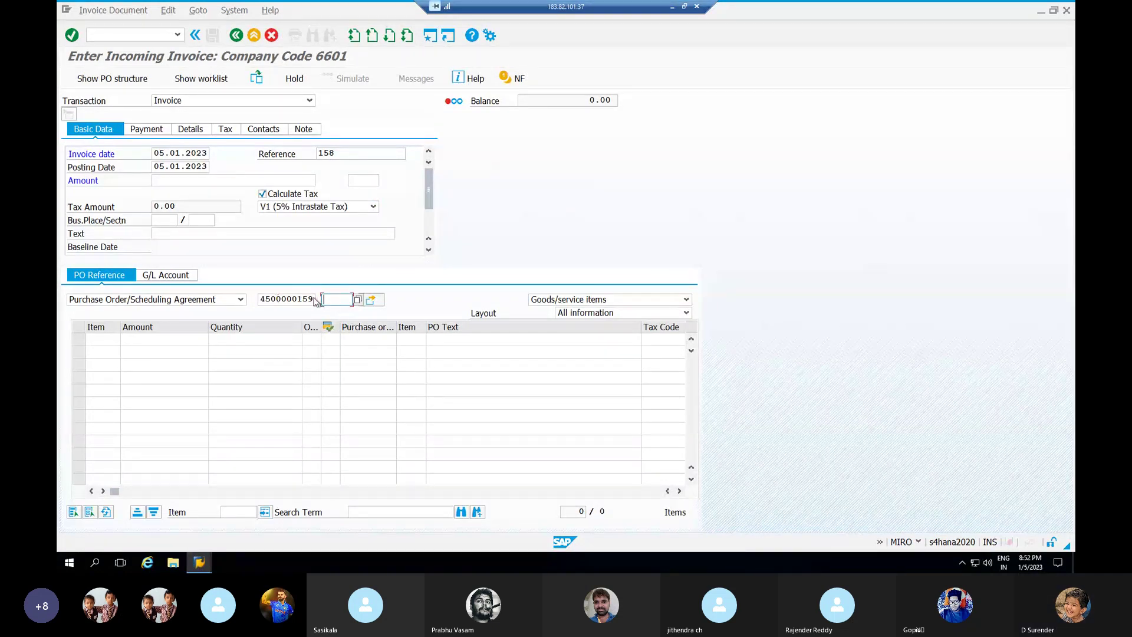
pyautogui.click(314, 299)
pyautogui.press('BackSpace')
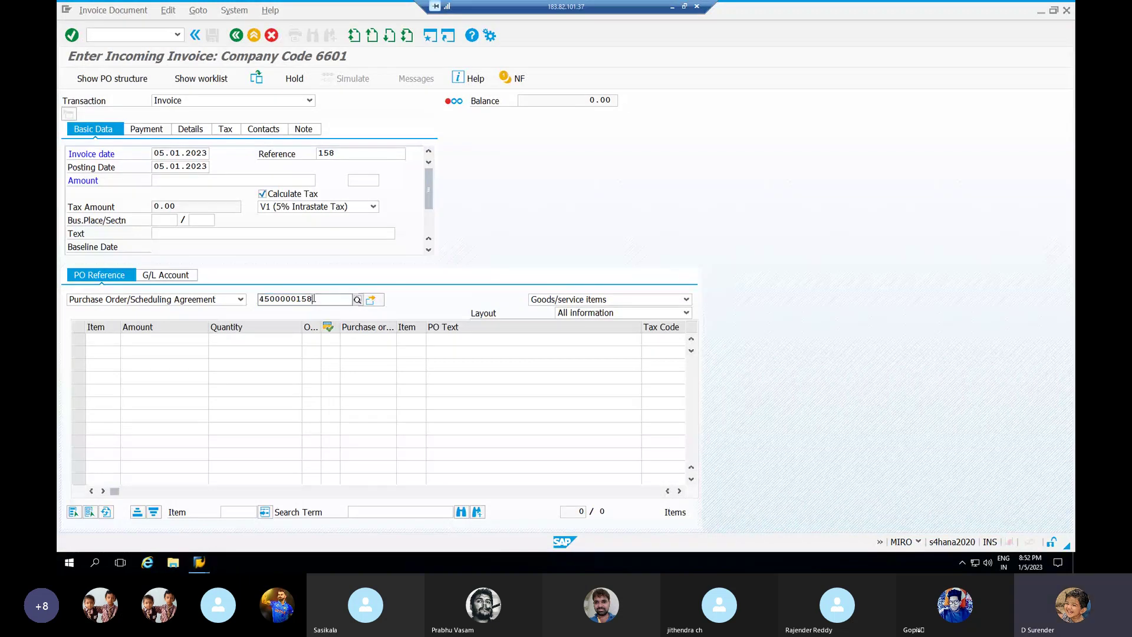
pyautogui.write('8')
pyautogui.press('Return')
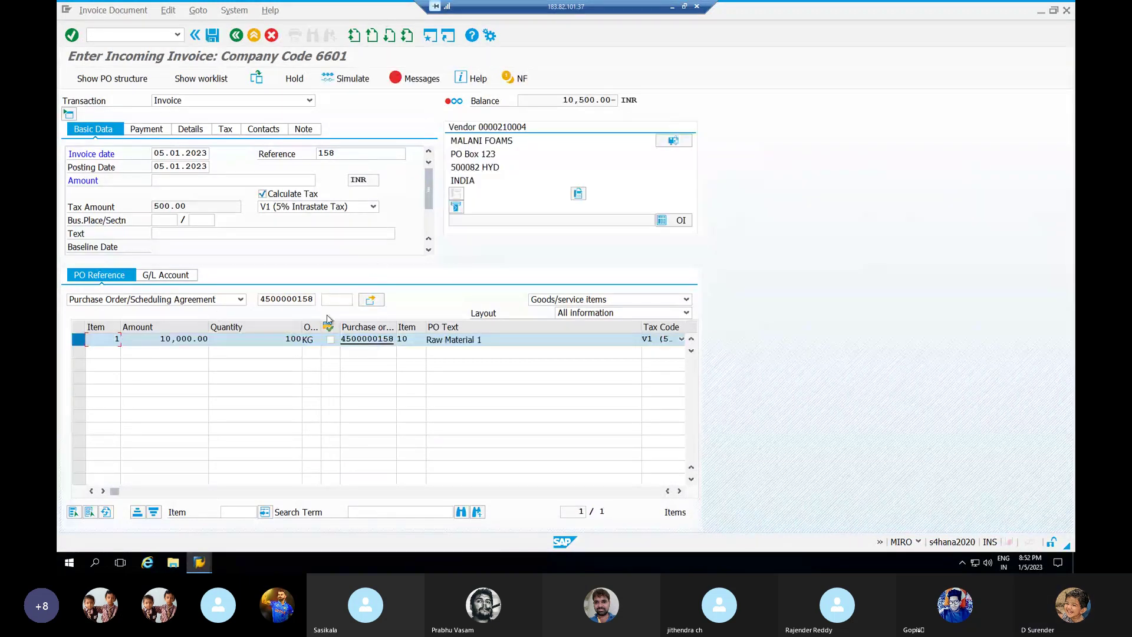
pyautogui.click(330, 340)
# - Set the baseline date in the invoice's payment data to 05.01.2023
pyautogui.click(156, 136)
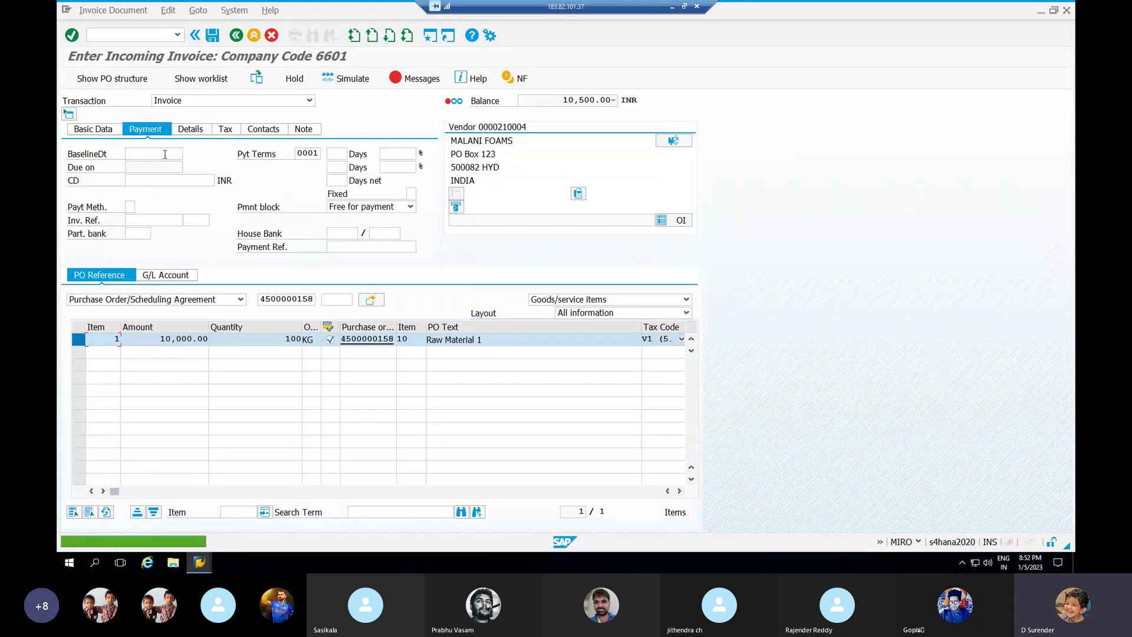
pyautogui.click(165, 154)
pyautogui.write('0')
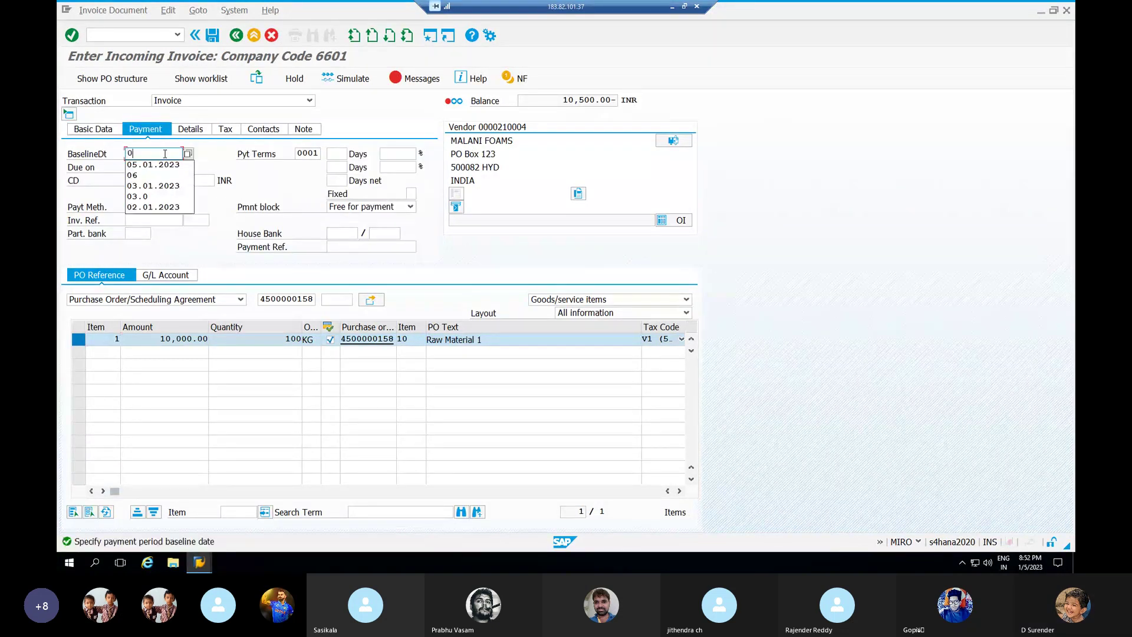
pyautogui.press('Down')
pyautogui.press('Return')
pyautogui.press('Return')
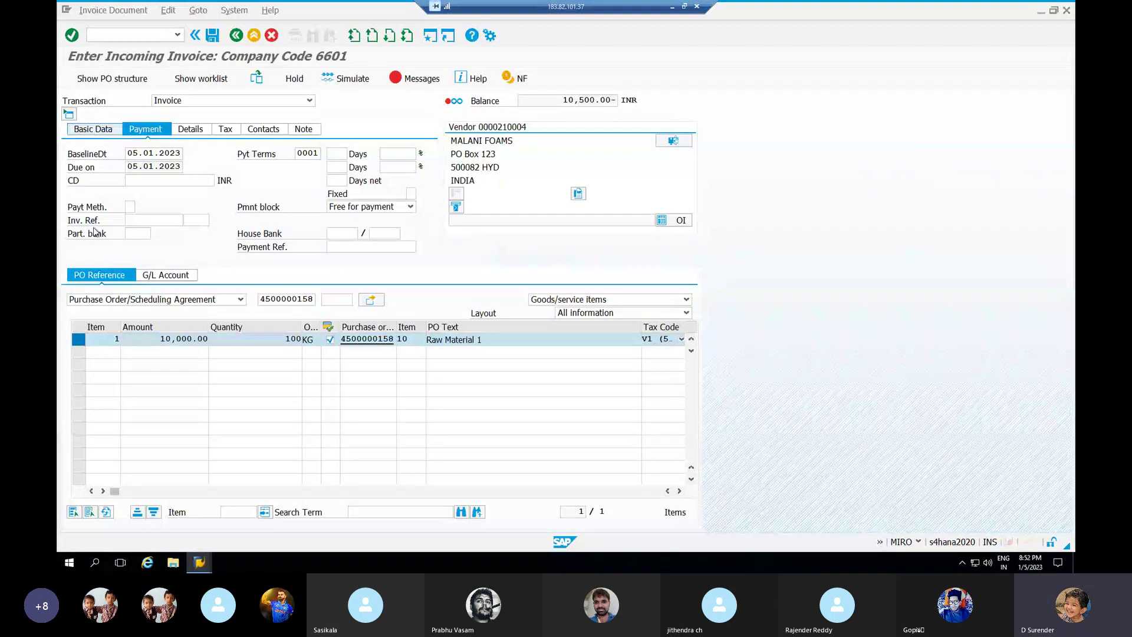
# - Set the invoice amount to 10500 INR in the basic data, and simulate and post the invoice
pyautogui.click(93, 129)
pyautogui.click(183, 179)
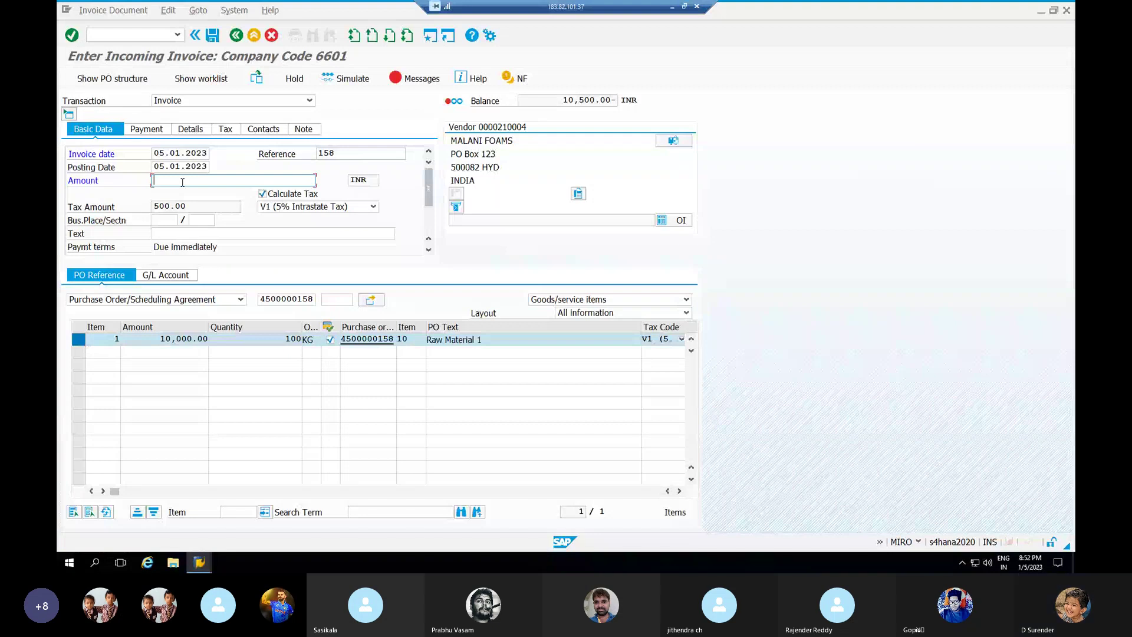
pyautogui.write('10500')
pyautogui.press('Return')
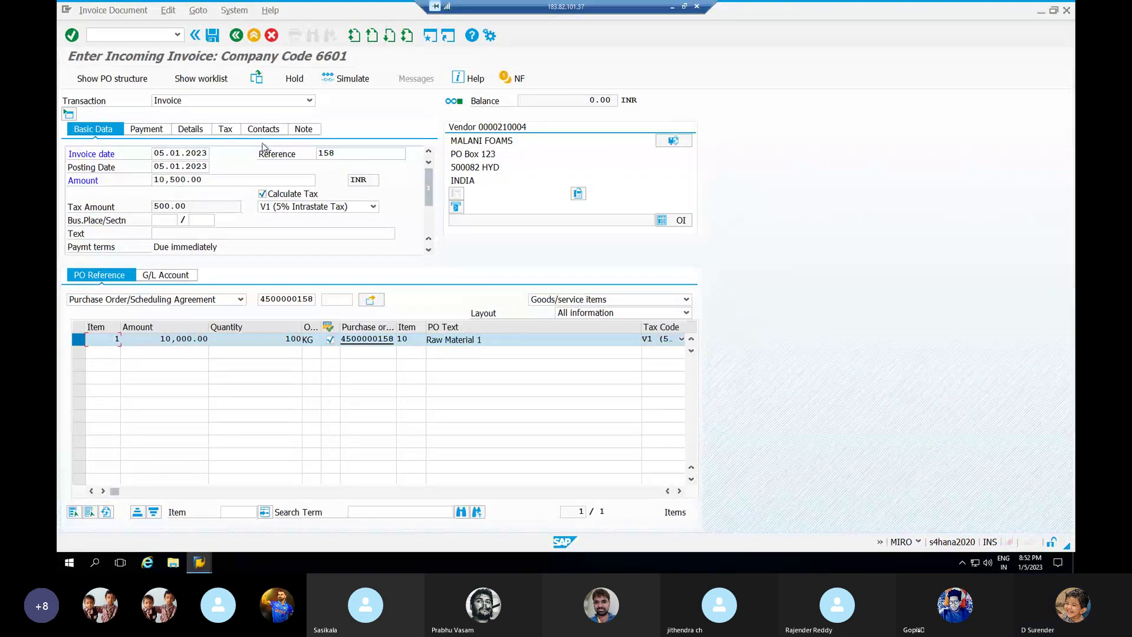
pyautogui.click(366, 83)
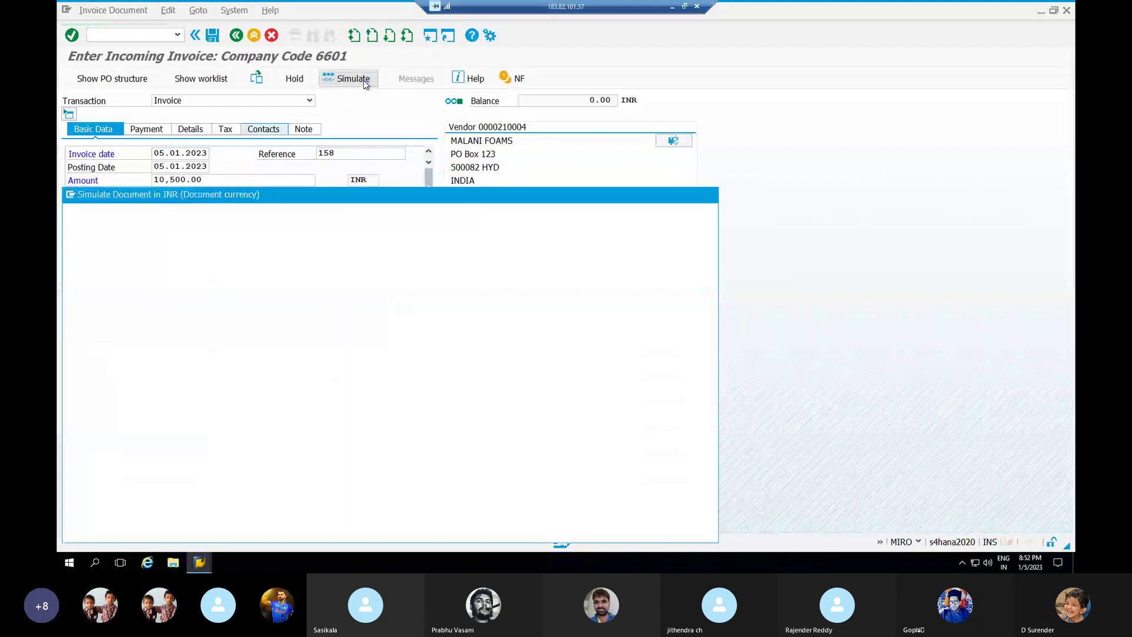
pyautogui.click(678, 531)
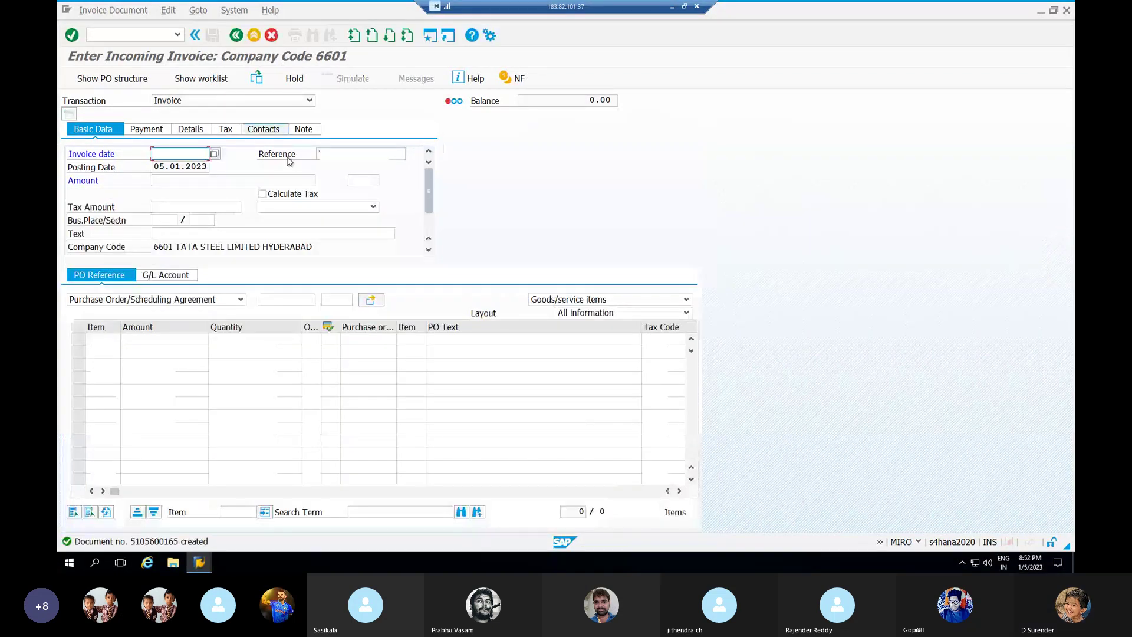
# - Switch to the Maintain GR/IR Clearing Account session and rerun the list with the same selections
pyautogui.hotkey('alt', 'Tab')
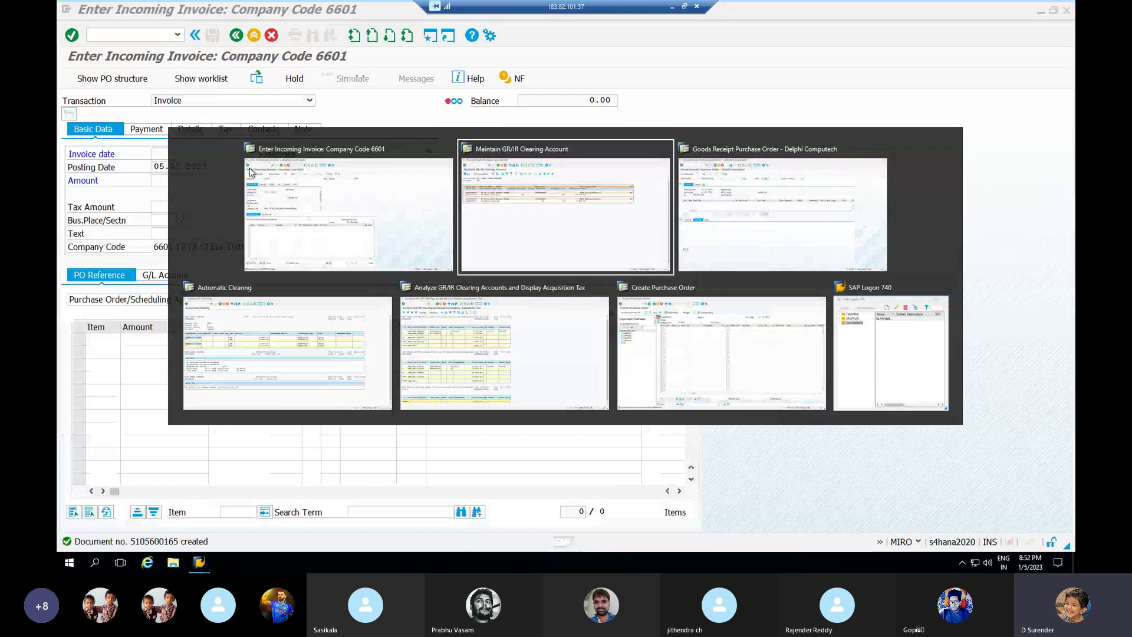
pyautogui.click(236, 36)
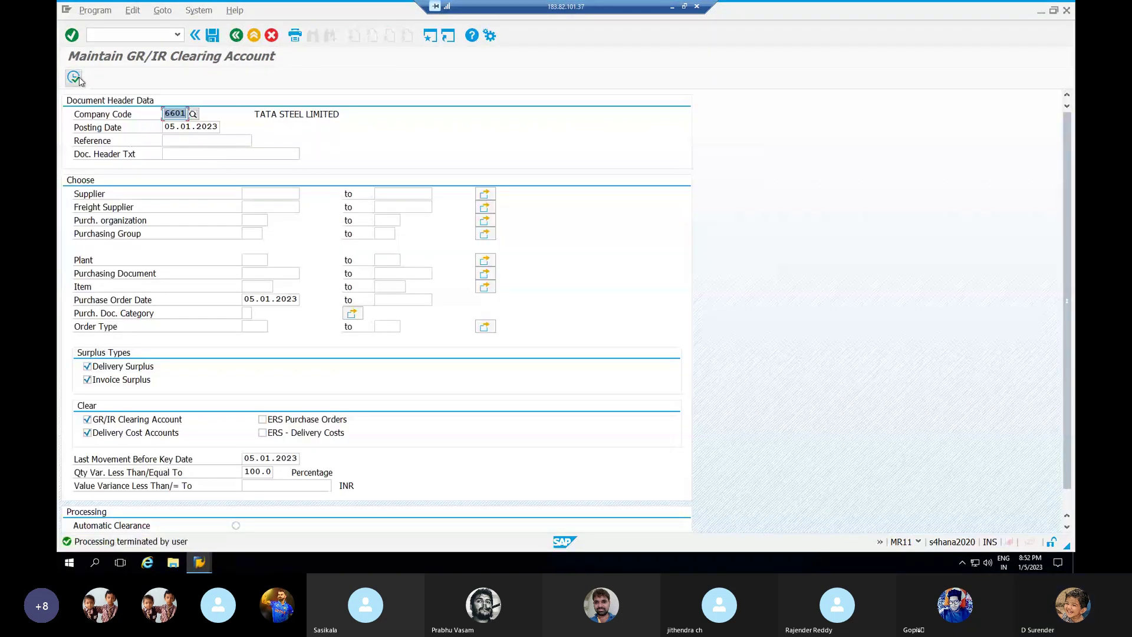
pyautogui.click(81, 80)
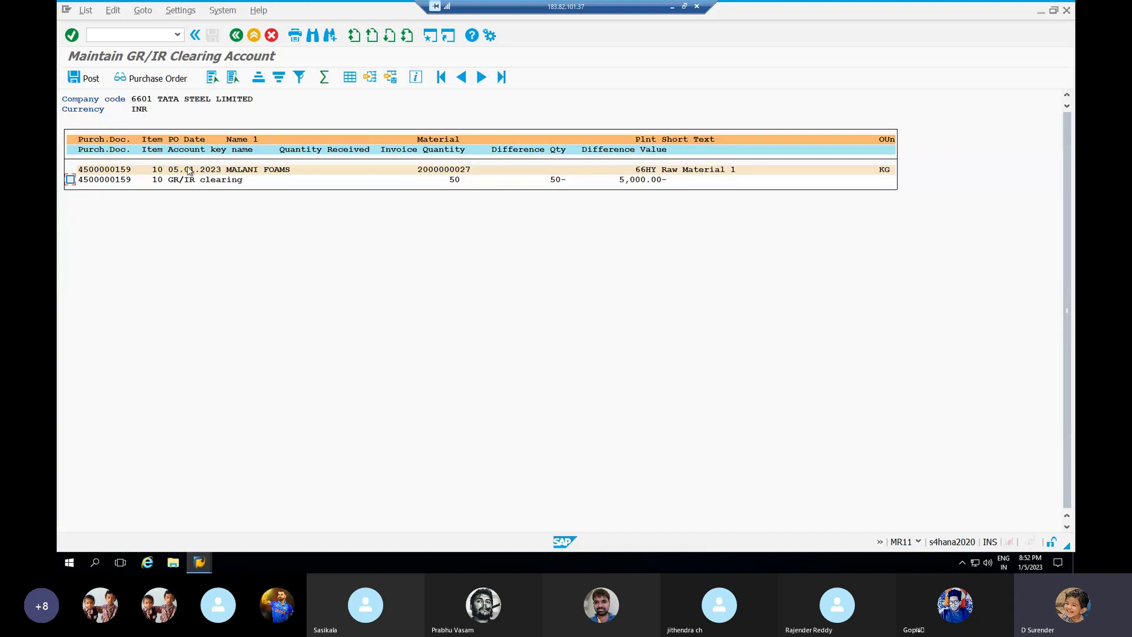
# - Switch to the Analyze GR/IR Clearing Accounts session and rerun the report with key date 31.01.2023
pyautogui.hotkey('alt', 'Tab')
pyautogui.hotkey('alt', 'Tab')
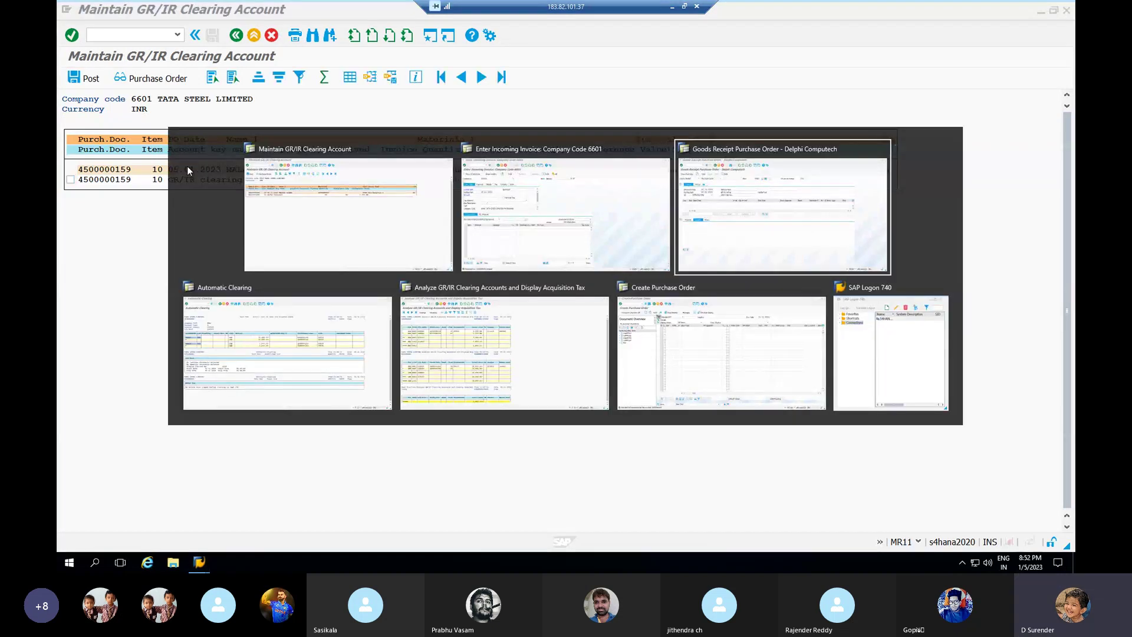
pyautogui.hotkey('alt', 'Tab')
pyautogui.hotkey('alt', 'Tab')
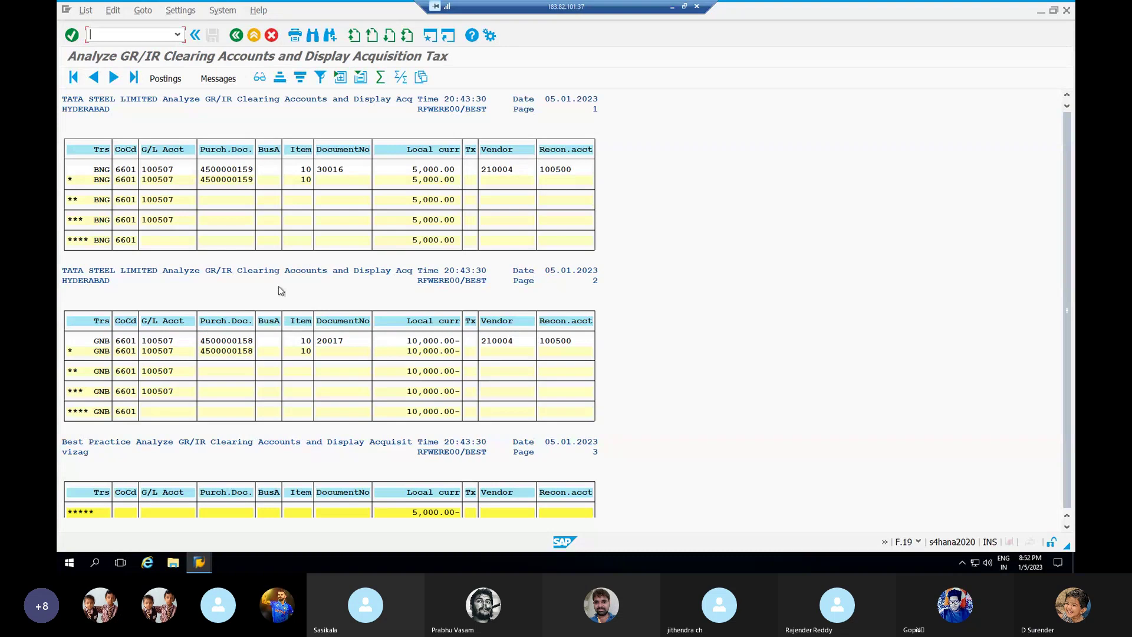
pyautogui.click(236, 35)
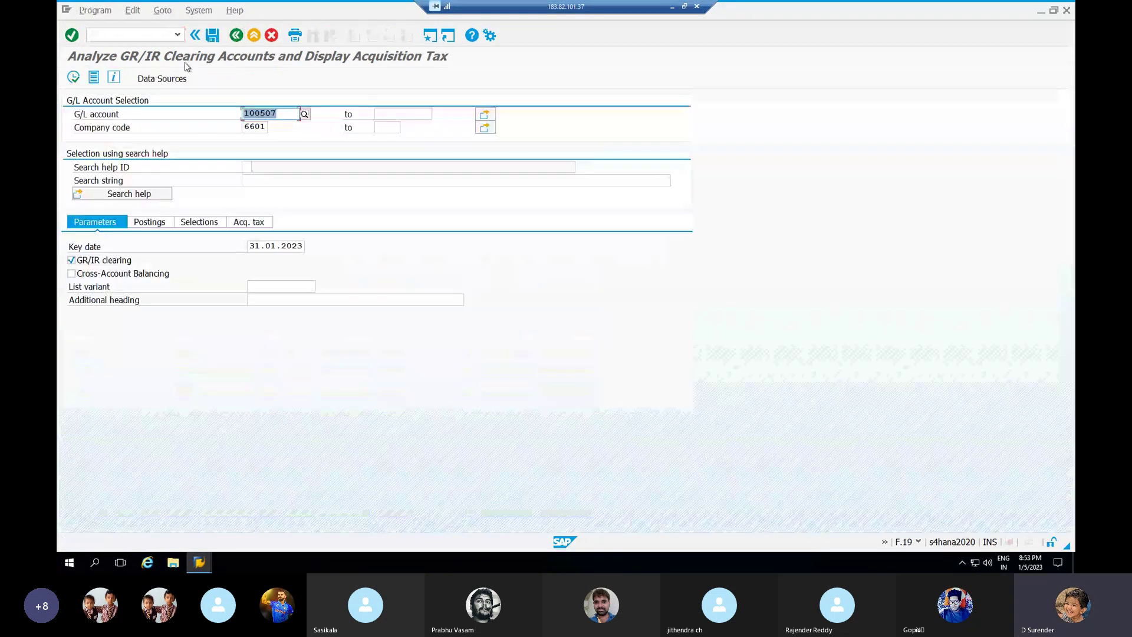
pyautogui.click(74, 79)
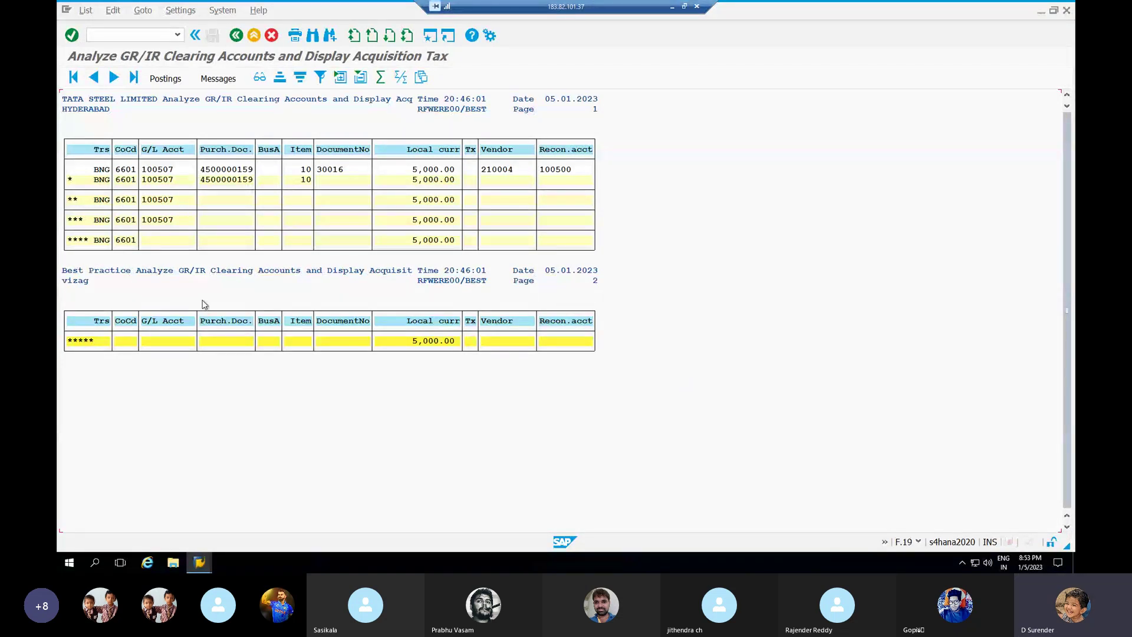
# - Switch to the Automatic Clearing session, repeat the test run, examine the open and cleared items, and return to the selections
pyautogui.hotkey('alt', 'Tab')
pyautogui.press('Tab')
pyautogui.press('Tab')
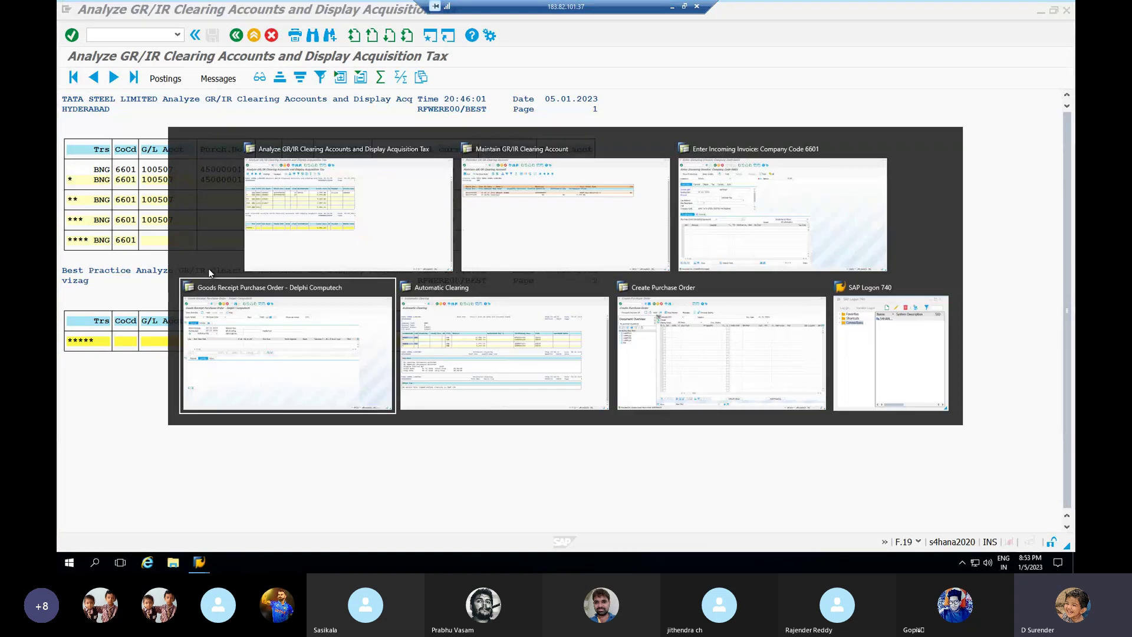
pyautogui.press('Tab')
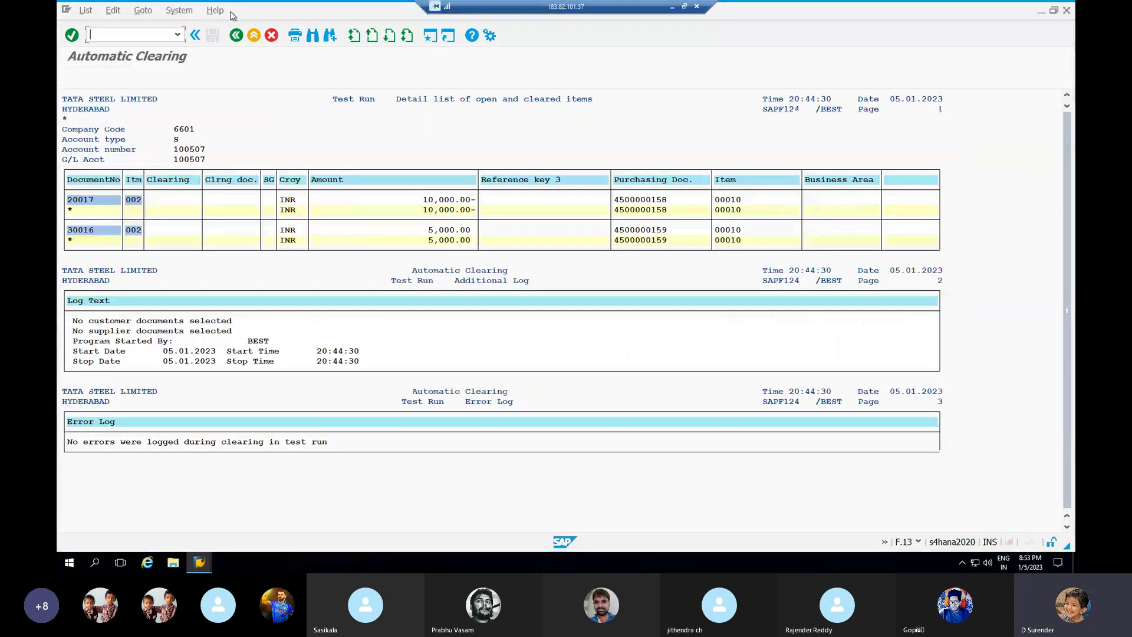
pyautogui.click(236, 37)
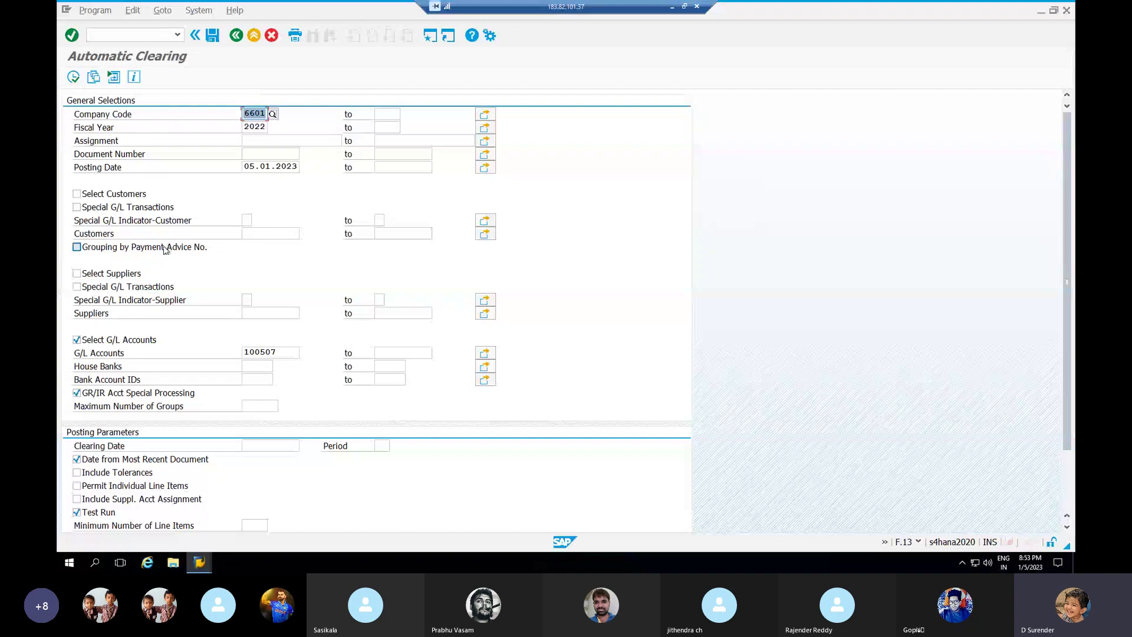
pyautogui.click(72, 78)
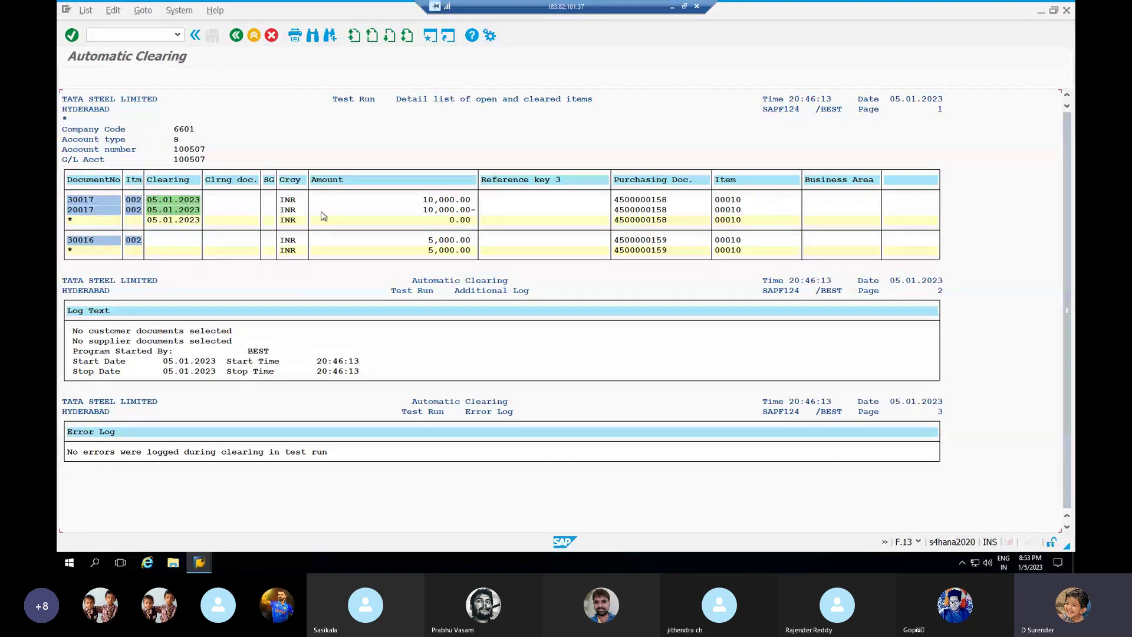
pyautogui.click(236, 37)
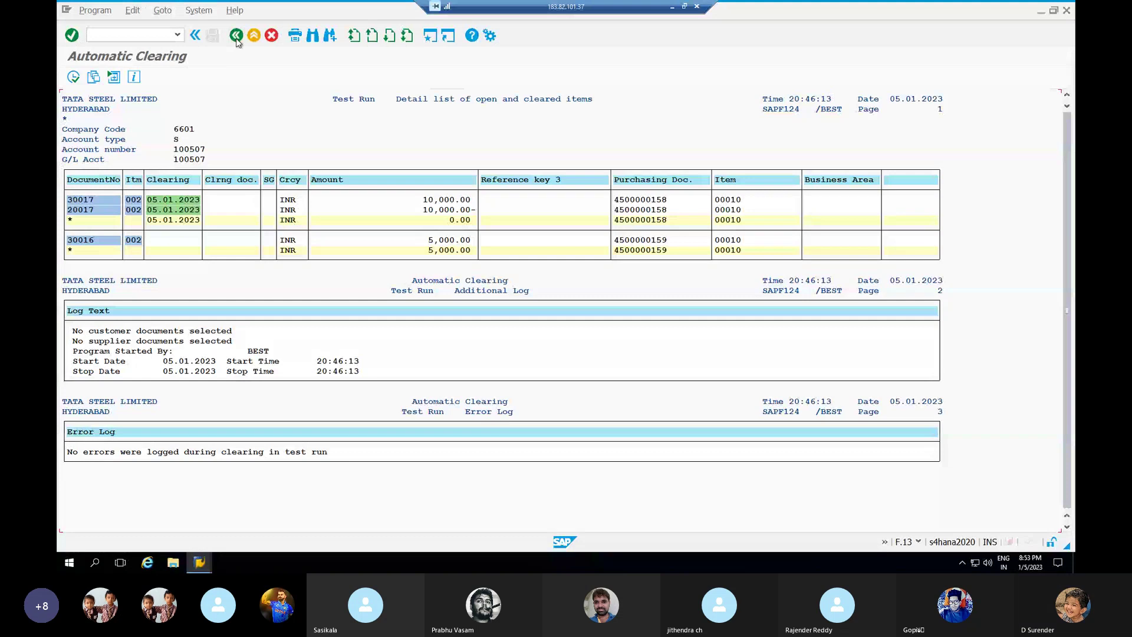
# - Switch to the goods receipt session and load the invoiced but undelivered 50 KG MALANI FOAMS purchase order
pyautogui.hotkey('alt', 'Tab')
pyautogui.hotkey('alt', 'Tab')
pyautogui.hotkey('alt', 'Tab')
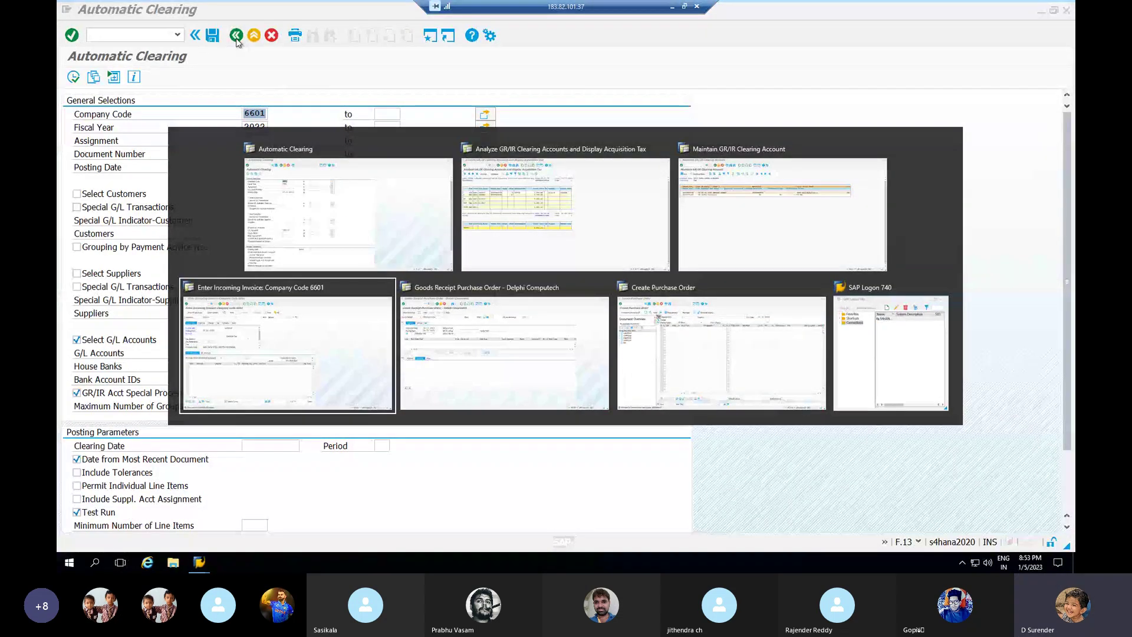
pyautogui.hotkey('alt', 'Tab')
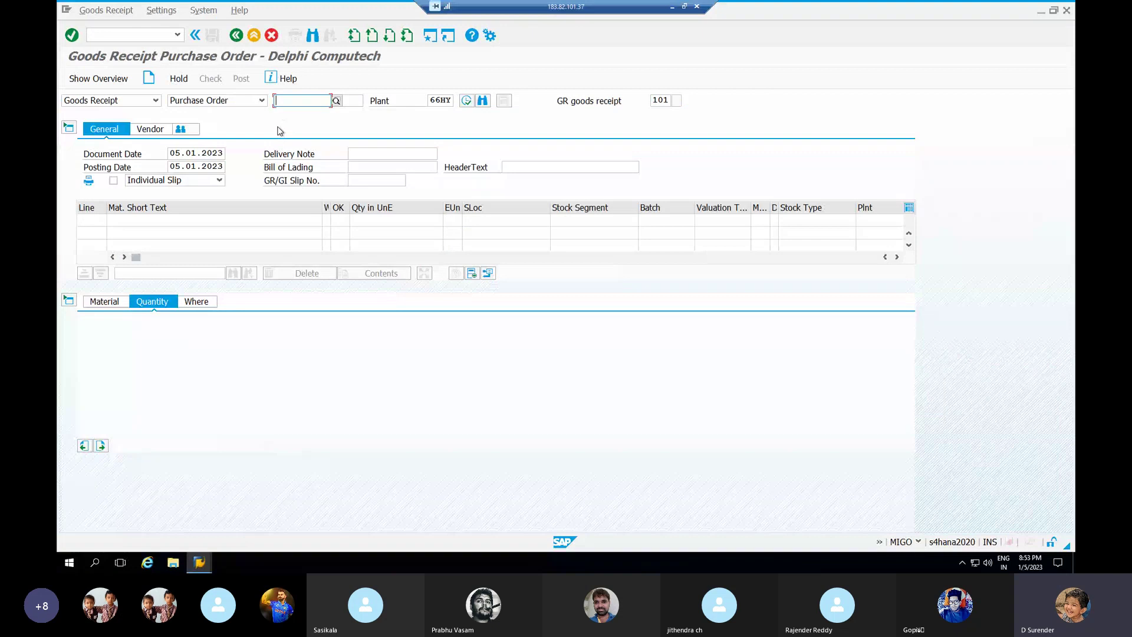
pyautogui.press('BackSpace')
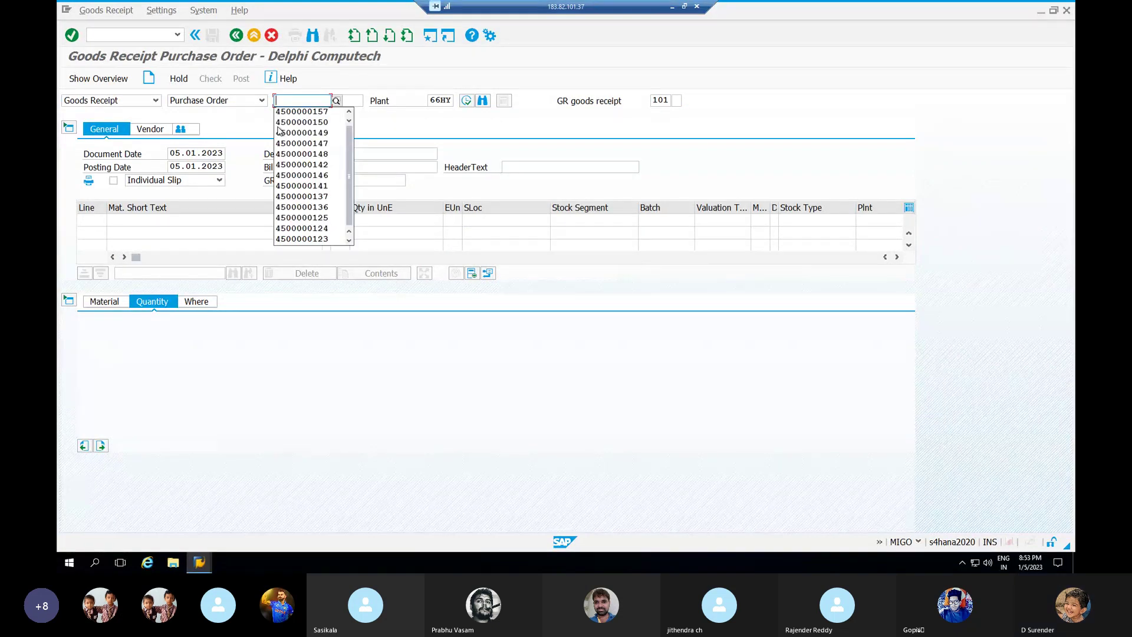
pyautogui.press('Down')
pyautogui.press('Return')
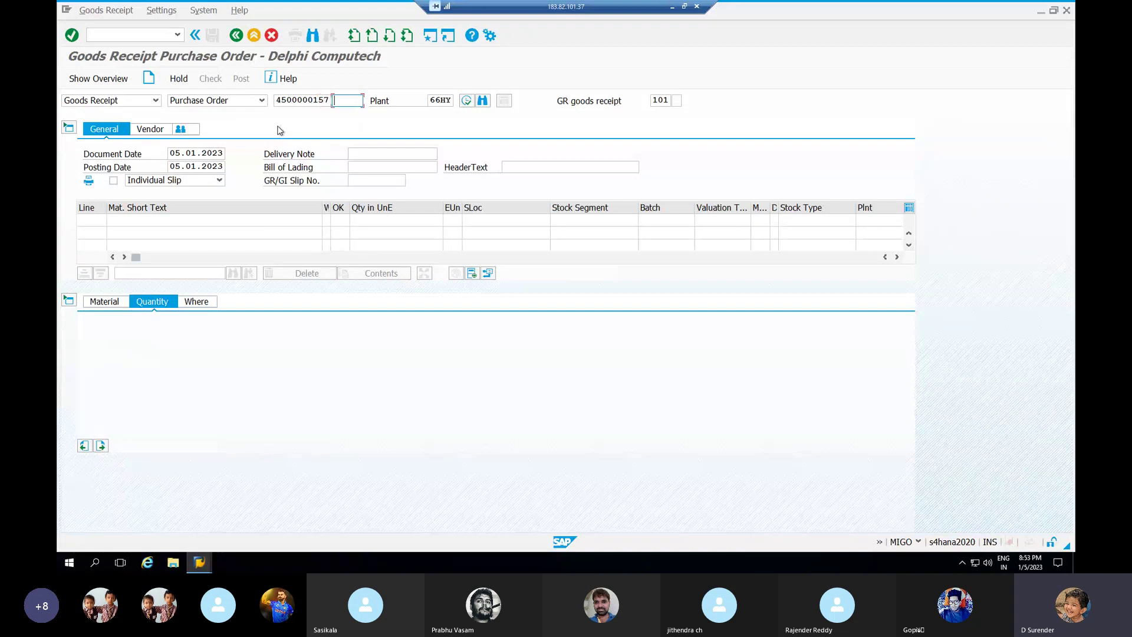
pyautogui.click(327, 100)
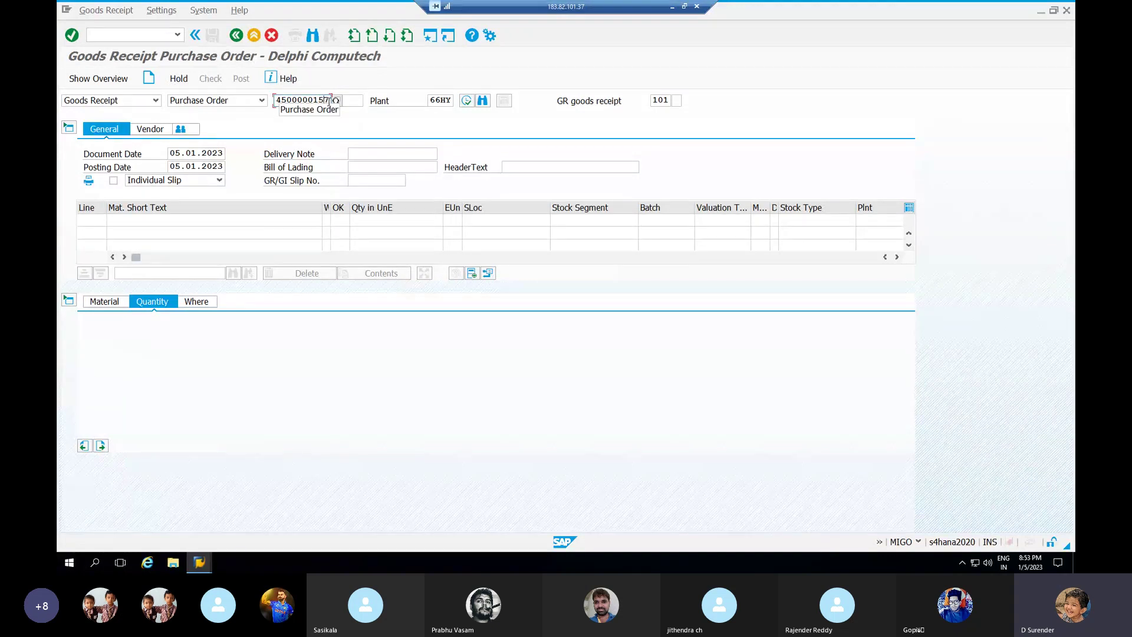
pyautogui.press('BackSpace')
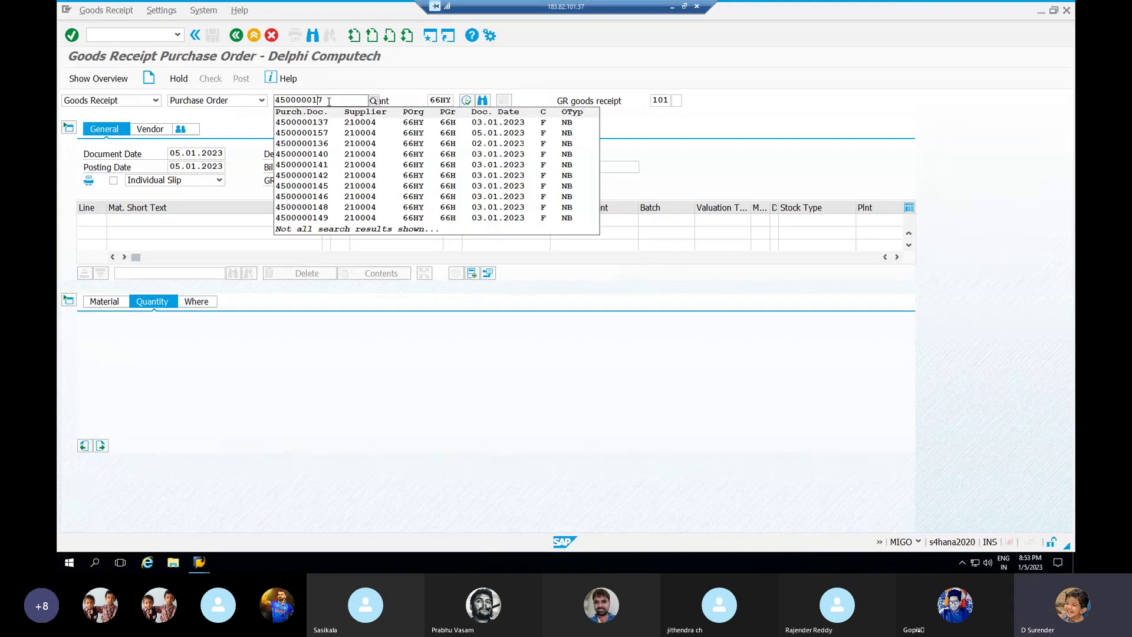
pyautogui.write('5')
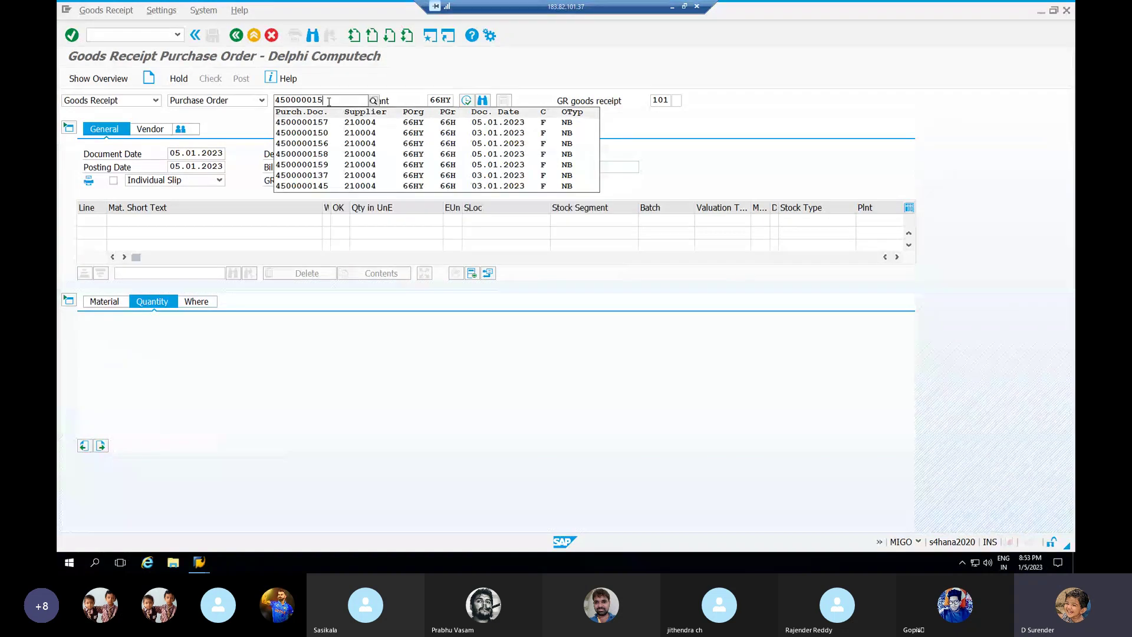
pyautogui.write('9')
pyautogui.press('Return')
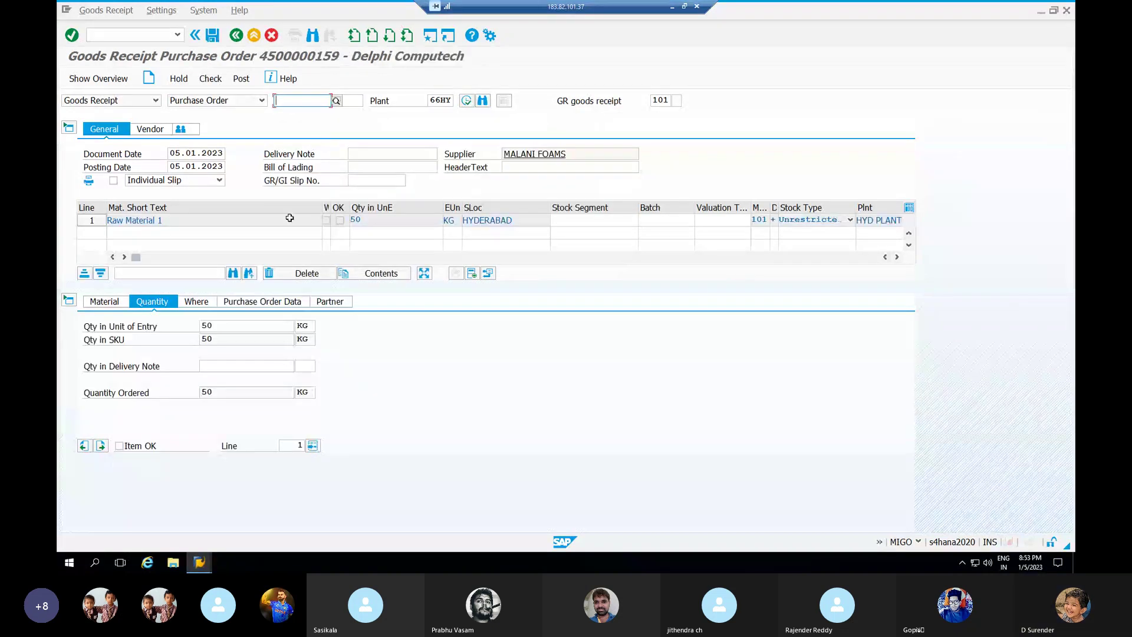
# - Check and post the goods receipt with delivery note quantity 50.000 and the Raw Material 1 item marked OK
pyautogui.click(212, 370)
pyautogui.press('Down')
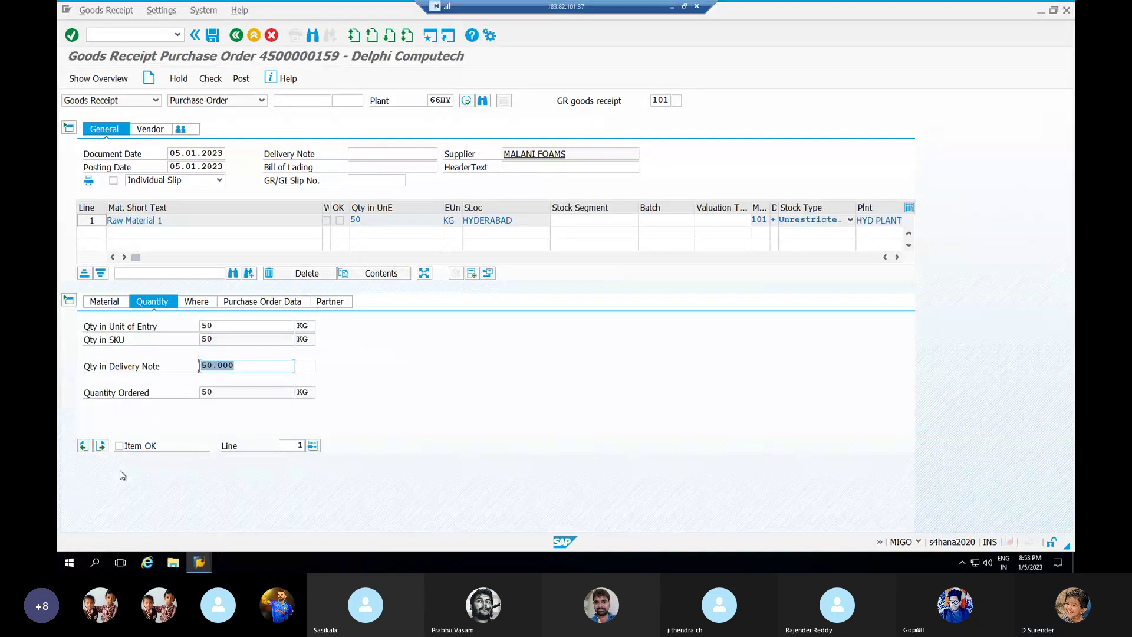
pyautogui.click(119, 446)
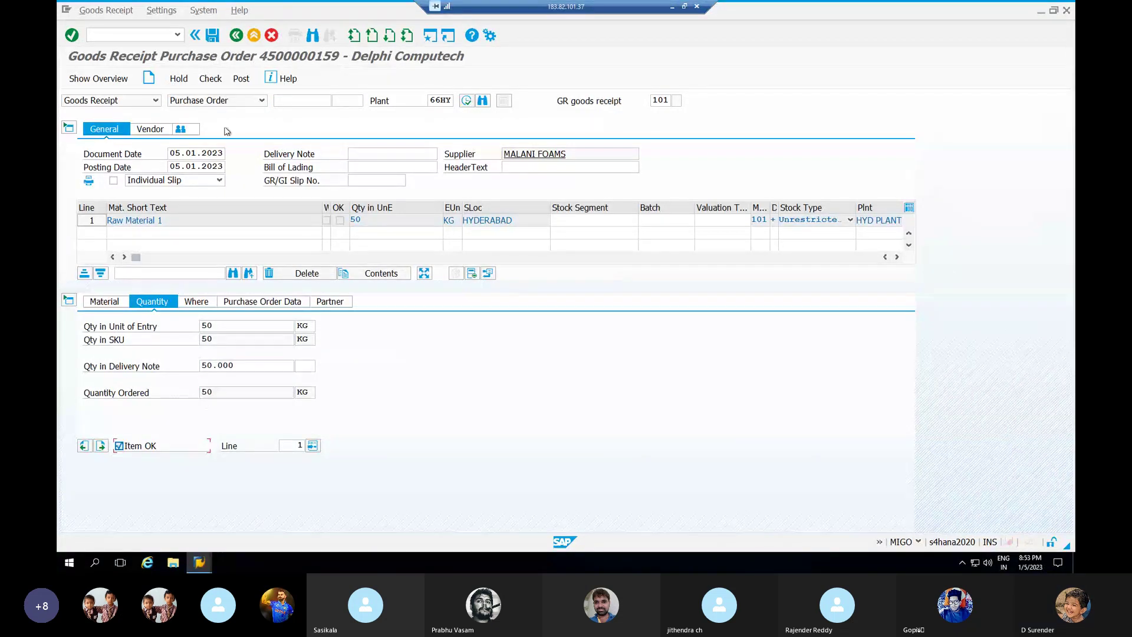
pyautogui.click(210, 78)
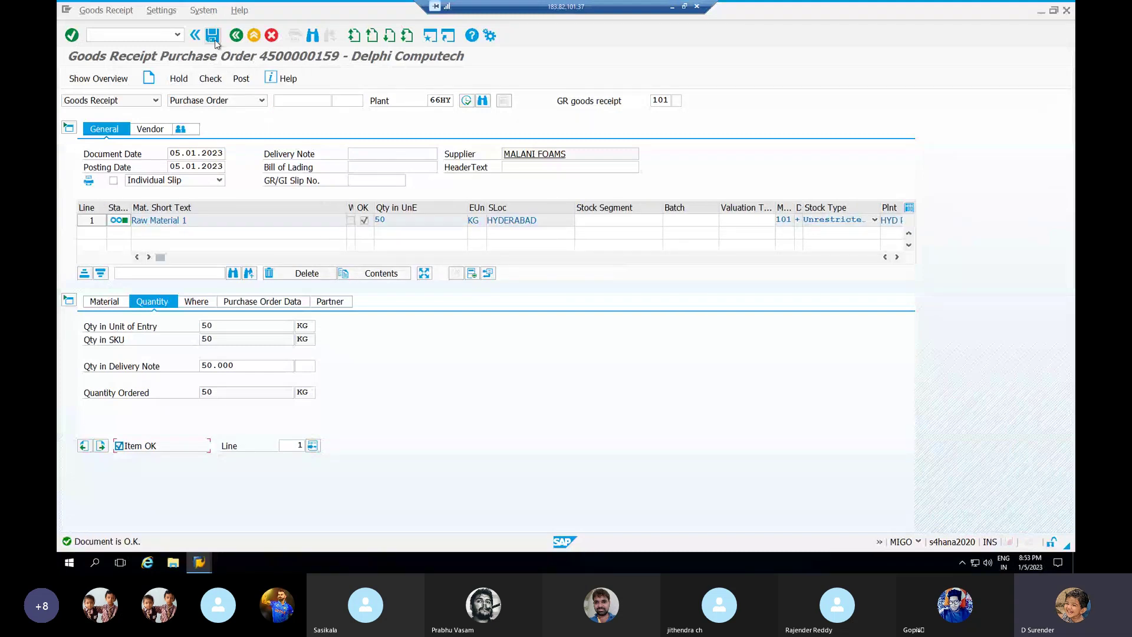
pyautogui.click(213, 39)
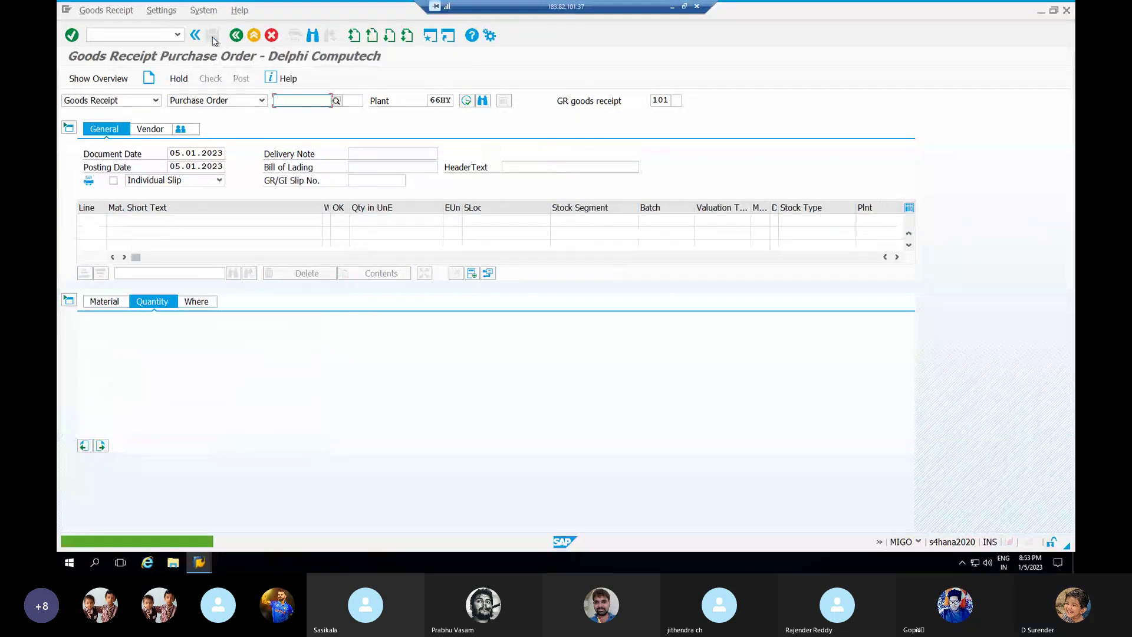
# - Switch to the Maintain GR/IR Clearing Account session, leave the old list and rerun the selection for company code 6601
pyautogui.hotkey('alt', 'Tab')
pyautogui.hotkey('alt', 'Tab')
pyautogui.hotkey('alt', 'Tab')
pyautogui.hotkey('alt', 'Tab')
pyautogui.hotkey('alt', 'Tab')
pyautogui.hotkey('alt', 'Tab')
pyautogui.hotkey('alt', 'Tab')
pyautogui.hotkey('alt', 'Tab')
pyautogui.hotkey('alt', 'Tab')
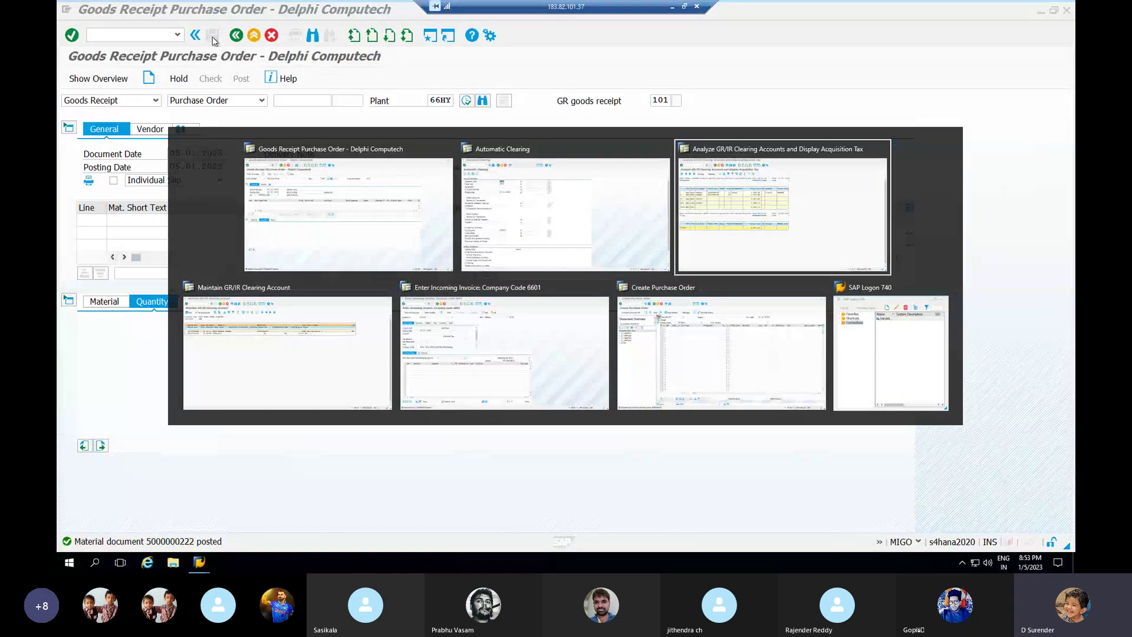
pyautogui.hotkey('alt', 'Tab')
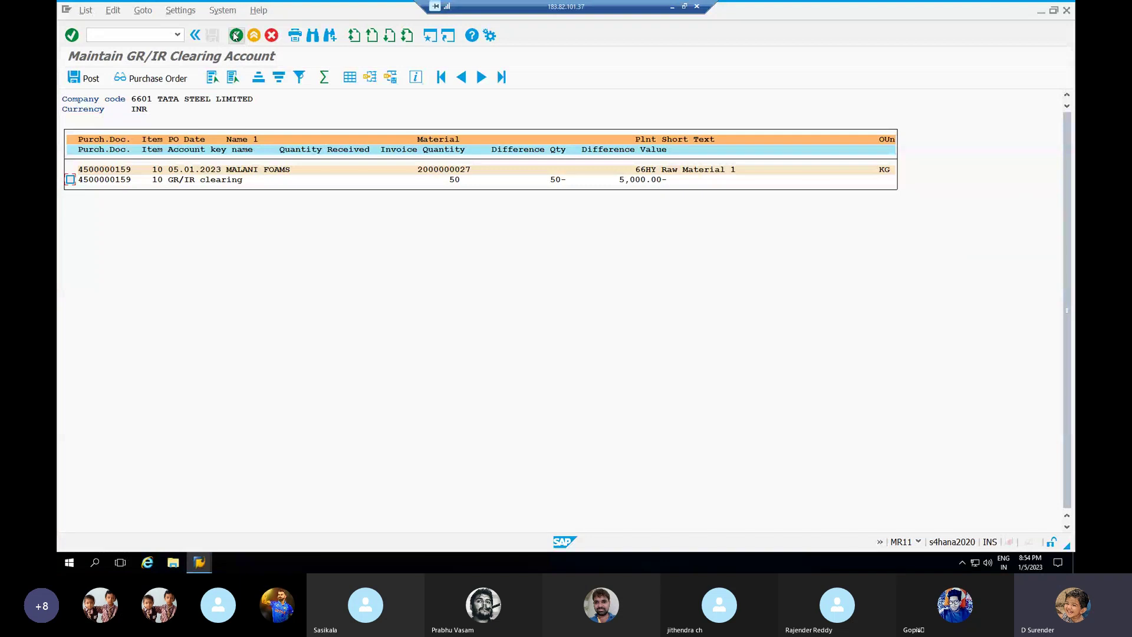
pyautogui.click(236, 35)
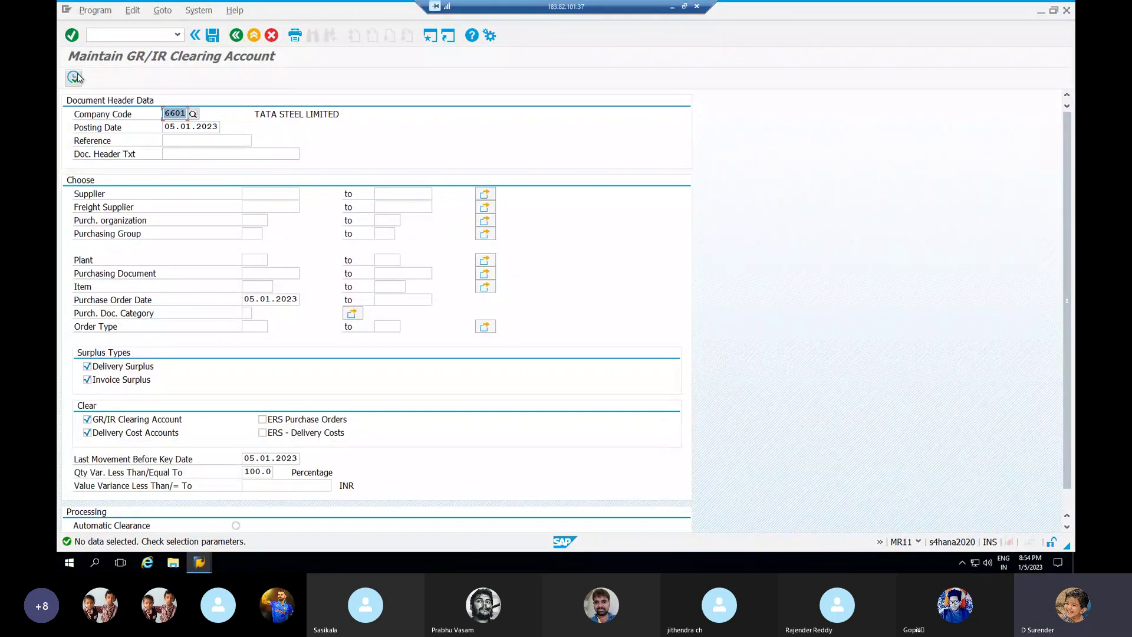
# - Switch to the Analyze GR/IR Clearing Accounts session and rerun the report for G/L account 100507 with key date 31.01.2023
pyautogui.hotkey('alt', 'Tab')
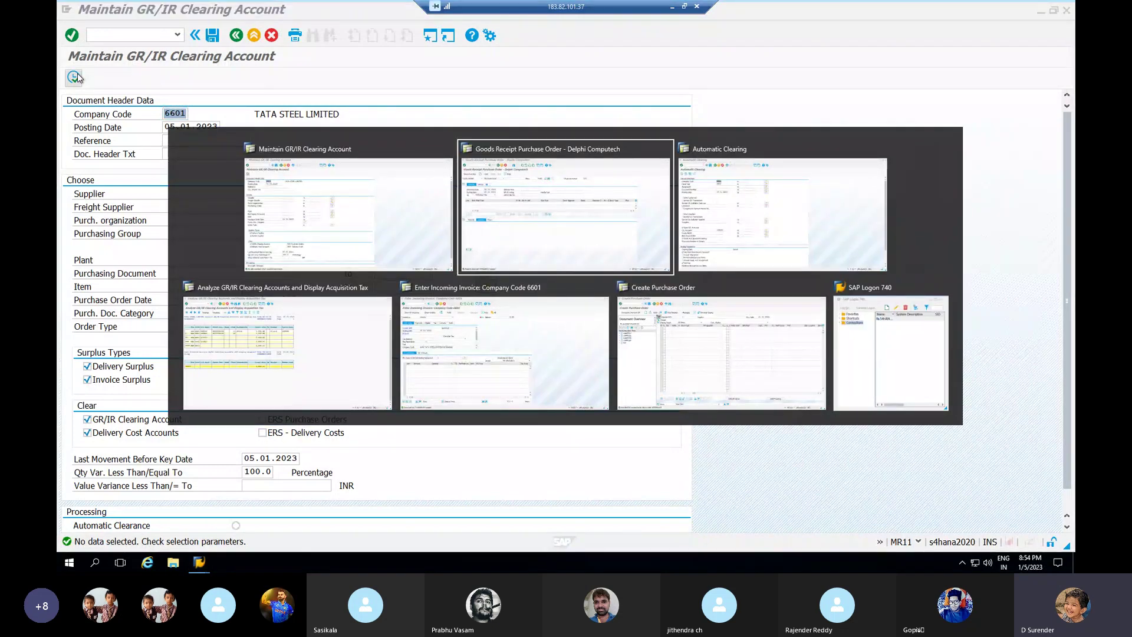
pyautogui.hotkey('alt', 'Tab')
pyautogui.hotkey('alt', 'Tab')
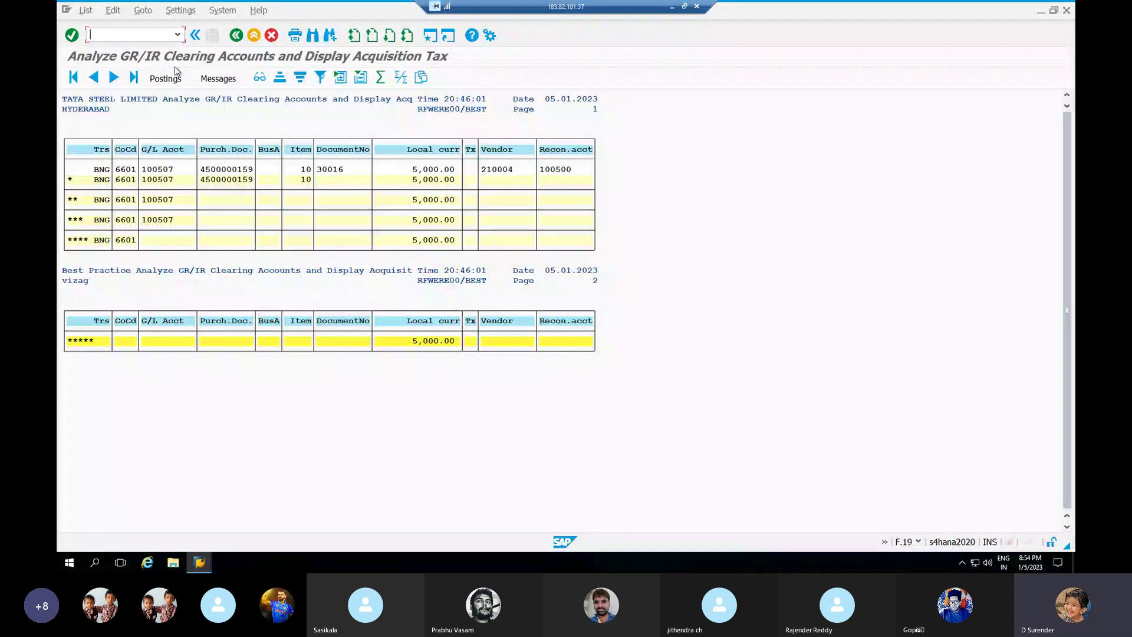
pyautogui.click(236, 36)
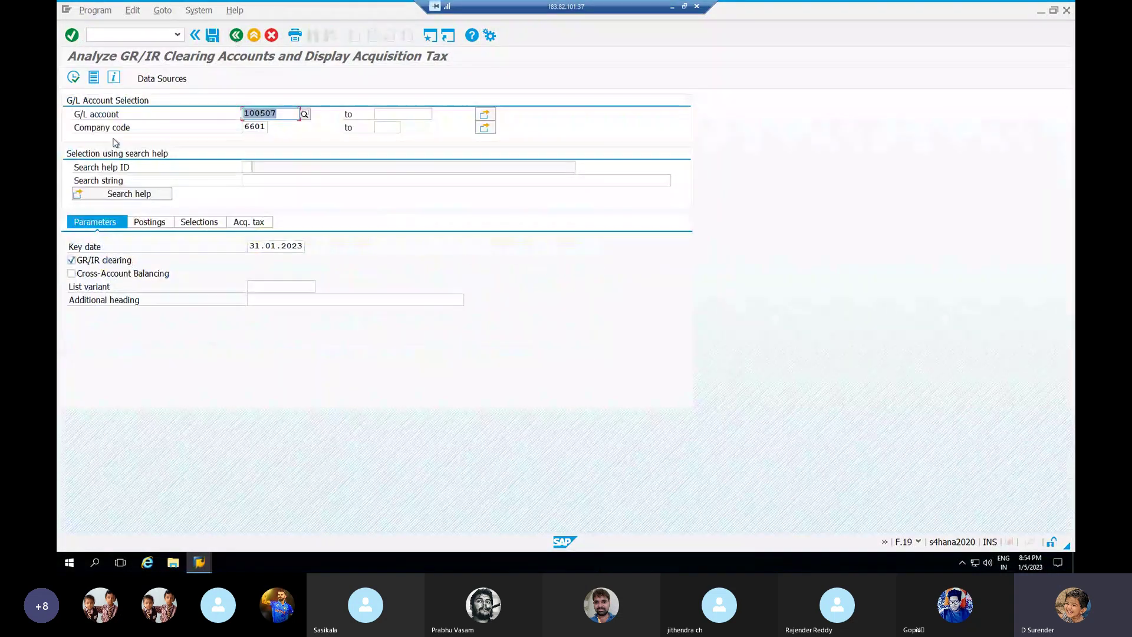
pyautogui.click(74, 78)
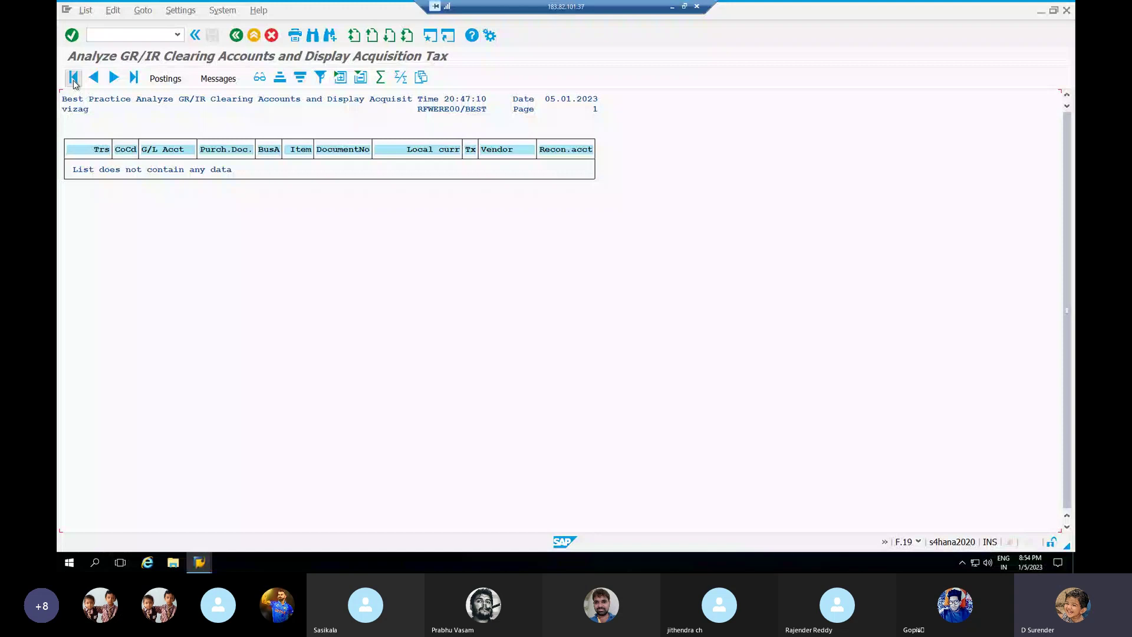
# - Switch to the Automatic Clearing session, restart transaction F.13, and enter company code 6601 and fiscal year 2022
pyautogui.hotkey('alt', 'Tab')
pyautogui.hotkey('alt', 'Tab')
pyautogui.hotkey('alt', 'Tab')
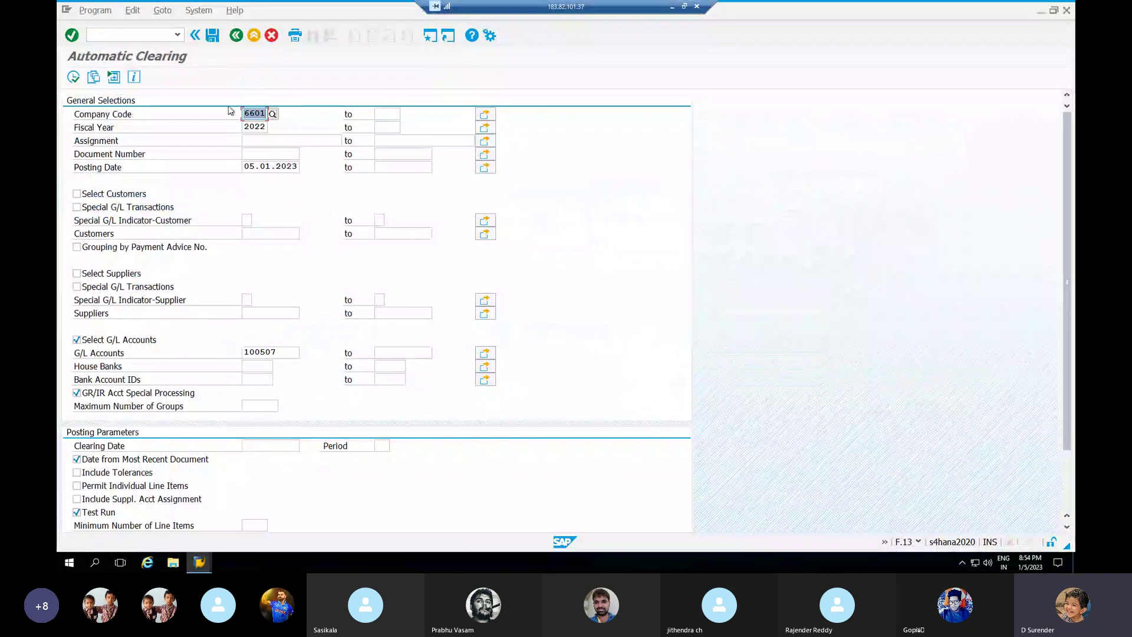
pyautogui.click(235, 36)
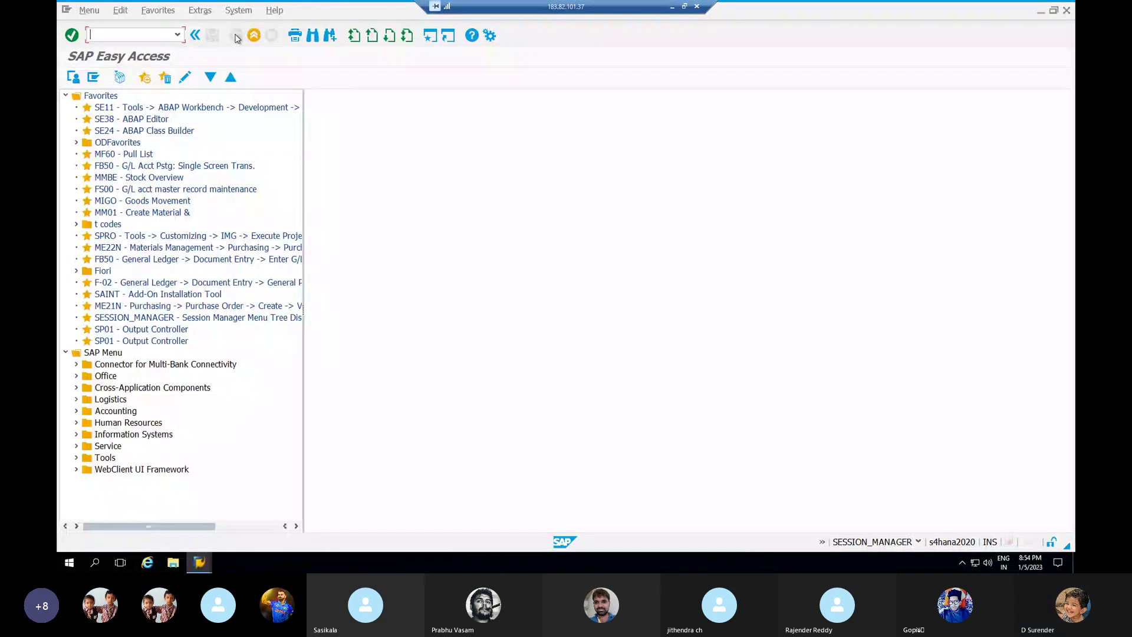
pyautogui.write('F.13')
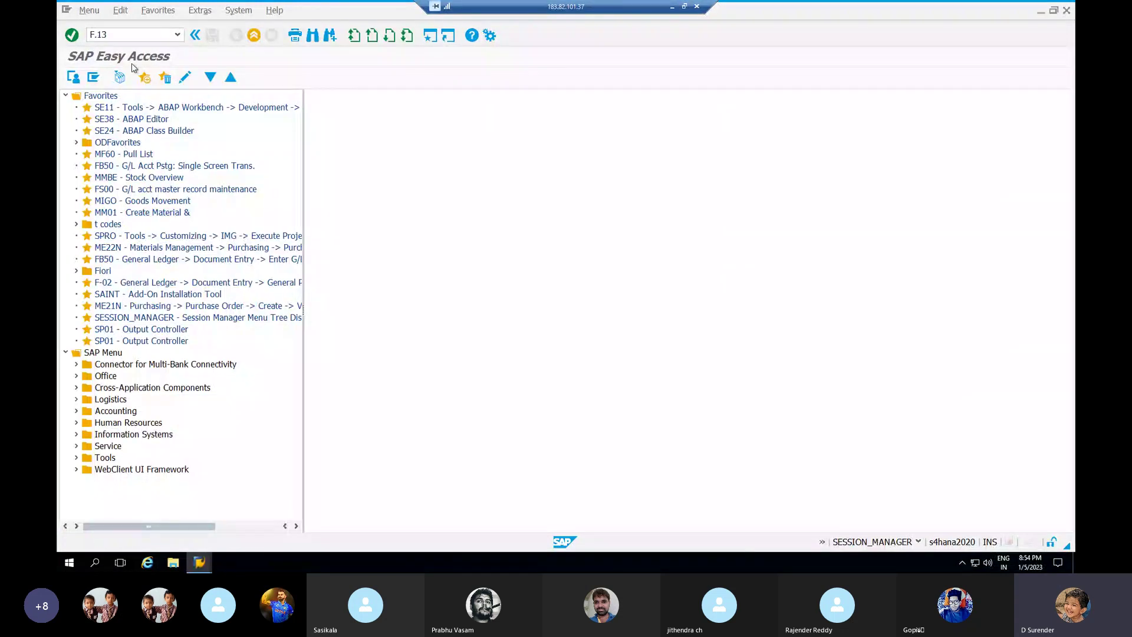
pyautogui.press('Return')
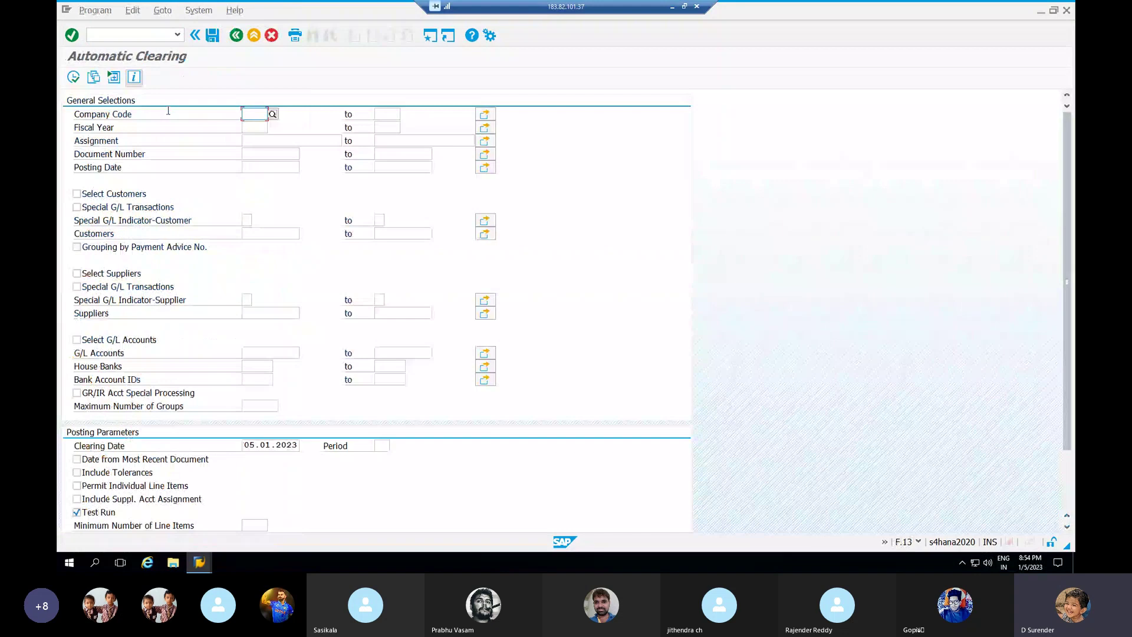
pyautogui.write('6601')
pyautogui.press('Tab')
pyautogui.write('2022')
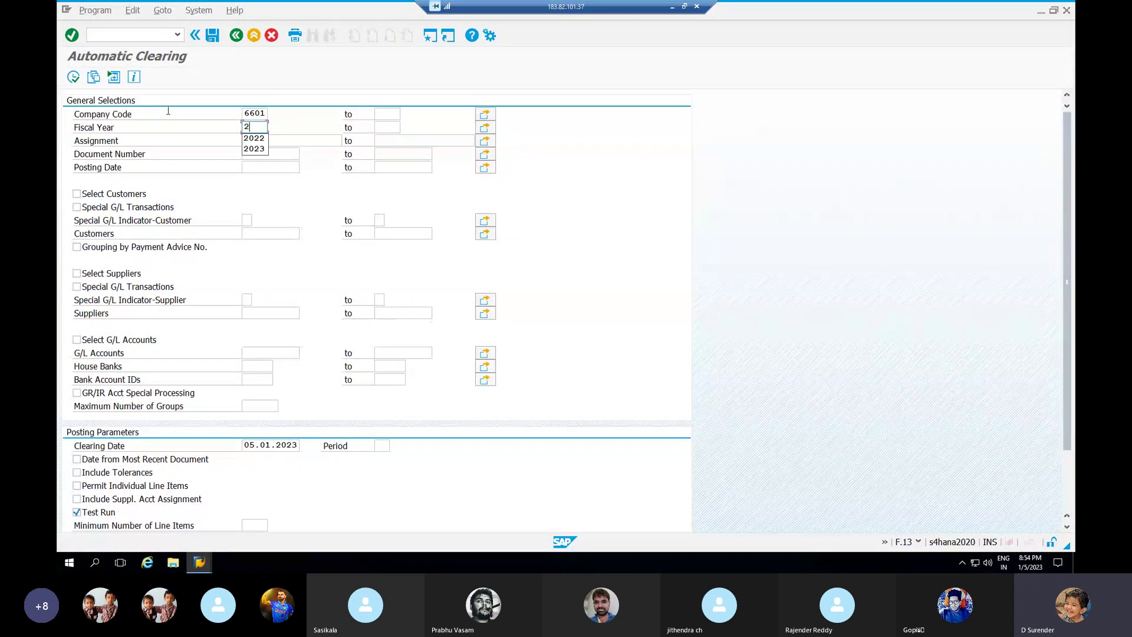
# - Set the posting date selection for the automatic clearing to 05.01.2023
pyautogui.press('Tab')
pyautogui.press('Tab')
pyautogui.press('Tab')
pyautogui.press('Tab')
pyautogui.press('Tab')
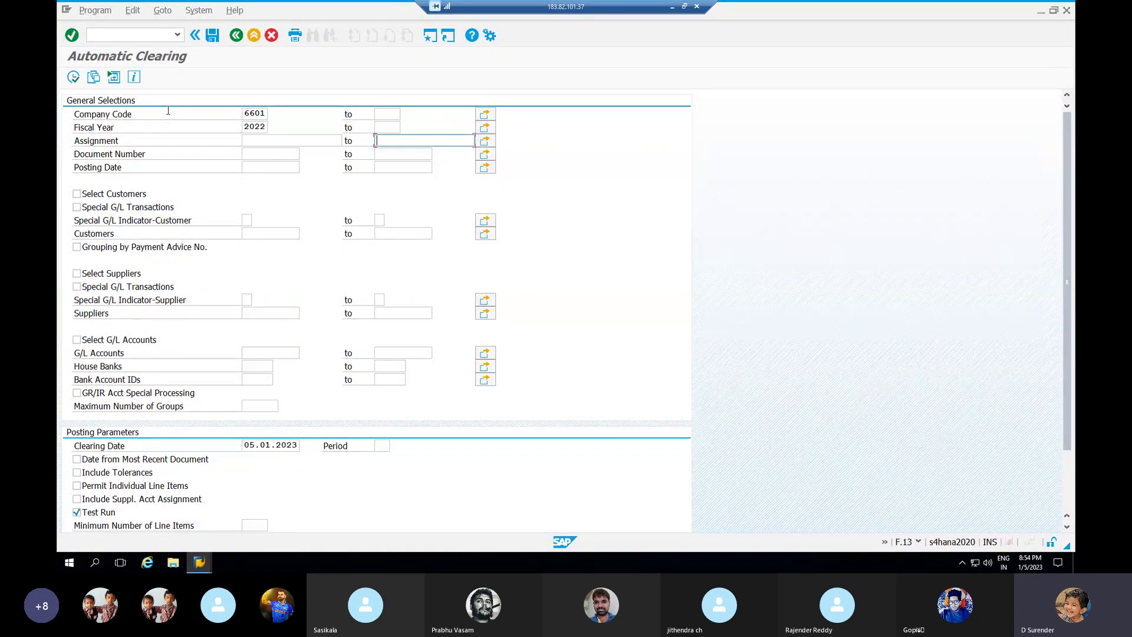
pyautogui.press('Tab')
pyautogui.press('Tab')
pyautogui.press('Tab')
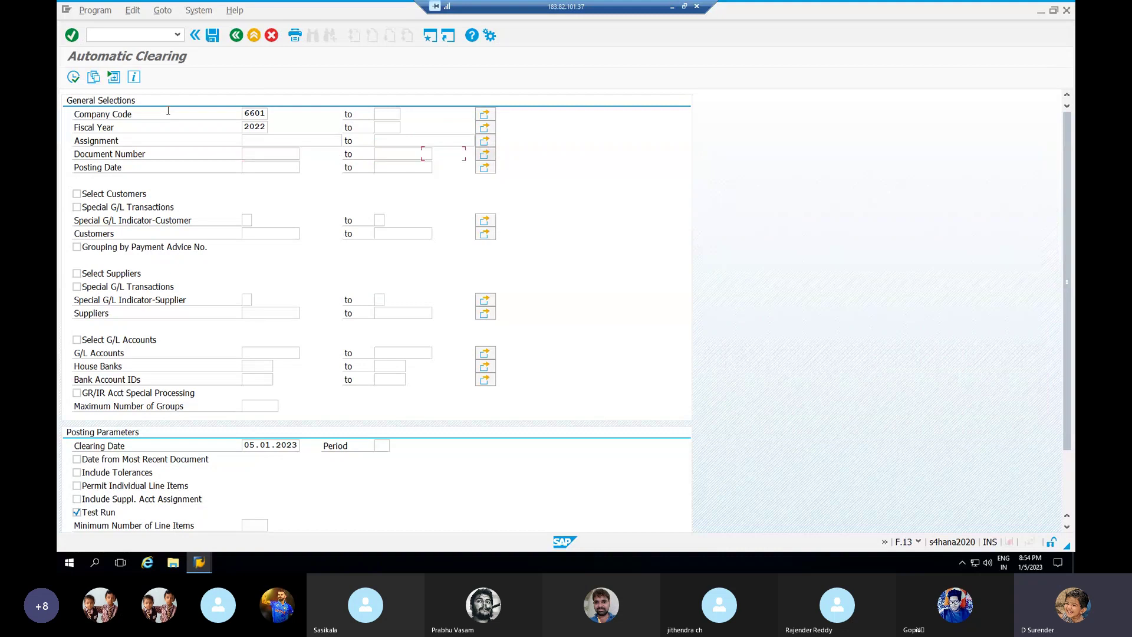
pyautogui.press('Tab')
pyautogui.press('Tab')
pyautogui.write('0')
pyautogui.press('Down')
pyautogui.press('Tab')
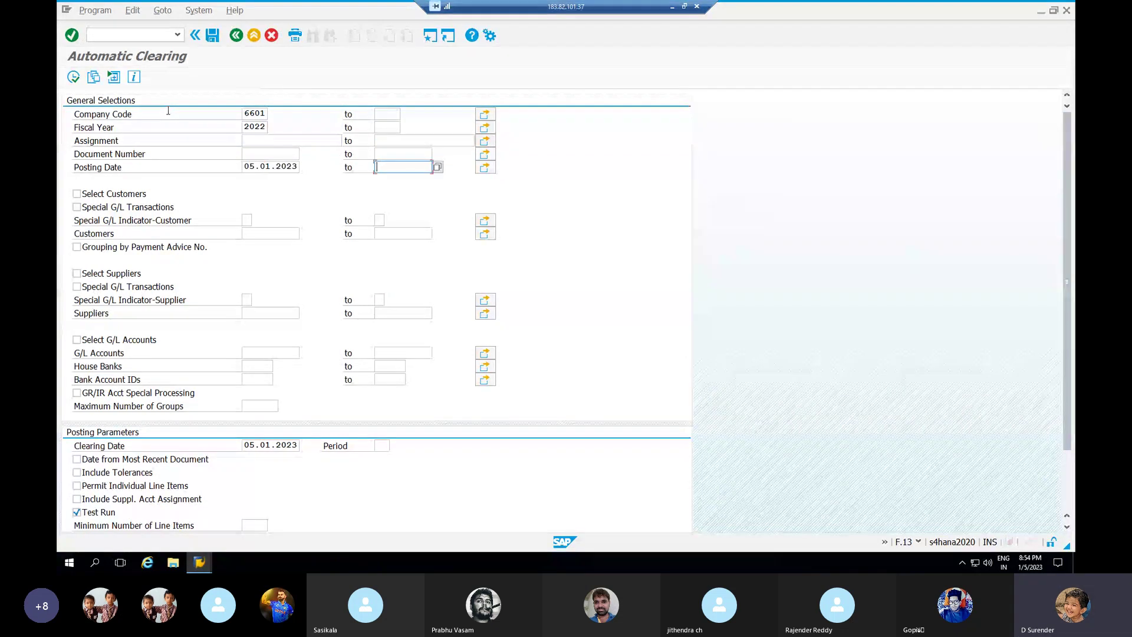
# - Select G/L account 100507 with GR/IR special processing and date from most recent document, and try the test run
pyautogui.click(77, 340)
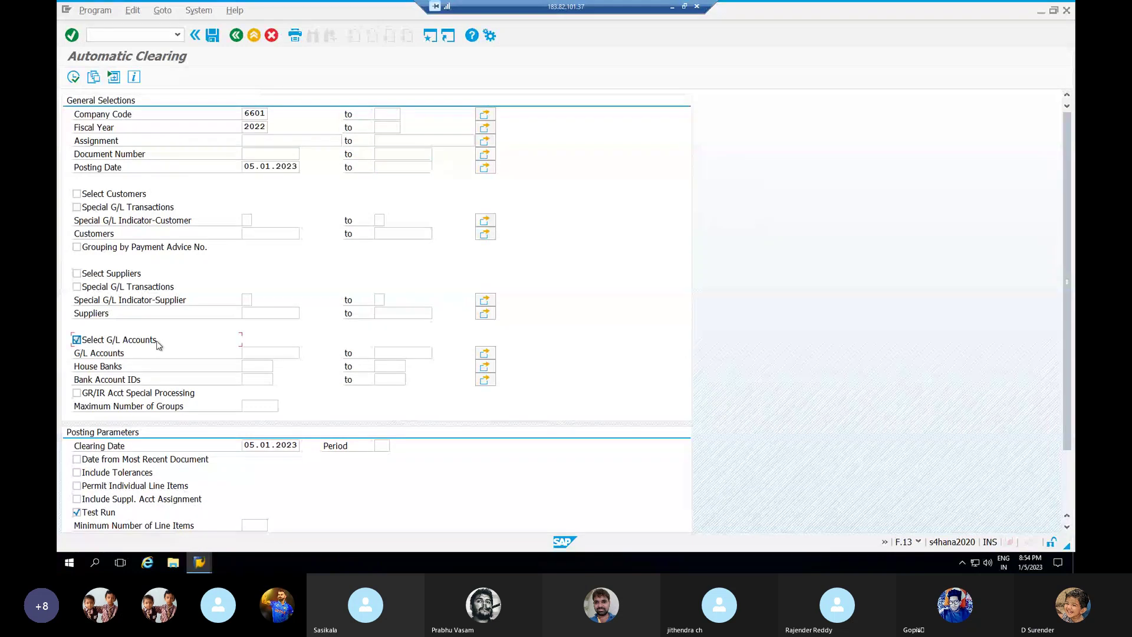
pyautogui.click(259, 353)
pyautogui.write('100507')
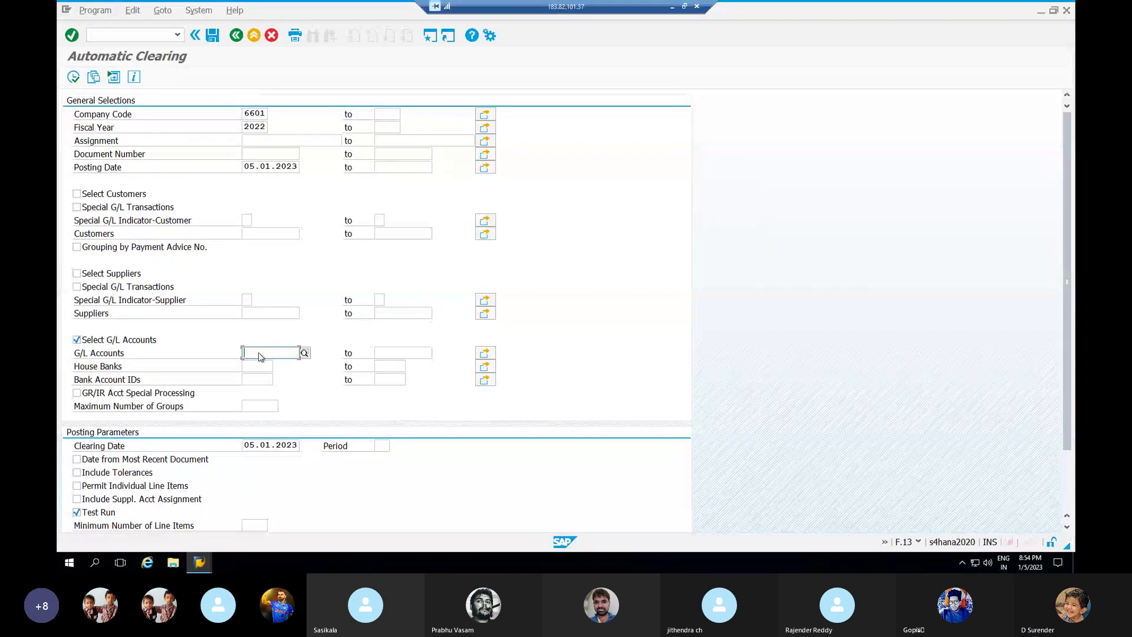
pyautogui.click(171, 393)
pyautogui.click(99, 458)
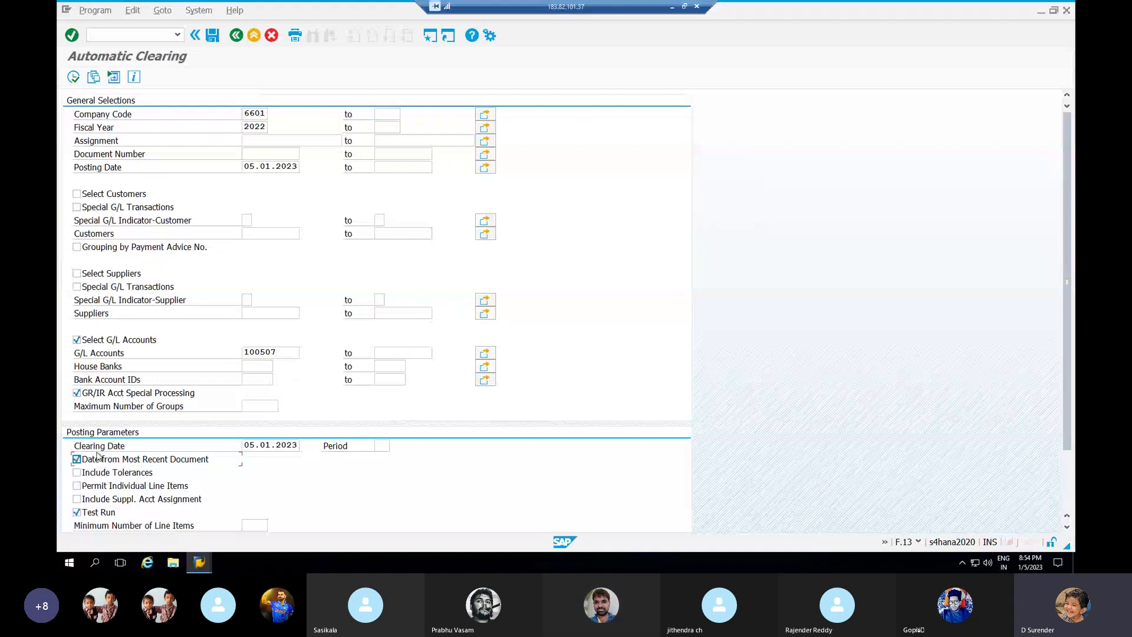
pyautogui.click(74, 78)
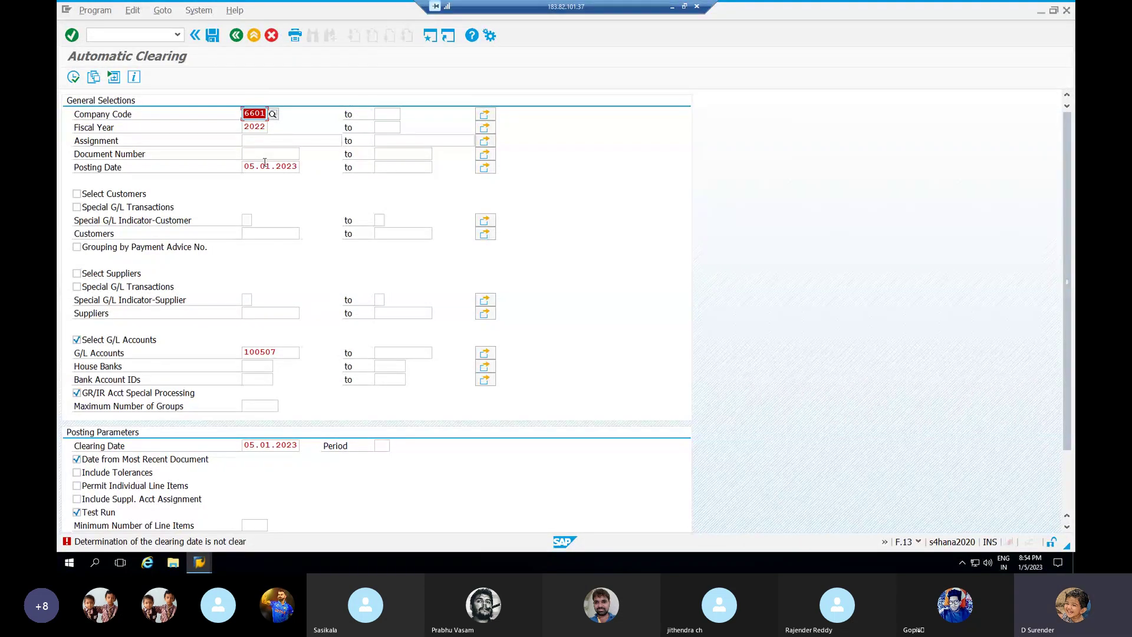
# - Empty the clearing date and execute the automatic clearing test run
pyautogui.click(297, 444)
pyautogui.press('BackSpace')
pyautogui.press('BackSpace')
pyautogui.press('BackSpace')
pyautogui.press('BackSpace')
pyautogui.press('BackSpace')
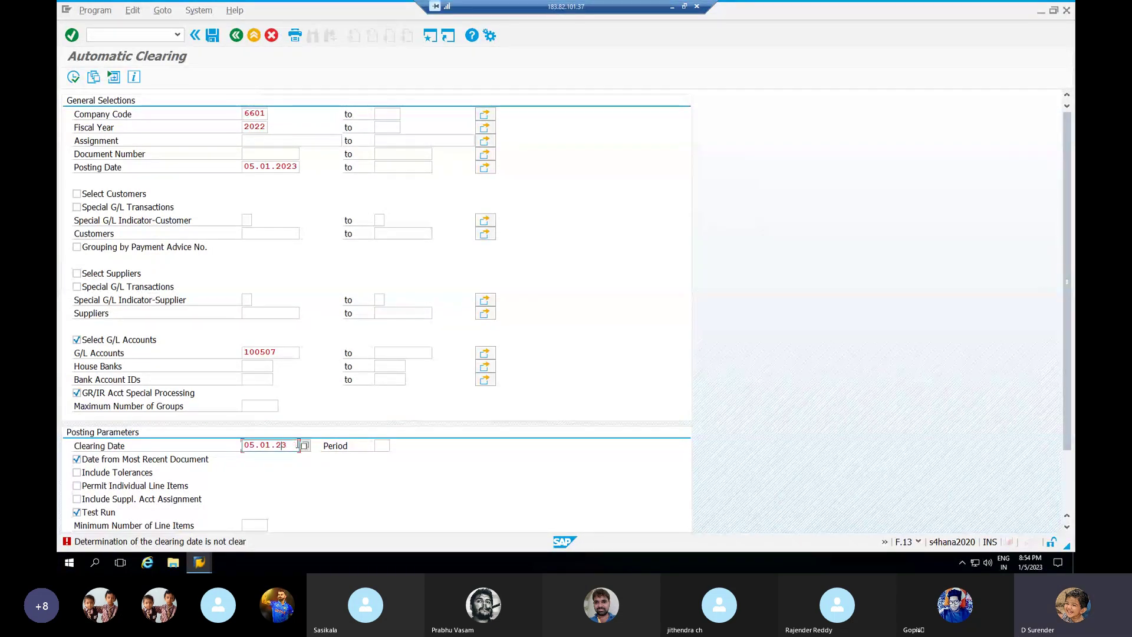
pyautogui.press('BackSpace')
pyautogui.press('BackSpace')
pyautogui.press('BackSpace')
pyautogui.press('BackSpace')
pyautogui.press('BackSpace')
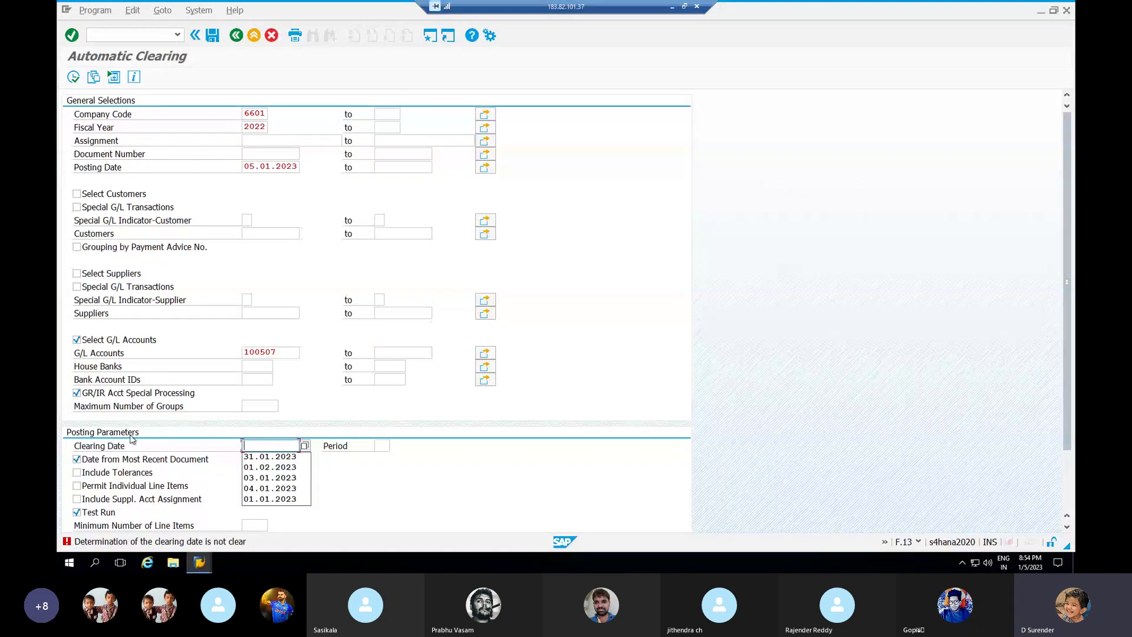
pyautogui.click(73, 77)
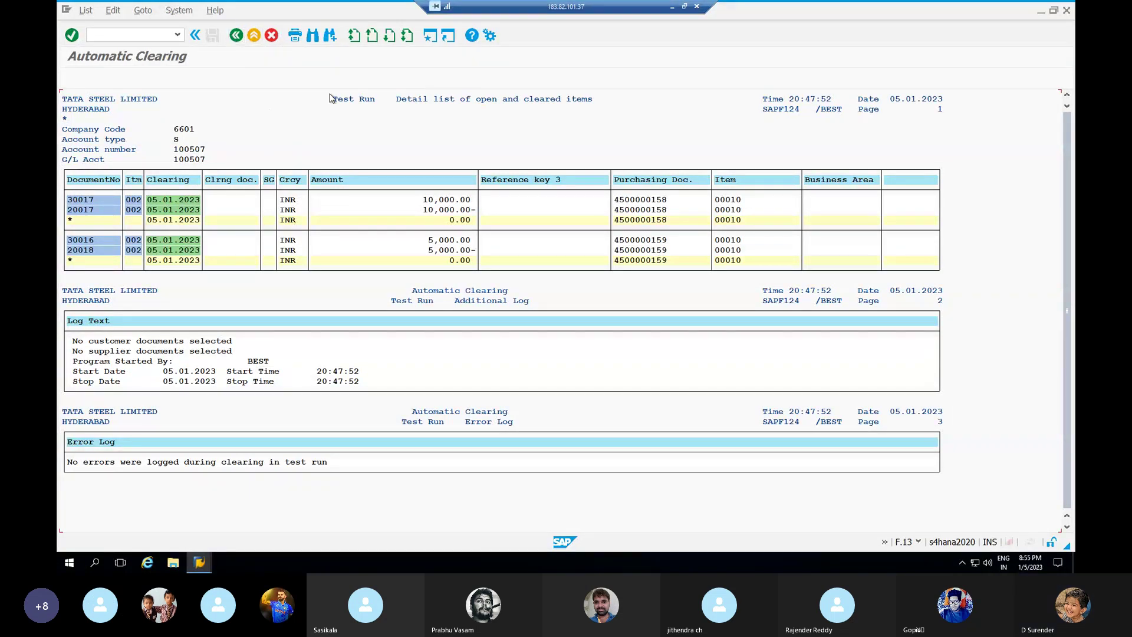
# - Open FBL3N in a new session and display the open items of G/L account 100507 in company code 6601 at 05.01.2023
pyautogui.click(429, 40)
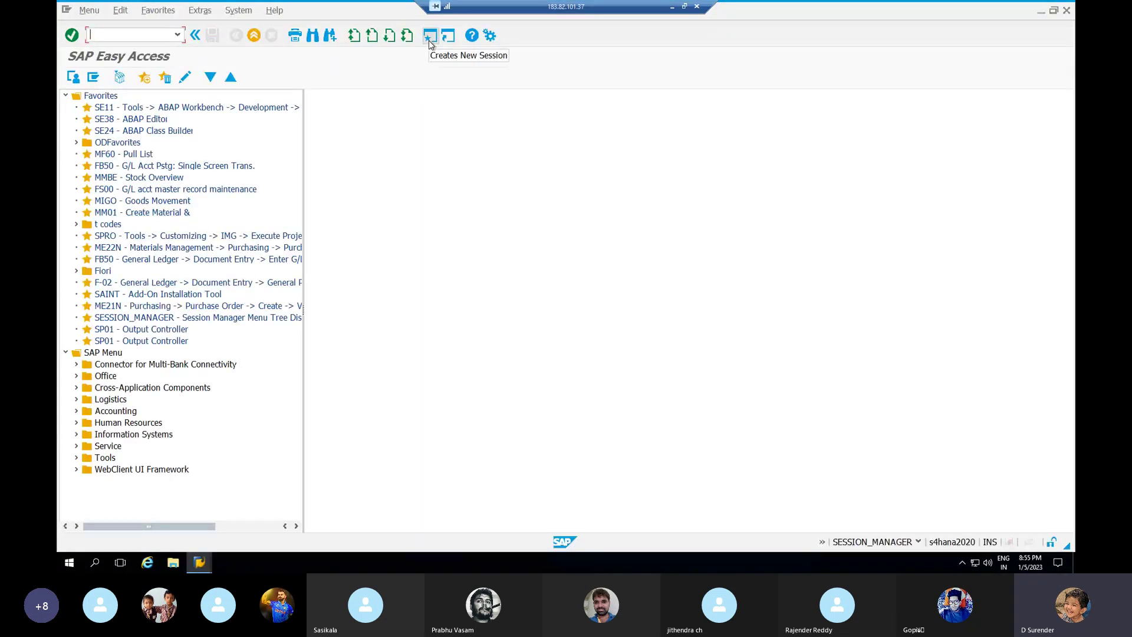
pyautogui.write('FBL2')
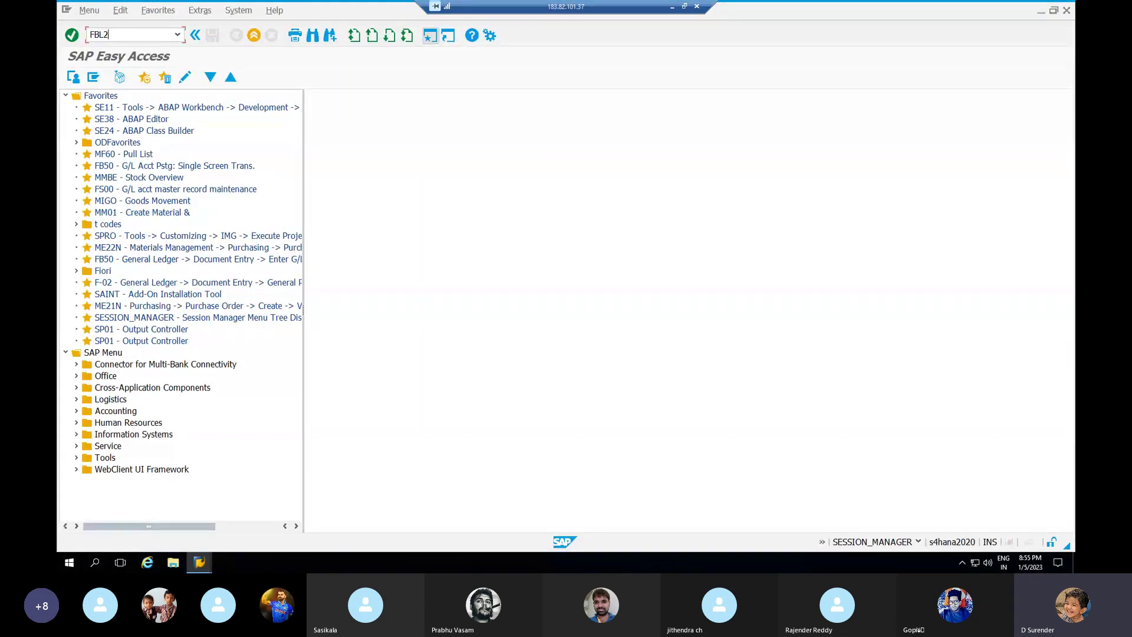
pyautogui.press('Return')
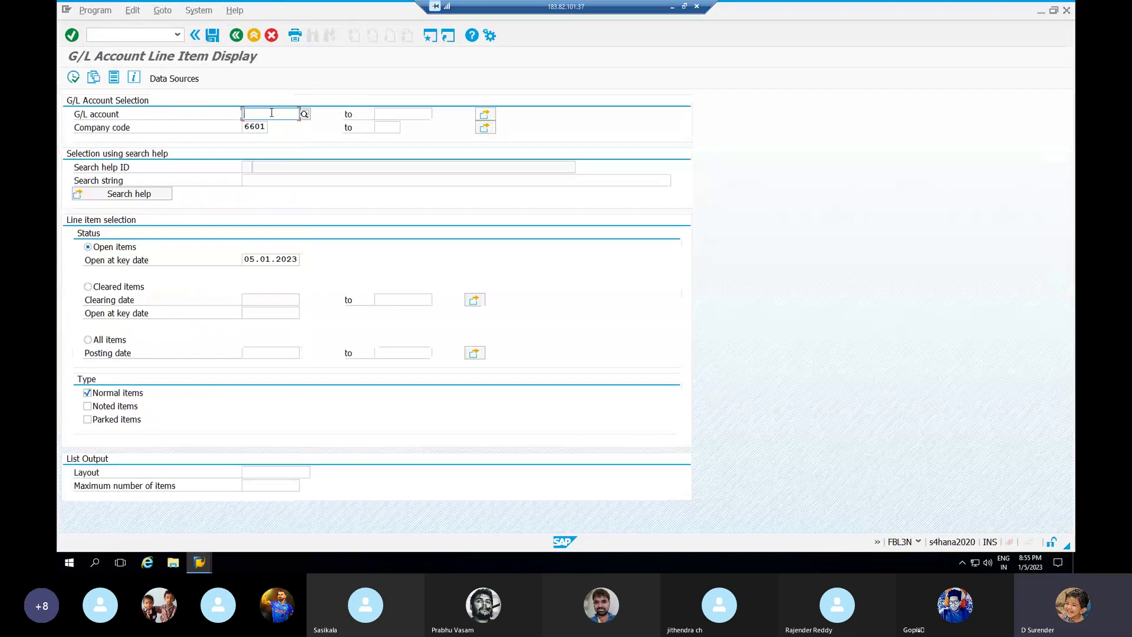
pyautogui.write('100507')
pyautogui.click(73, 77)
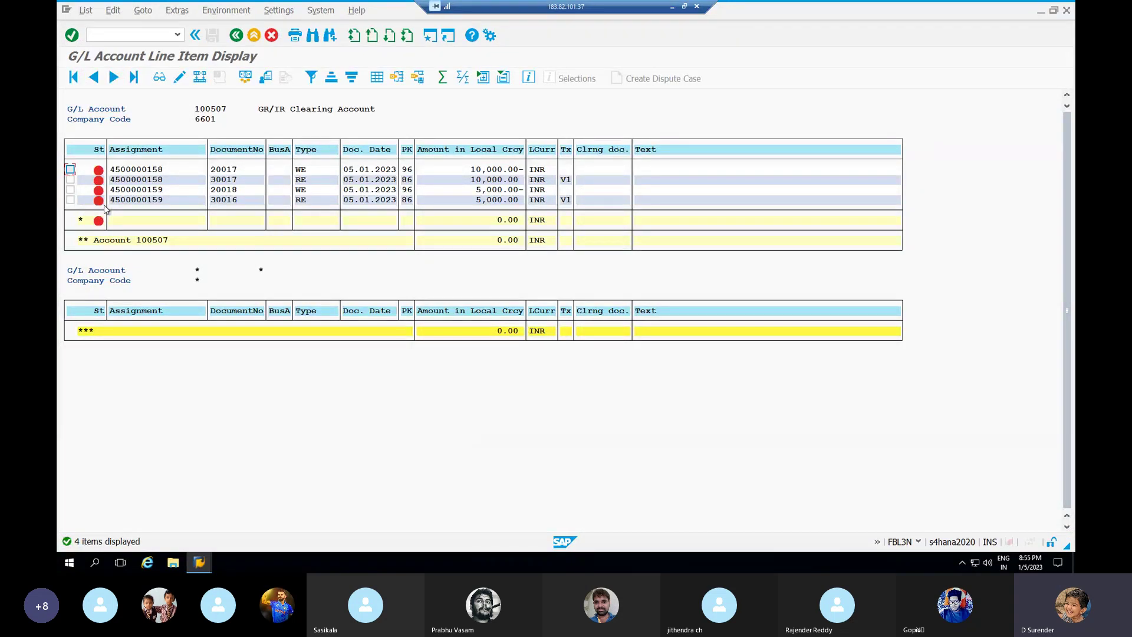
# - Return to the Automatic Clearing selections, turn off the test run and execute the clearing as an update run
pyautogui.hotkey('alt', 'Tab')
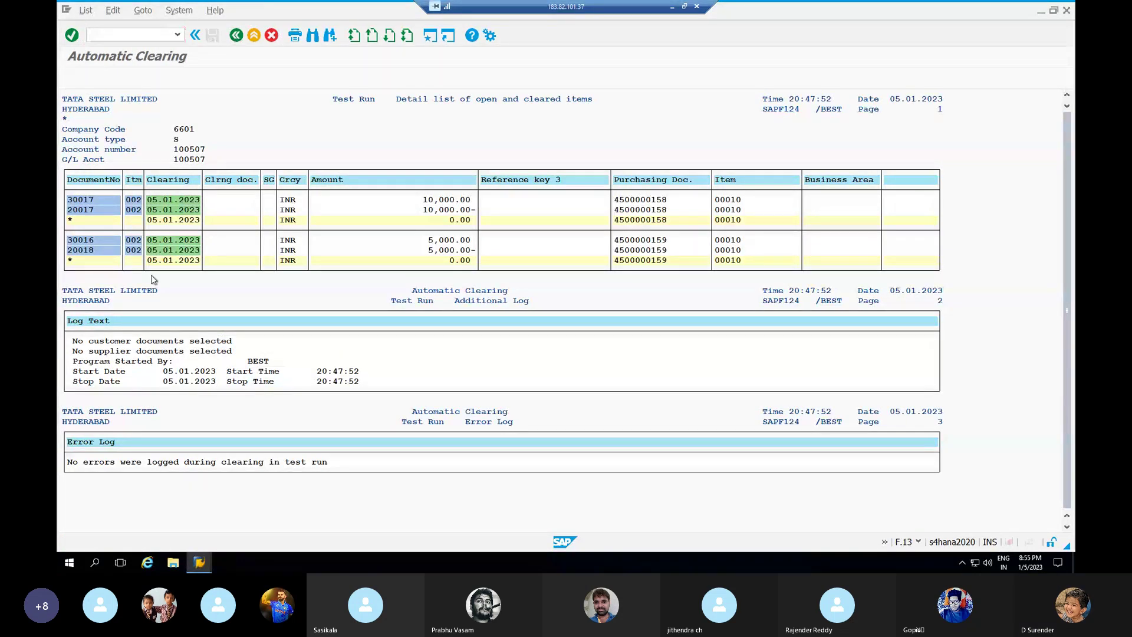
pyautogui.press('F3')
pyautogui.click(77, 511)
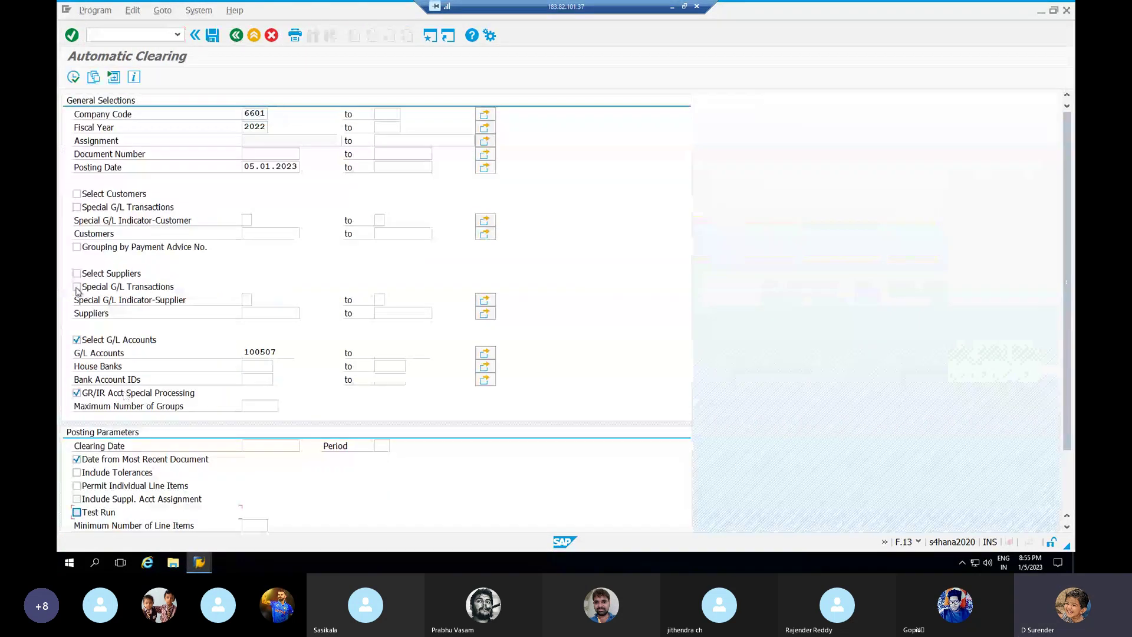
pyautogui.click(74, 78)
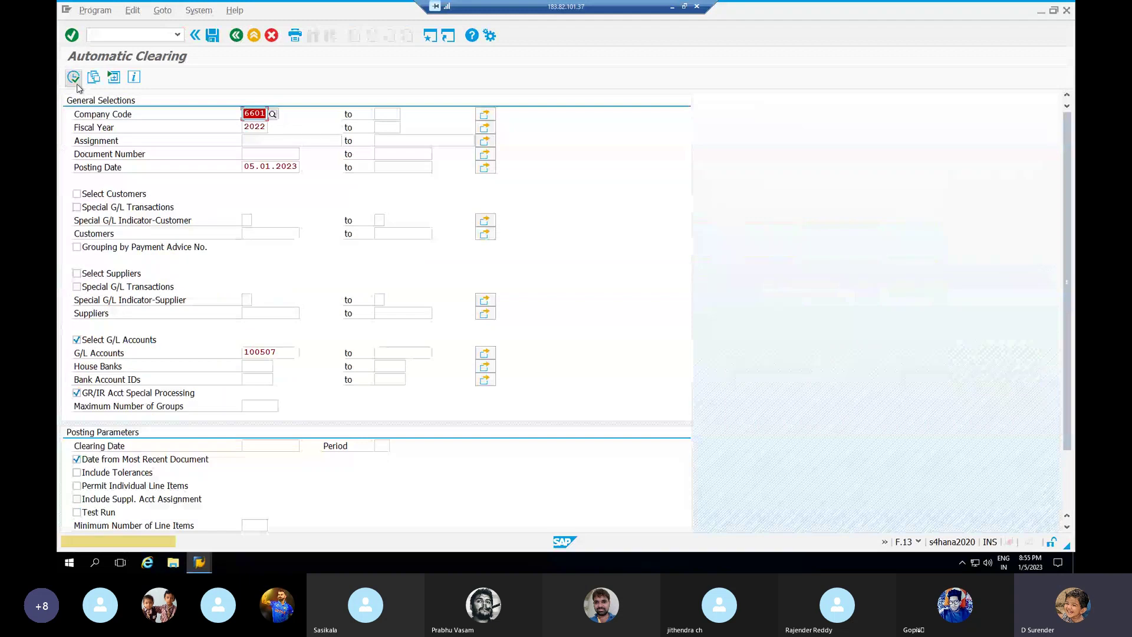
pyautogui.click(75, 83)
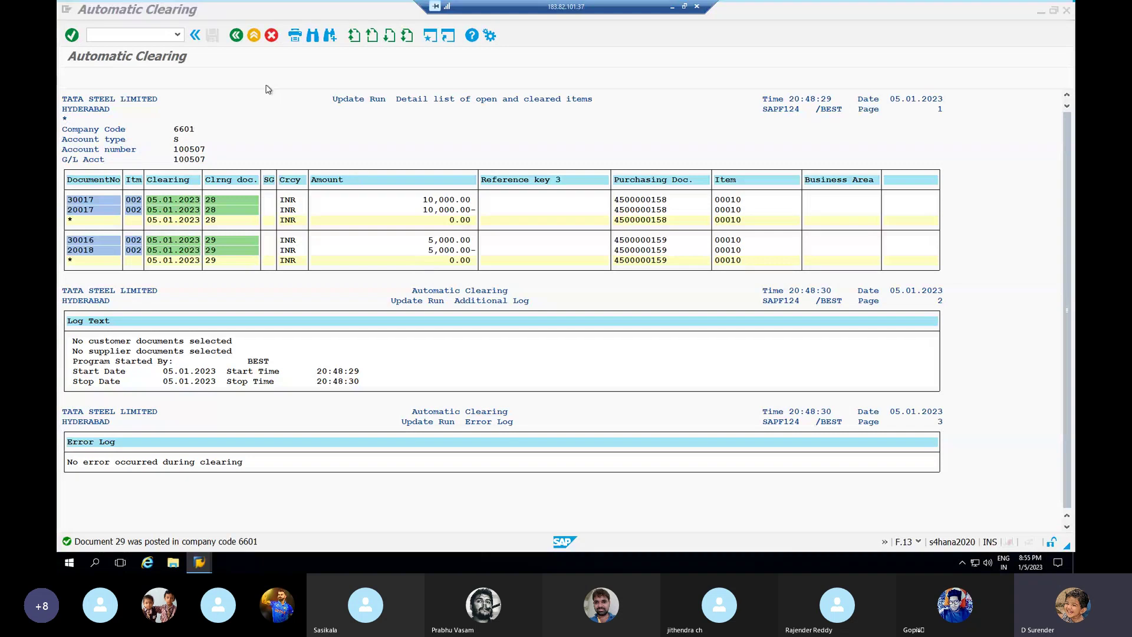
# - Switch to the G/L Account Line Item Display session, refresh the open items of account 100507 and return to the selections
pyautogui.hotkey('alt', 'Tab')
pyautogui.hotkey('alt', 'Tab')
pyautogui.hotkey('alt', 'Tab')
pyautogui.hotkey('alt', 'Tab')
pyautogui.hotkey('alt', 'Tab')
pyautogui.hotkey('alt', 'Tab')
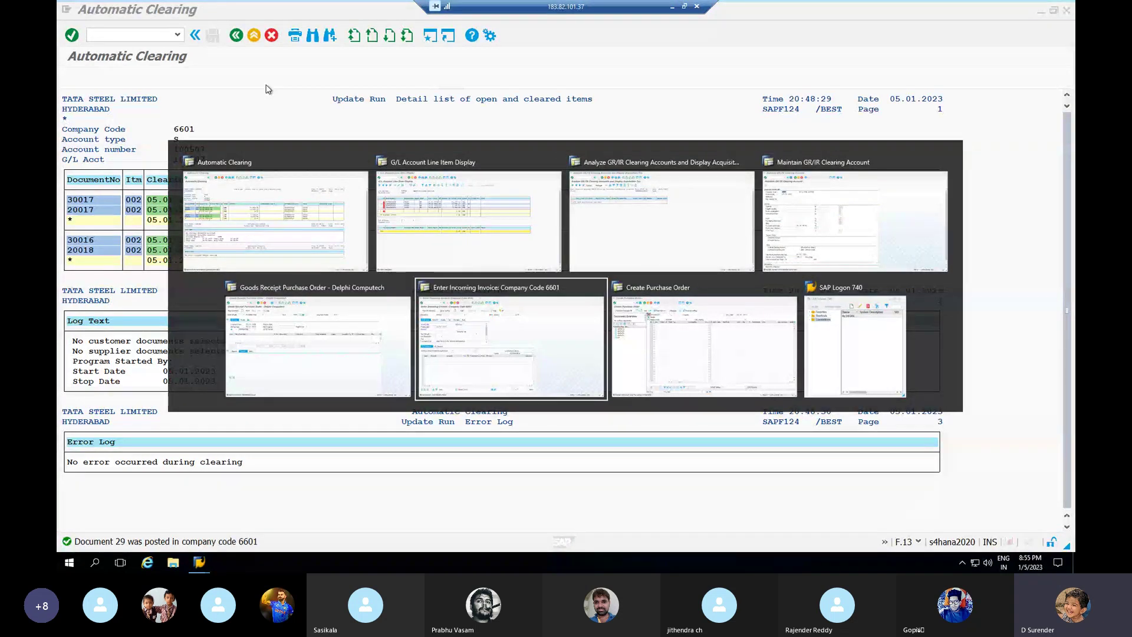
pyautogui.hotkey('alt', 'Tab')
pyautogui.hotkey('alt', 'Tab')
pyautogui.hotkey('alt', 'Tab')
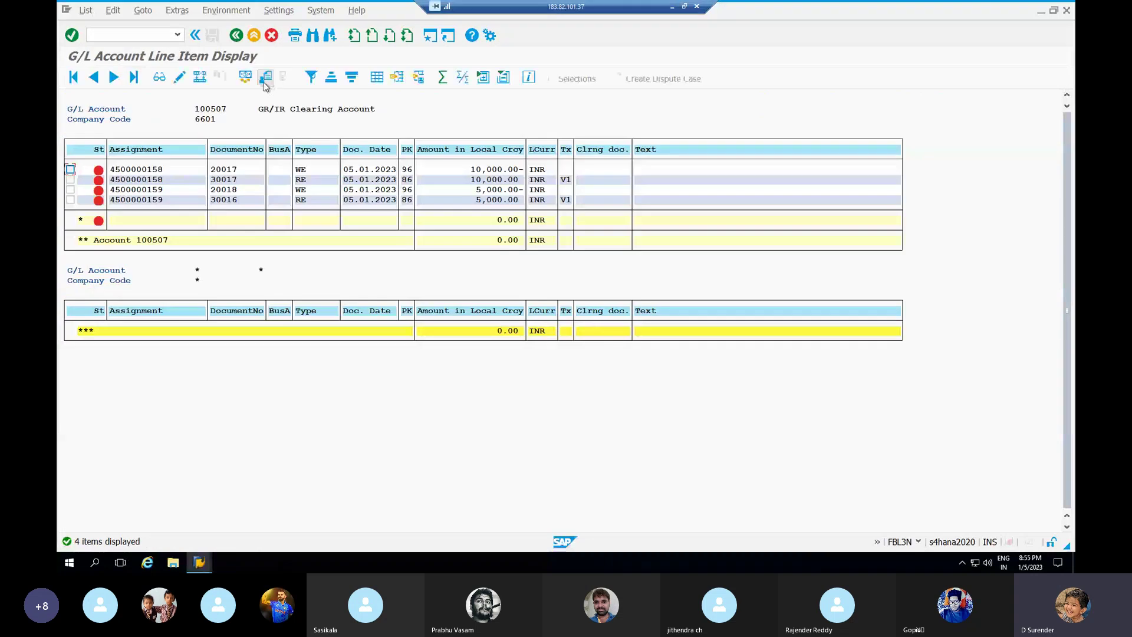
pyautogui.click(86, 10)
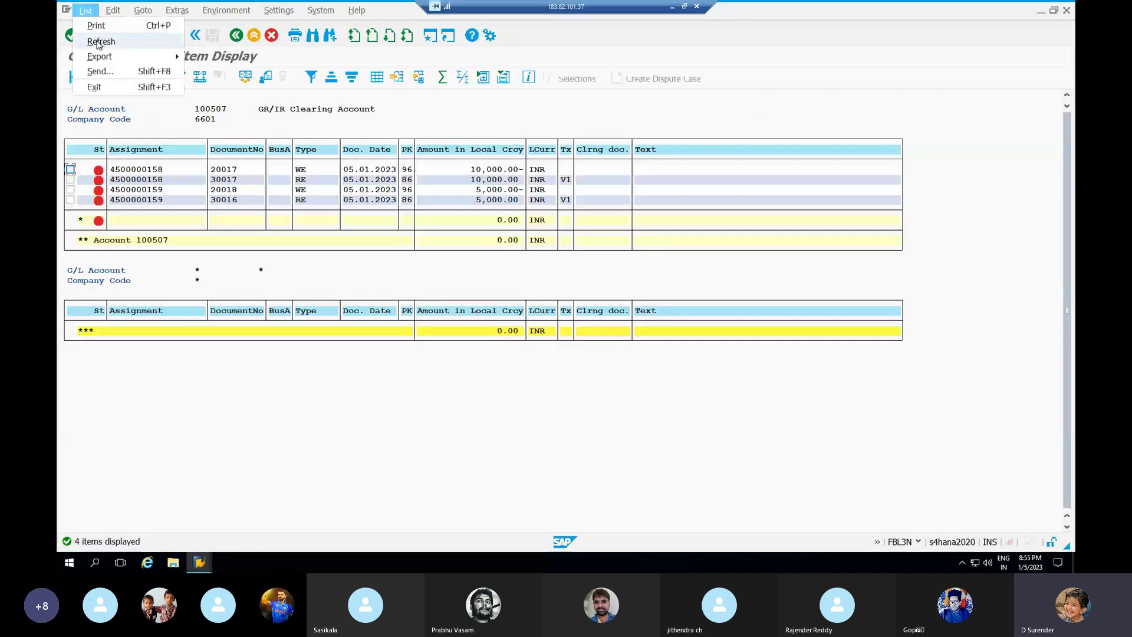
pyautogui.click(98, 44)
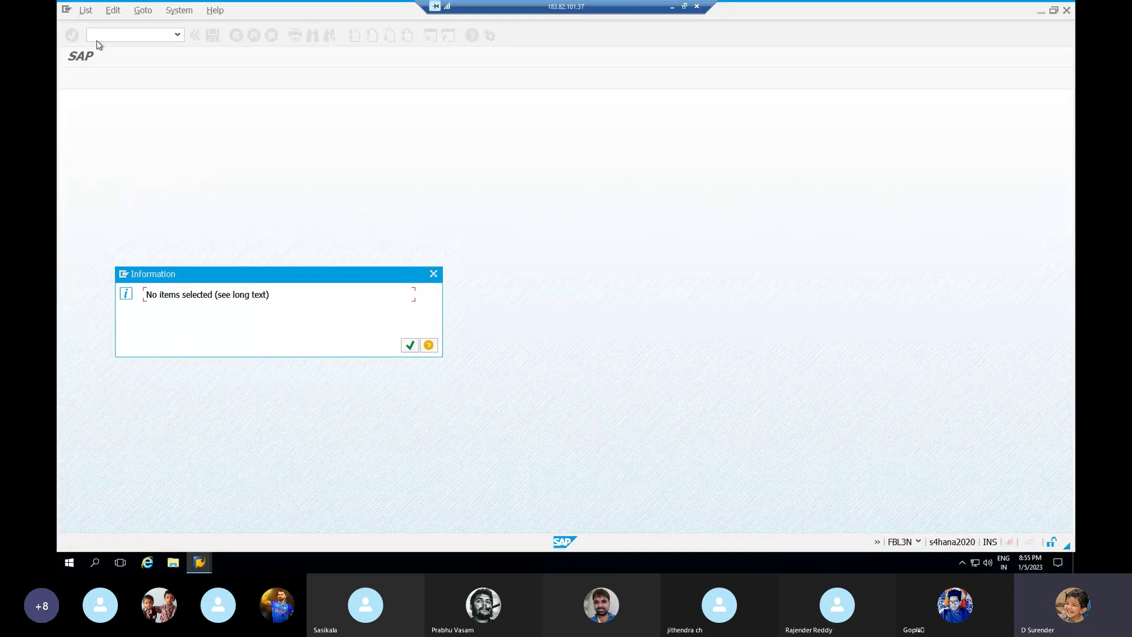
pyautogui.press('Return')
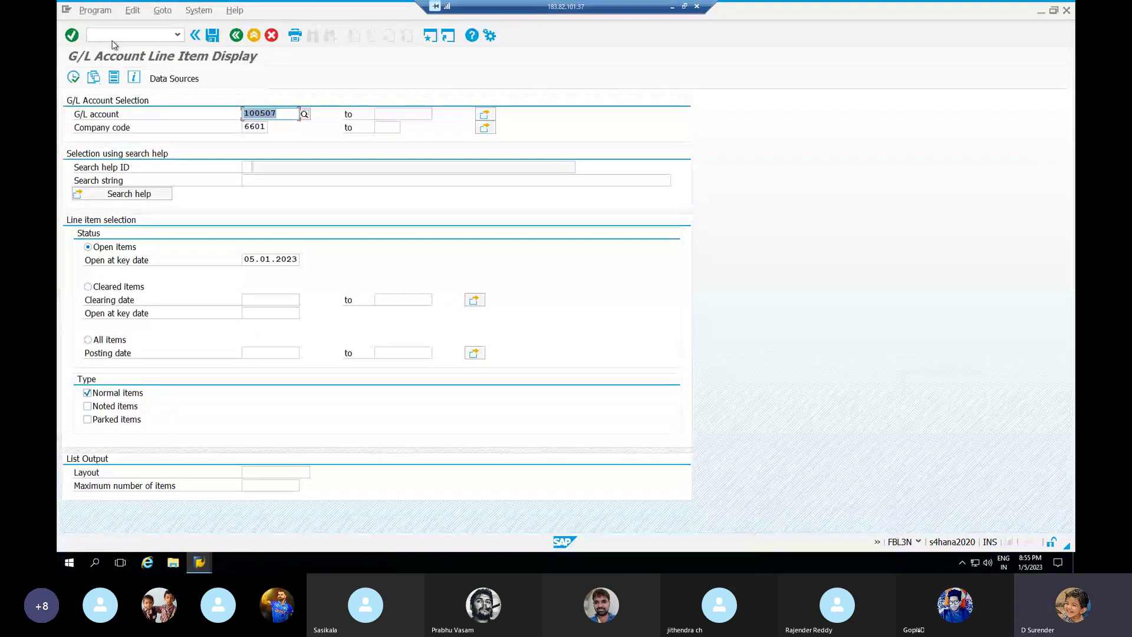
# - Open transaction OBYP and display the account assignment of procedure BNG, Invoiced but not yet delivered, for chart of accounts 66OC
pyautogui.click(135, 36)
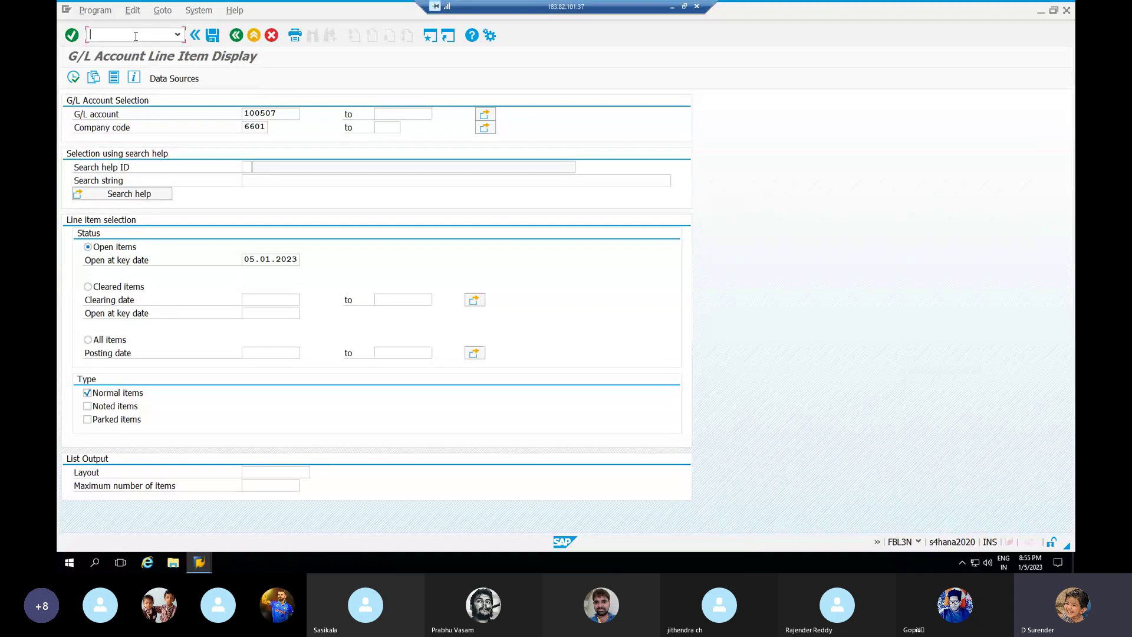
pyautogui.write('/NOBYP')
pyautogui.press('Return')
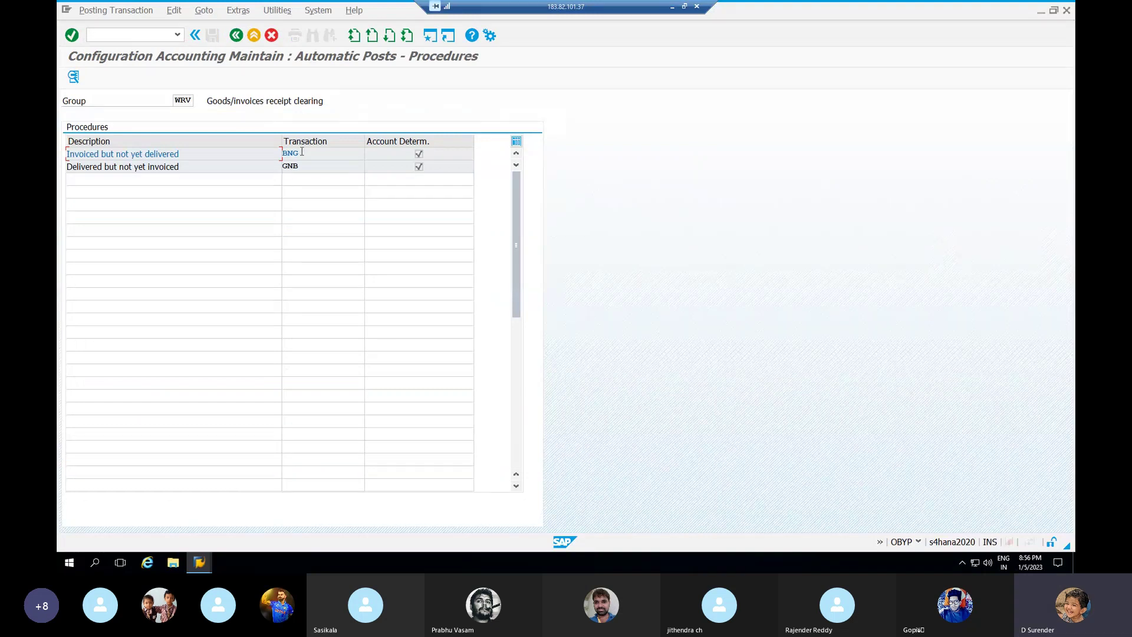
pyautogui.doubleClick(301, 152)
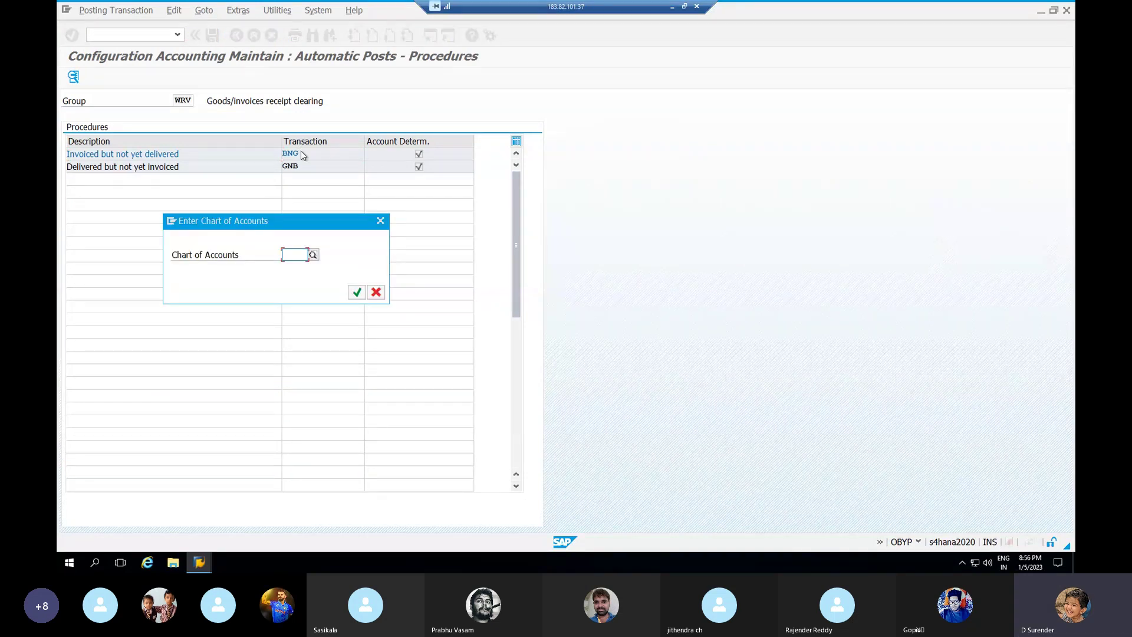
pyautogui.write('66')
pyautogui.press('Down')
pyautogui.press('Down')
pyautogui.press('Down')
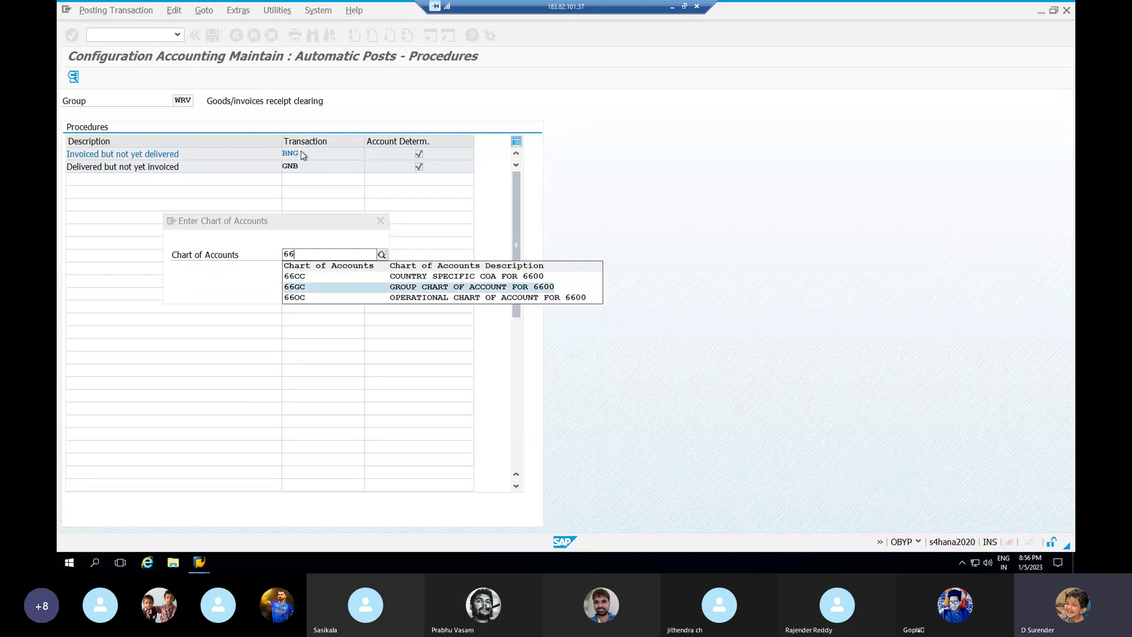
pyautogui.press('Return')
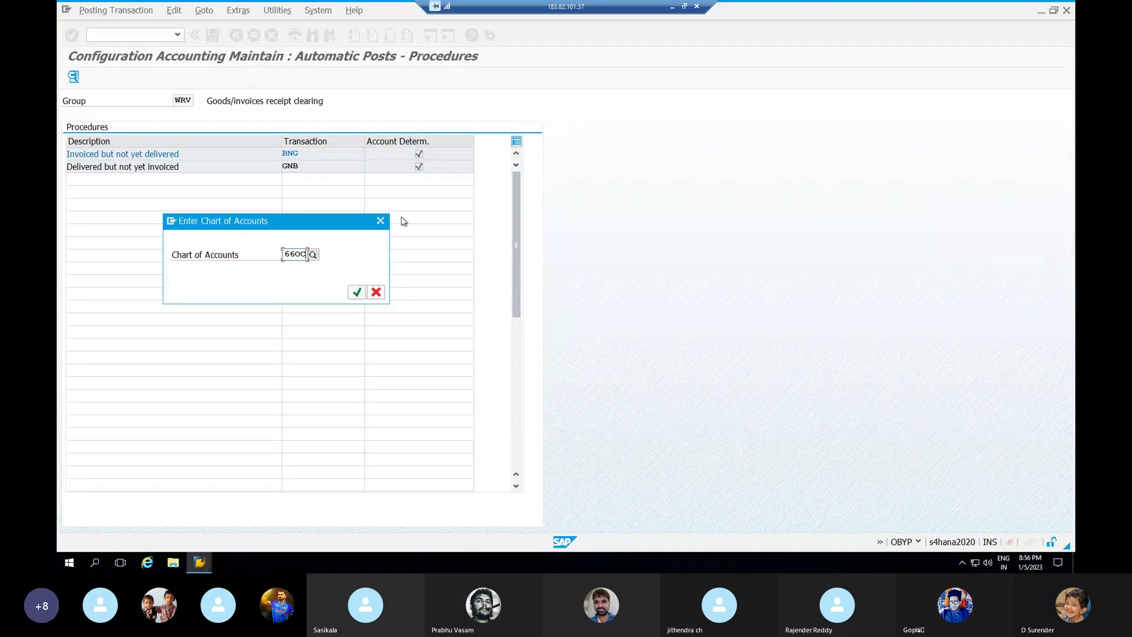
pyautogui.click(355, 293)
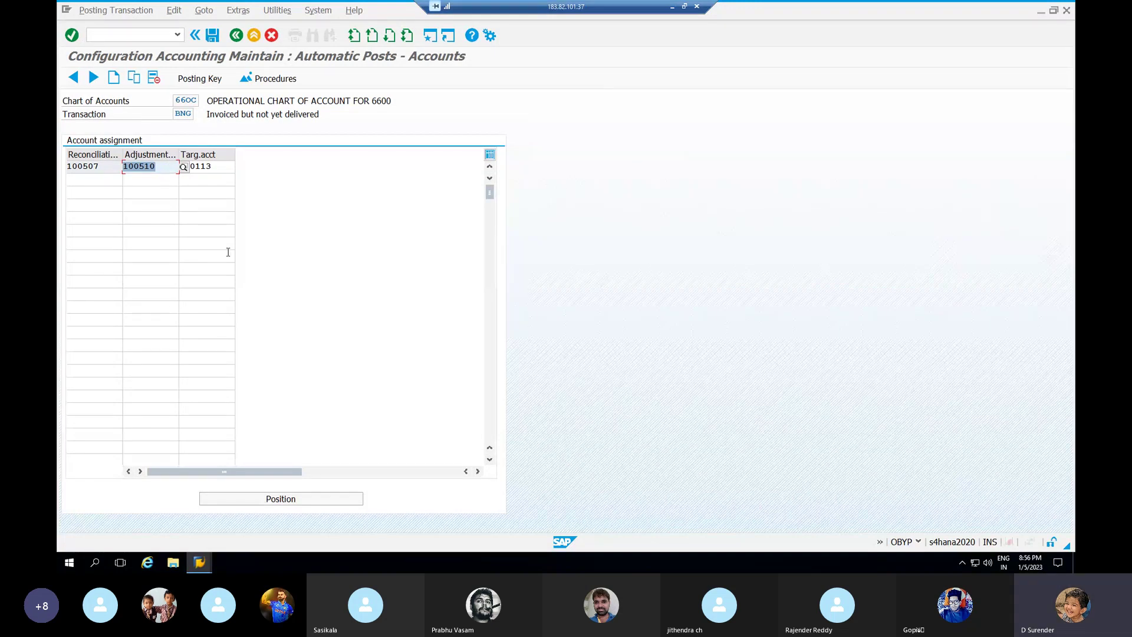
pyautogui.click(226, 166)
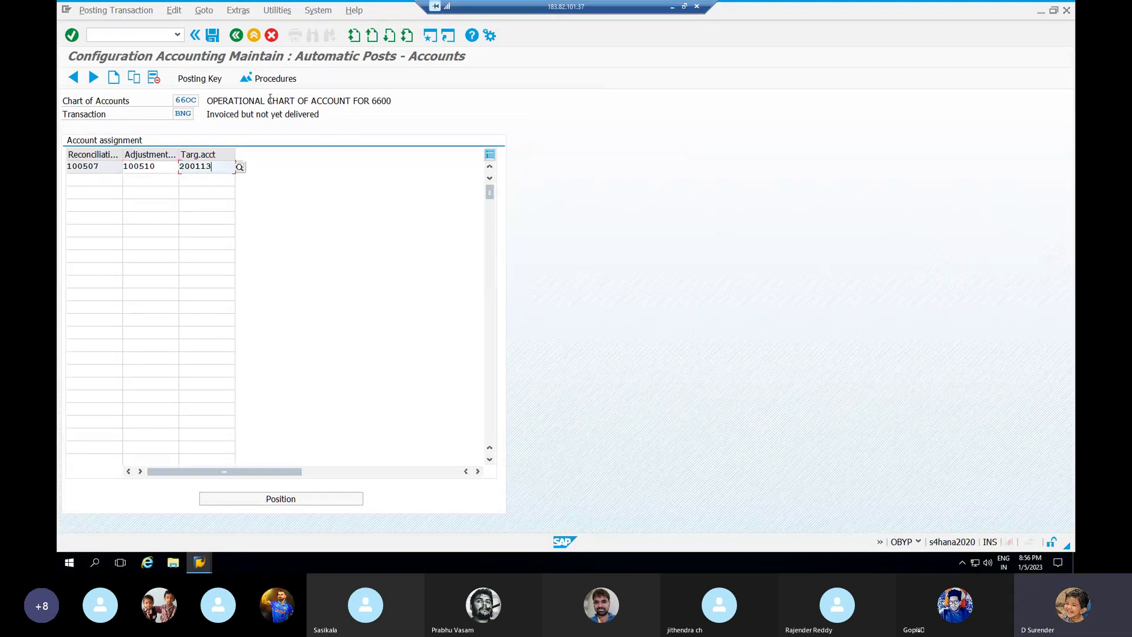
# - Open FS00 in a new session and expand the Current assets and Current Liabilities account groups of company code 6601
pyautogui.click(431, 38)
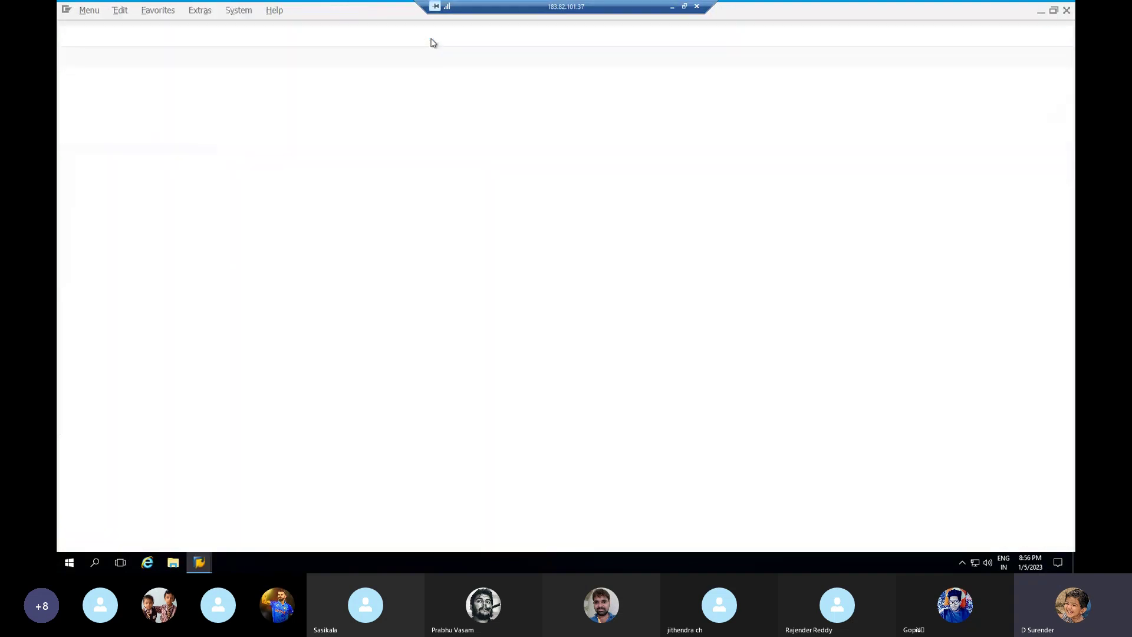
pyautogui.write('FS00')
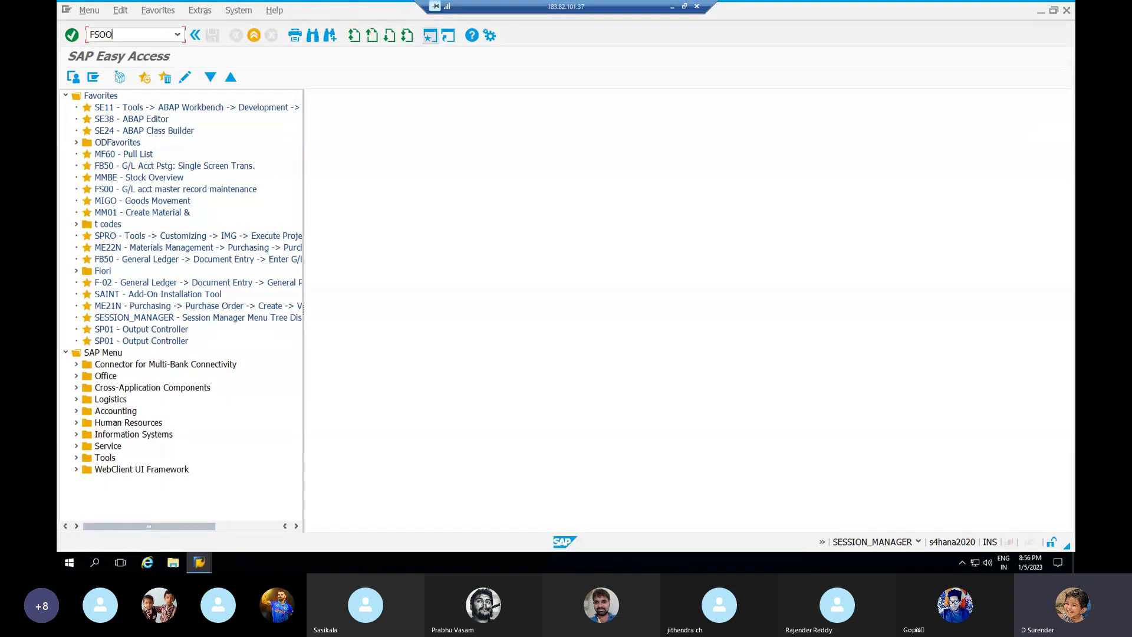
pyautogui.press('Return')
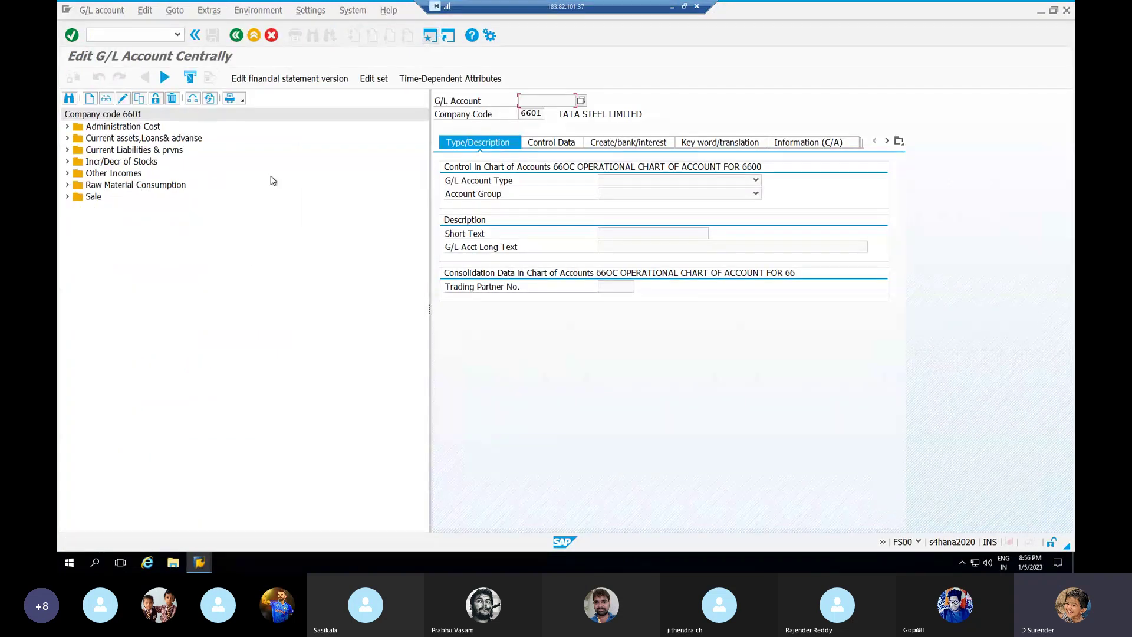
pyautogui.click(67, 139)
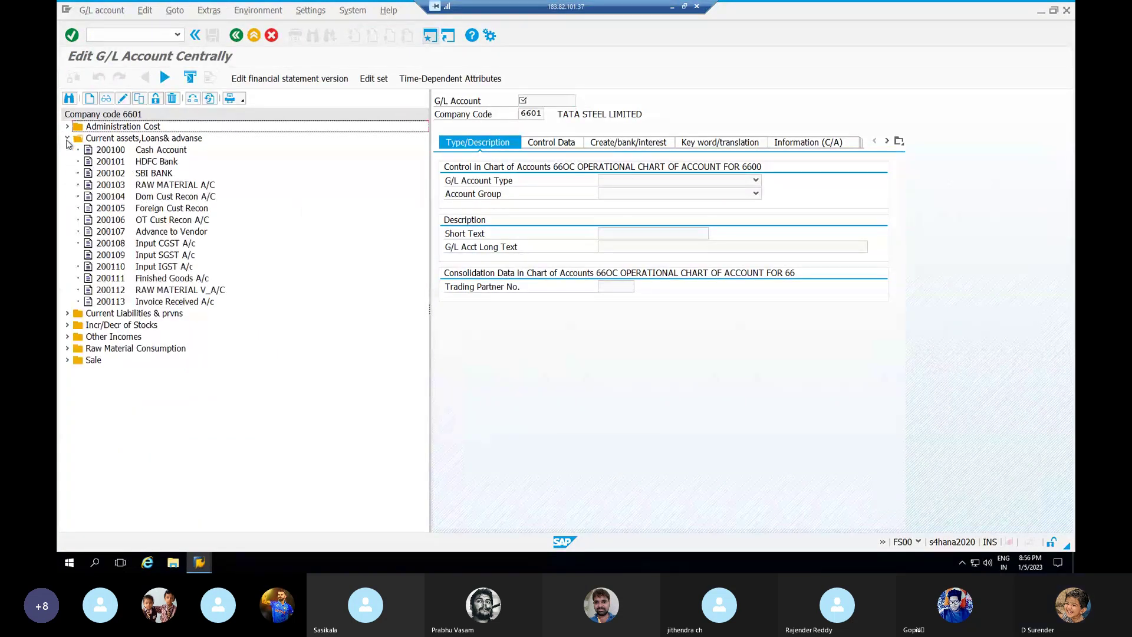
pyautogui.click(67, 314)
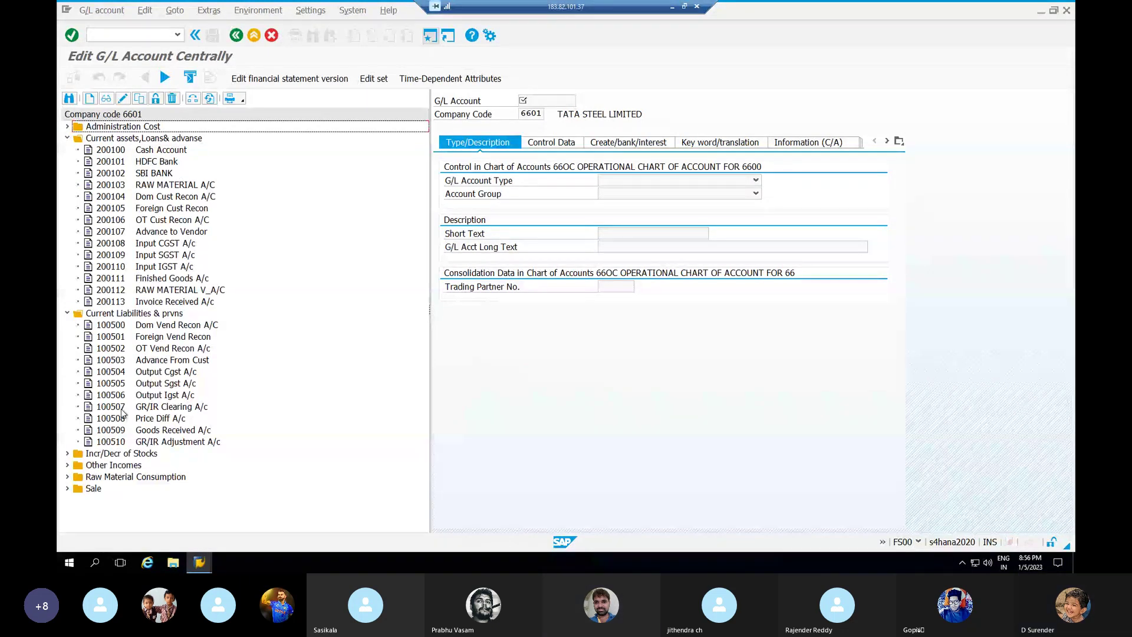
# - Compare the BNG reconciliation, adjustment and target accounts with the FS00 account list and display the master record of account 200113
pyautogui.hotkey('alt', 'Tab')
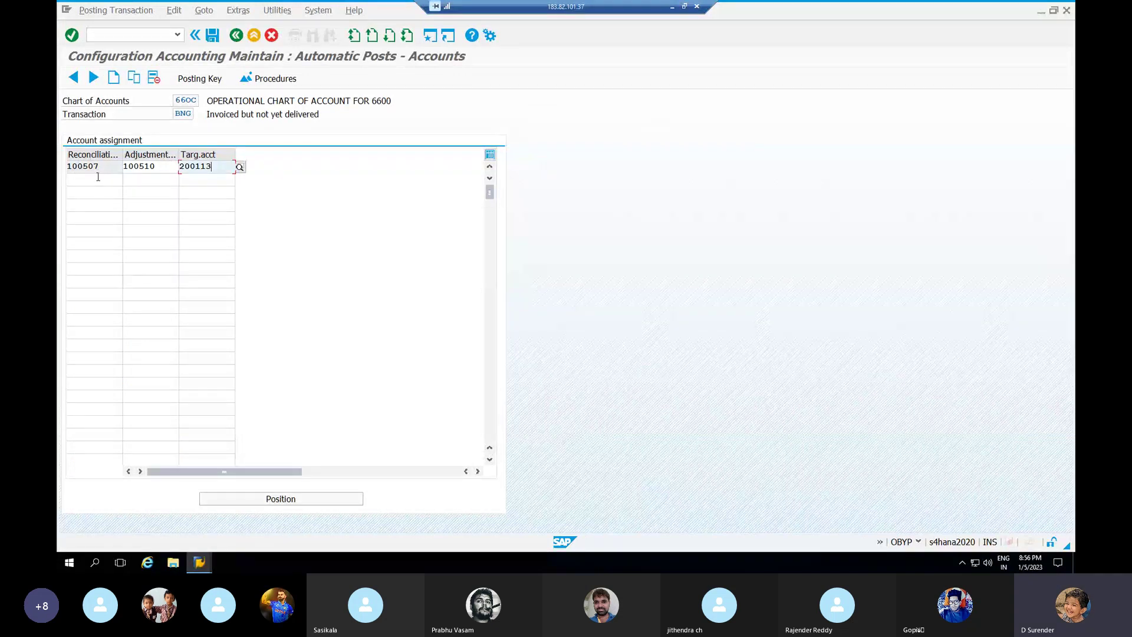
pyautogui.hotkey('alt', 'Tab')
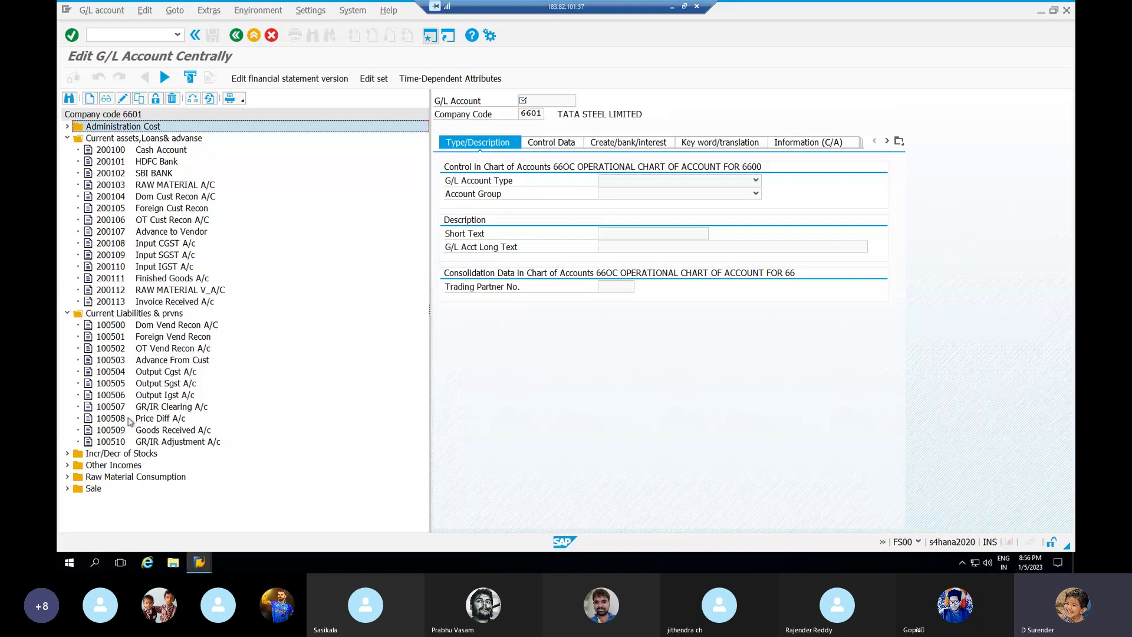
pyautogui.hotkey('alt', 'Tab')
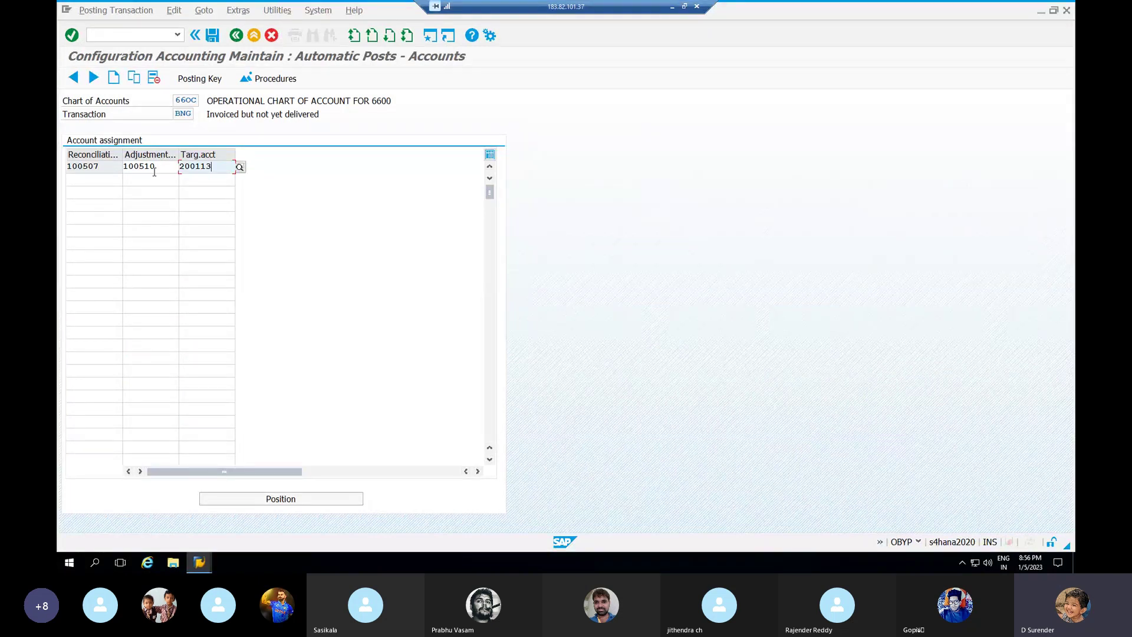
pyautogui.hotkey('alt', 'Tab')
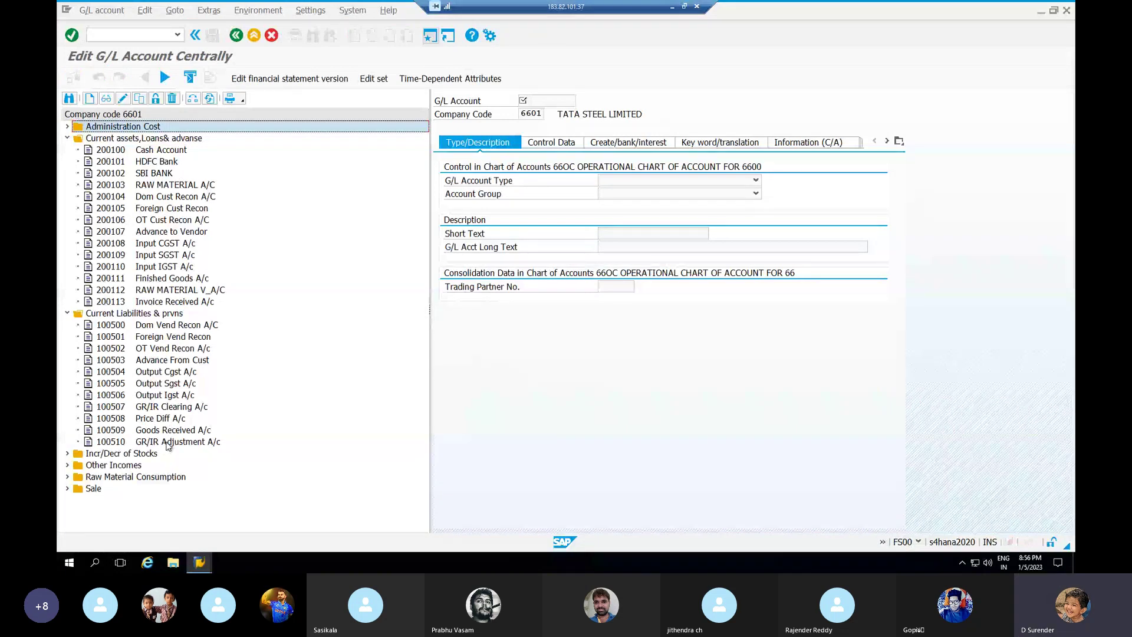
pyautogui.hotkey('alt', 'Tab')
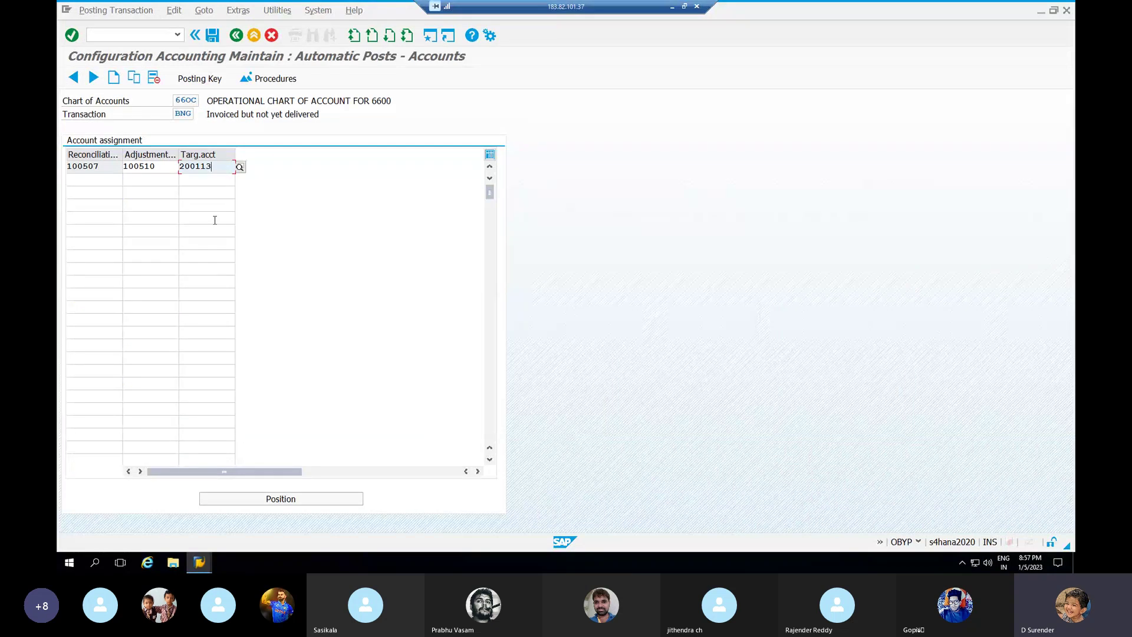
pyautogui.hotkey('alt', 'Tab')
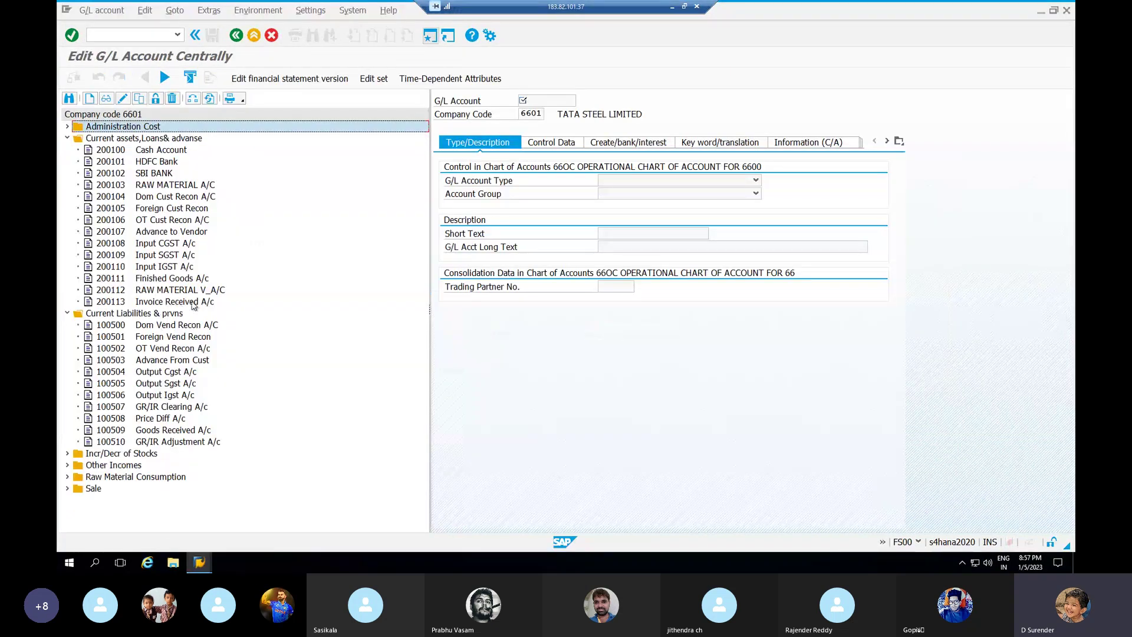
pyautogui.doubleClick(195, 303)
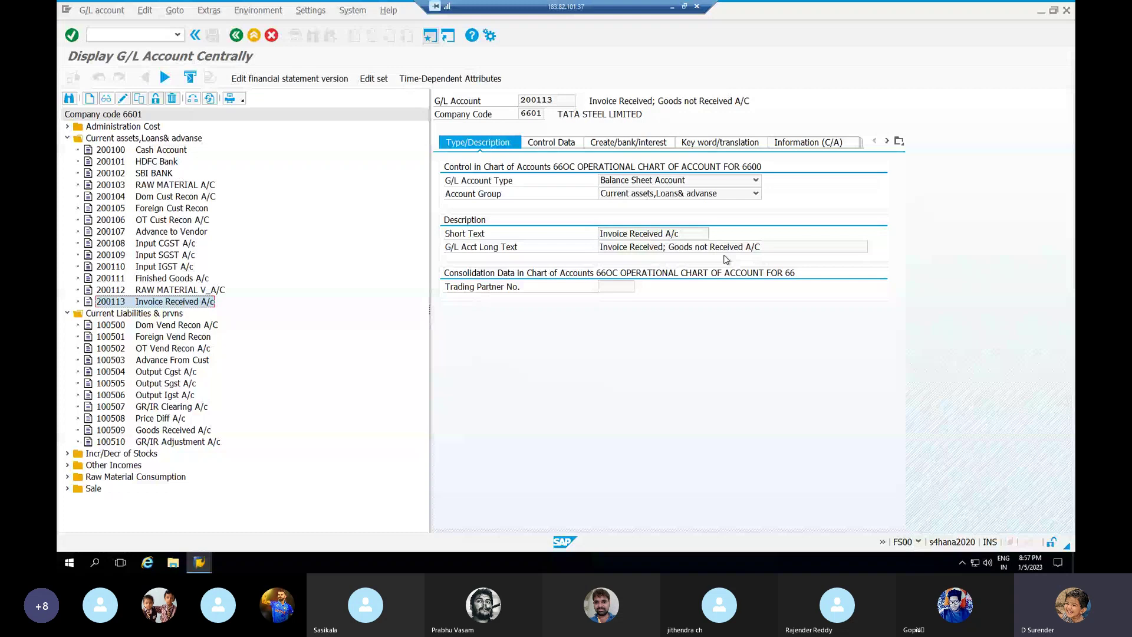
# - End all SAP sessions with the /NEX command
pyautogui.click(147, 35)
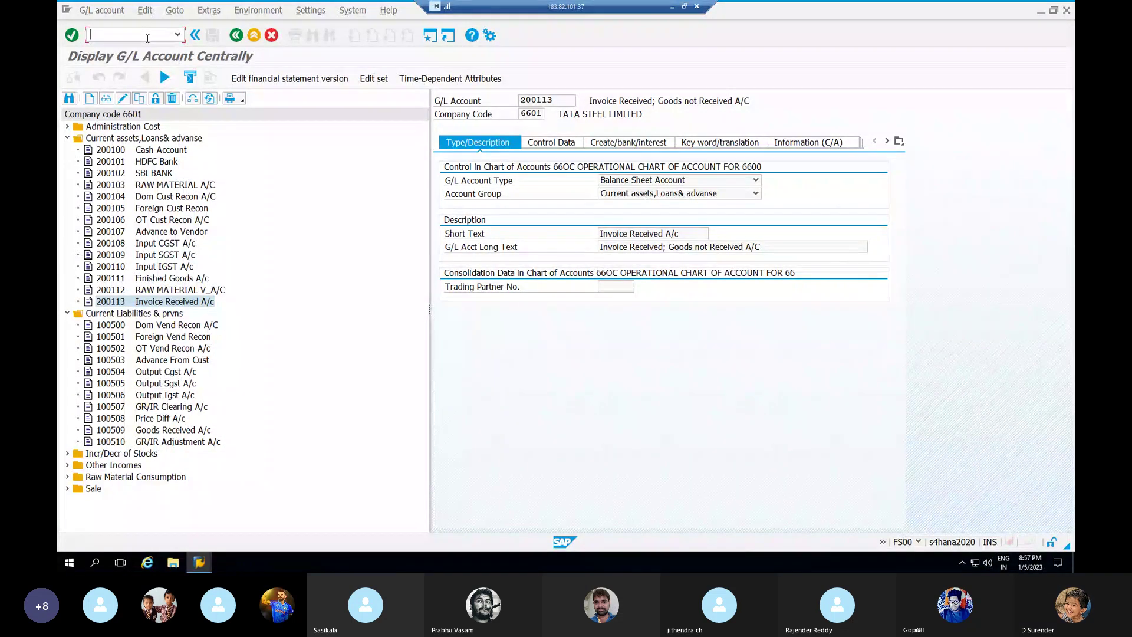
pyautogui.write('/NEX')
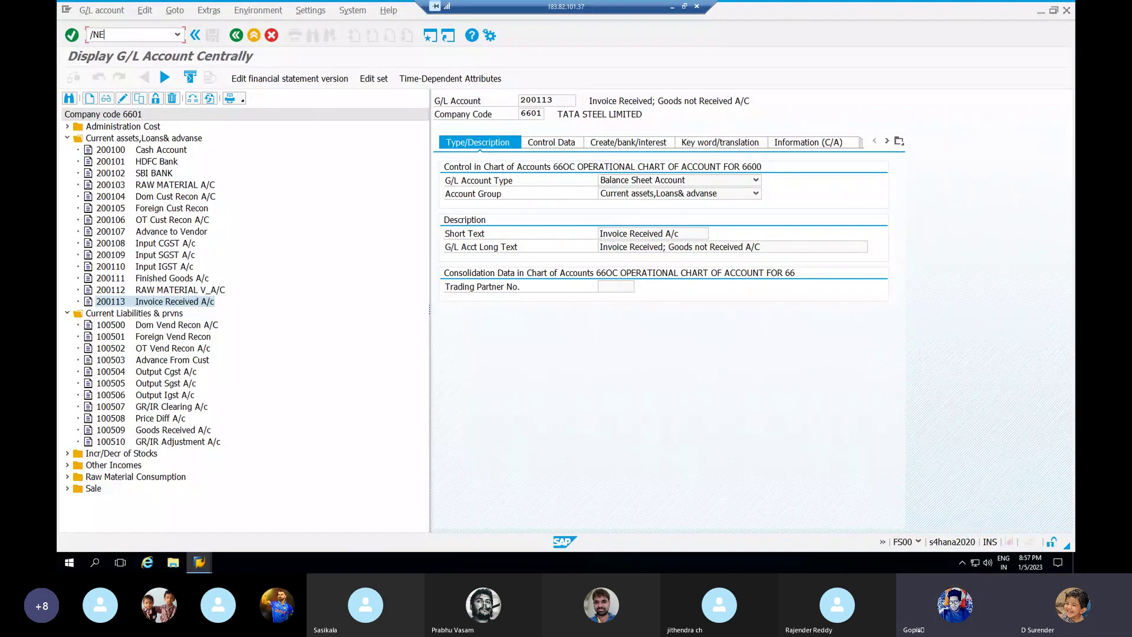